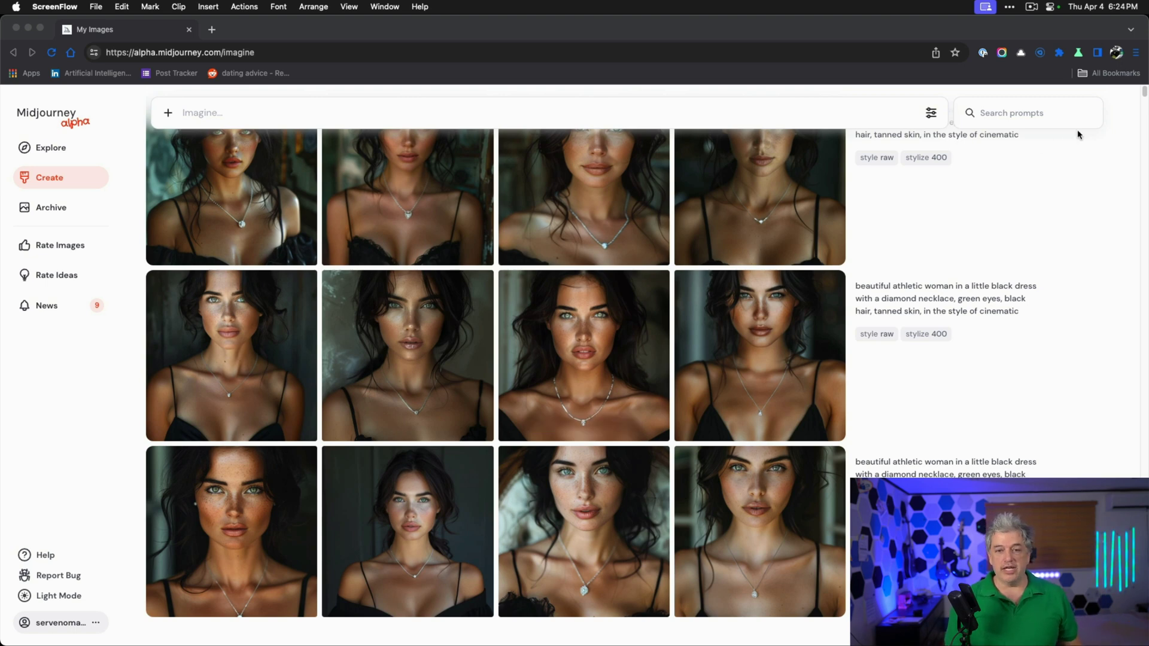
- Raise Stylization from 300 to 400 in the image generation settings
click(933, 114)
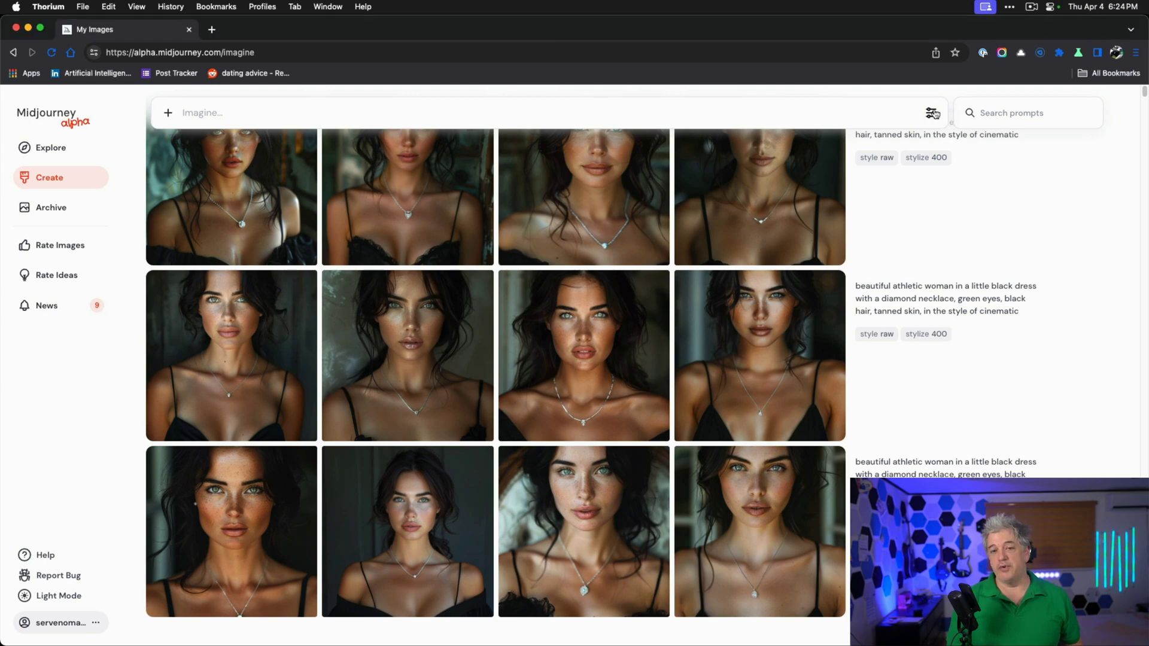
click(935, 114)
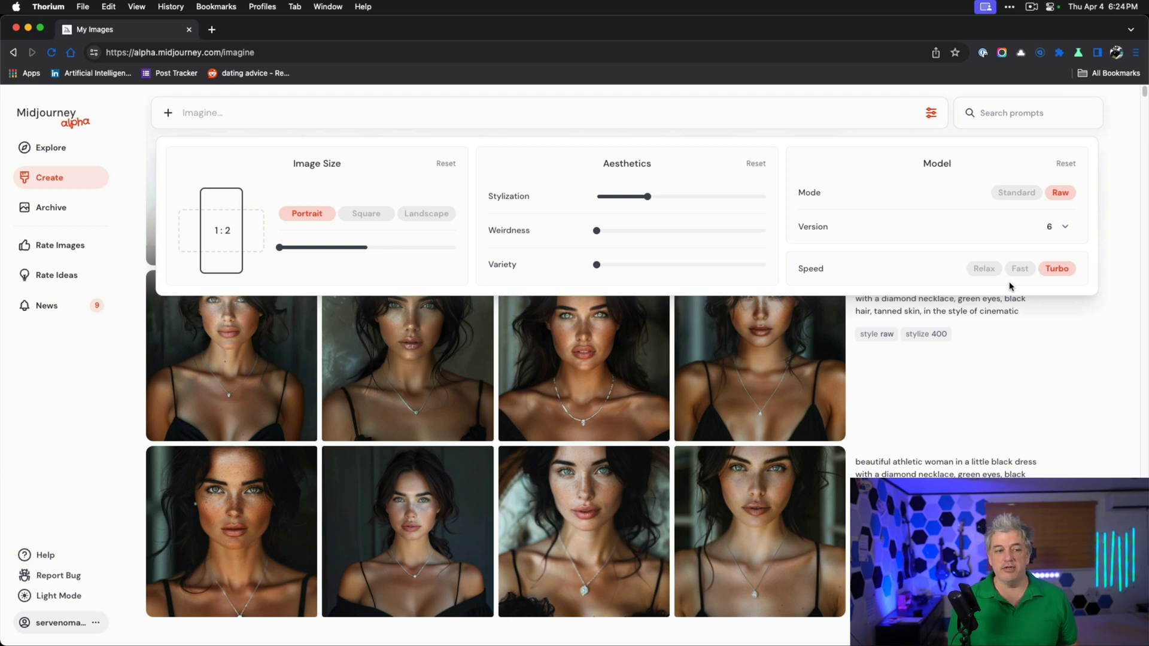
mouse_move(646, 199)
mouse_move(650, 201)
mouse_down()
mouse_move(660, 200)
mouse_move(650, 197)
mouse_up()
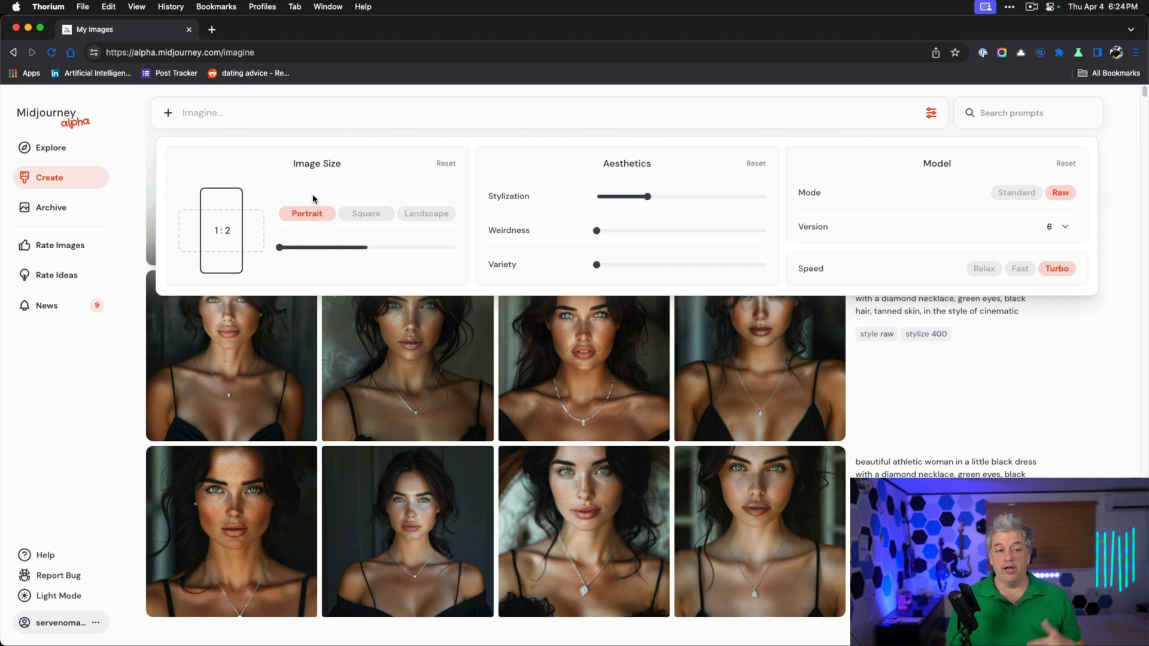
click(1085, 368)
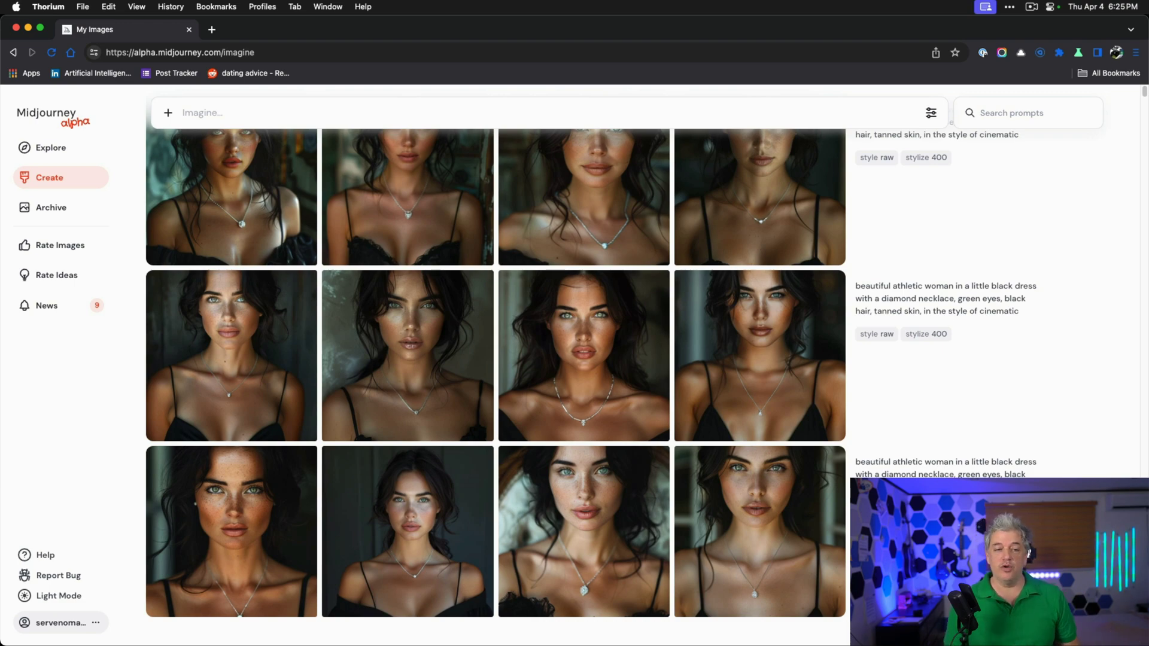
- Scroll the Create feed to the 'beautiful woman in a little black dress' row
scroll(495, 383, up, 4)
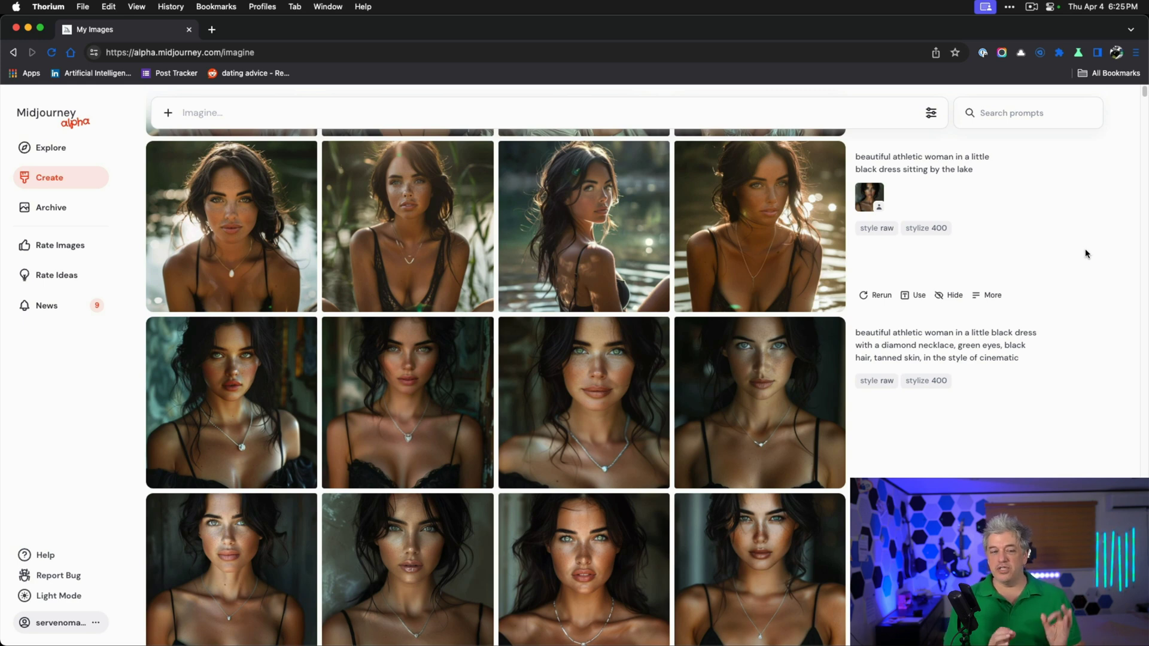
scroll(1086, 249, up, 6)
scroll(1076, 214, up, 1)
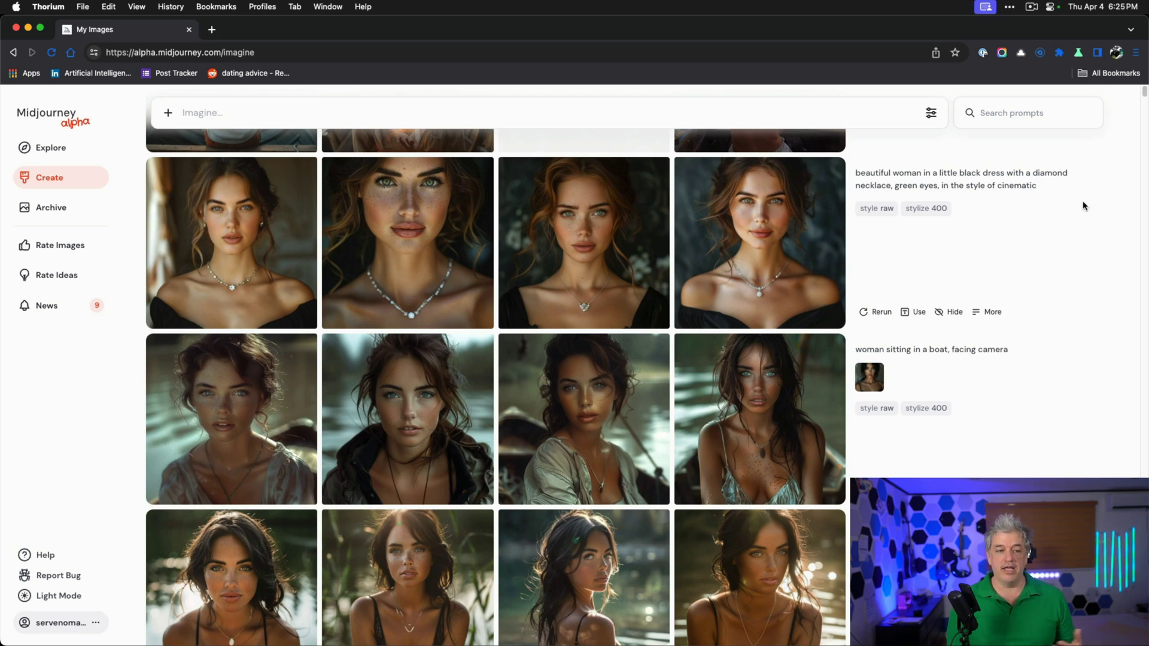
scroll(1026, 339, up, 6)
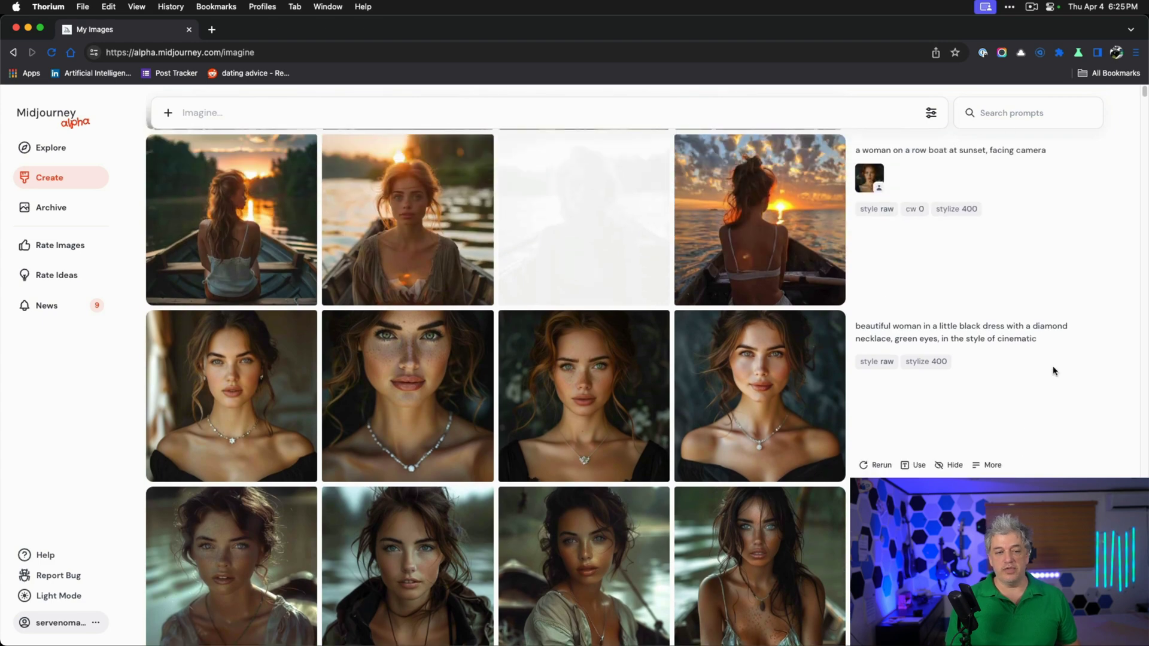
mouse_move(595, 395)
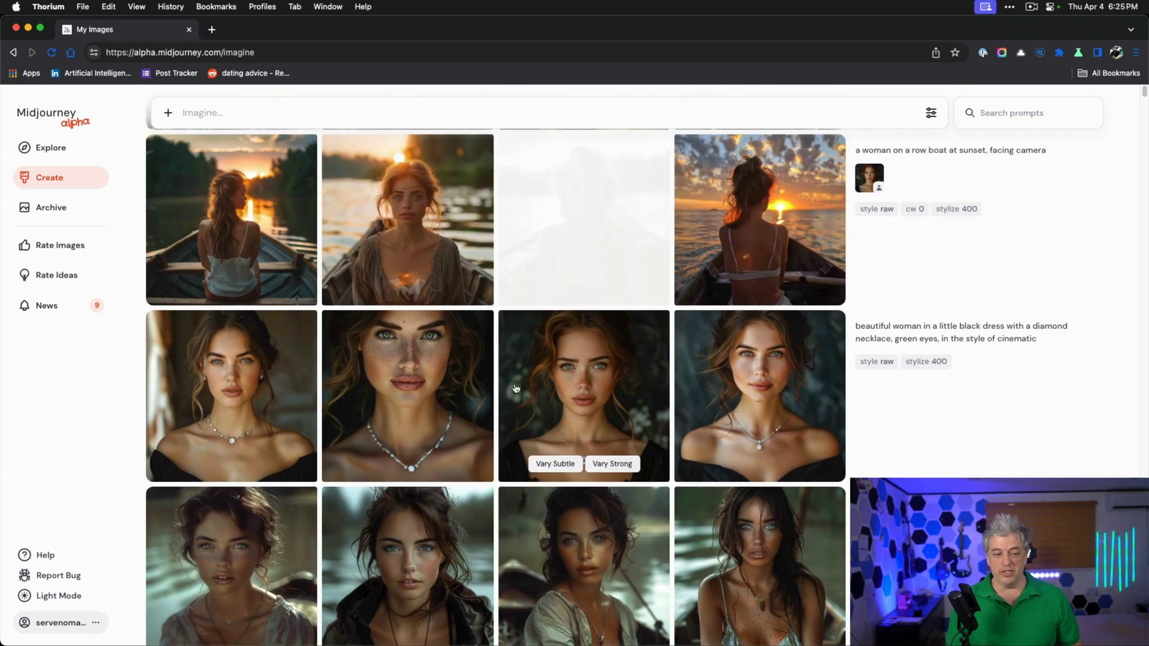
- View the green-eyed diamond-necklace portrait full size, then return to the grid
click(568, 383)
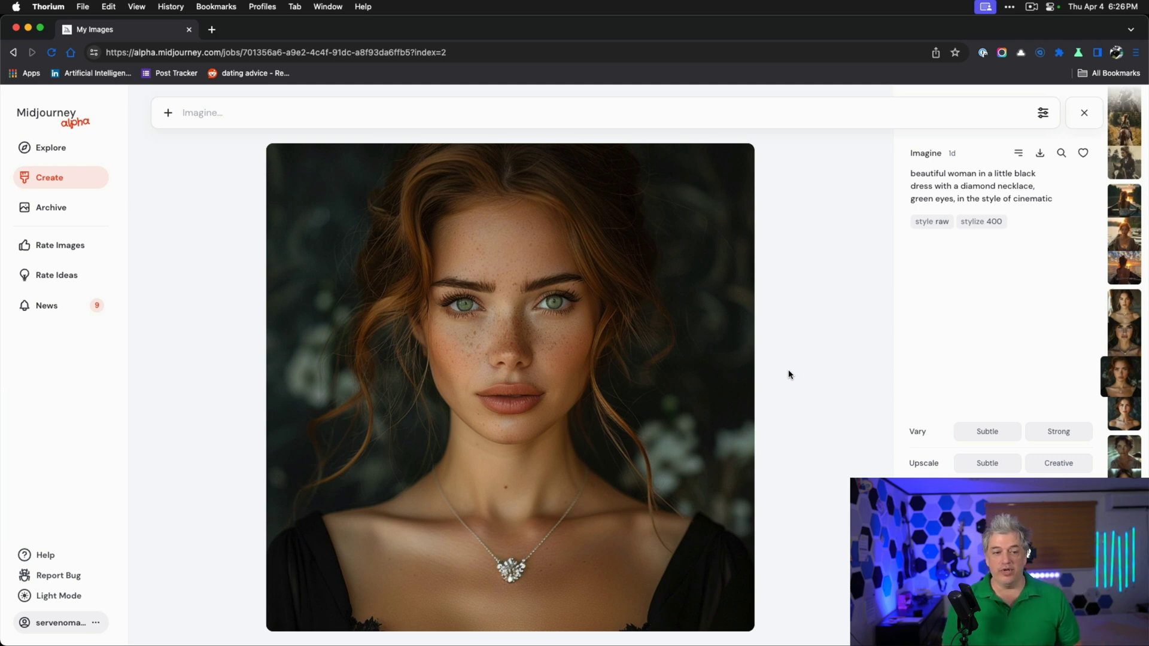
click(788, 374)
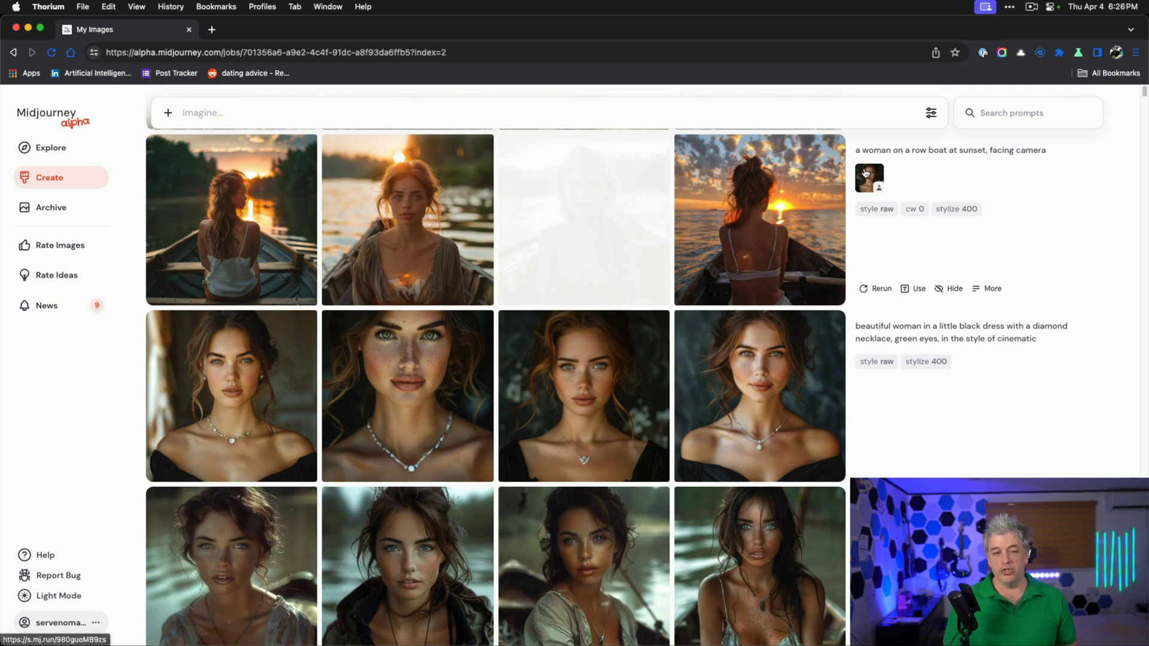
mouse_move(587, 396)
drag(587, 397, 189, 173)
click(178, 172)
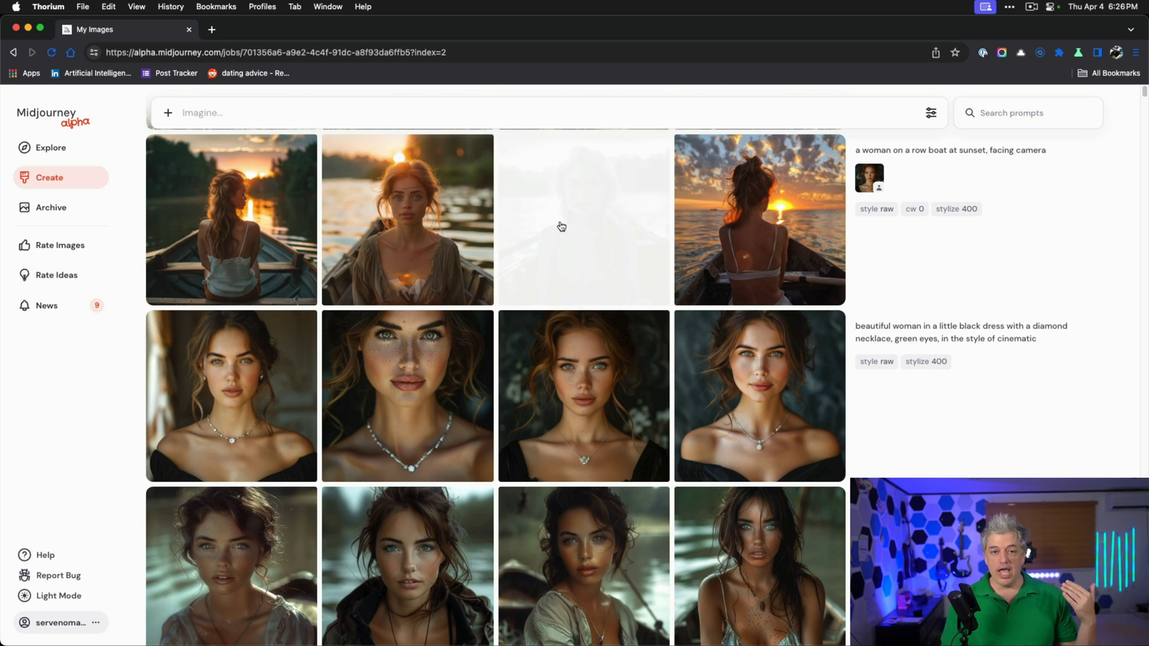
mouse_move(931, 151)
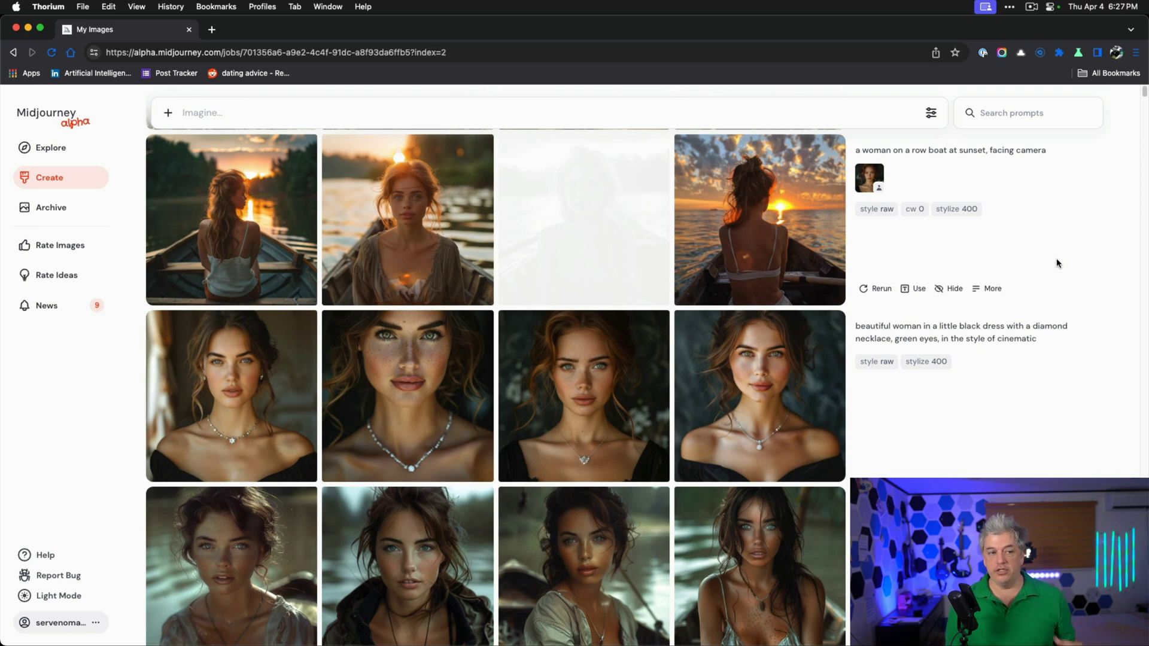
mouse_move(442, 256)
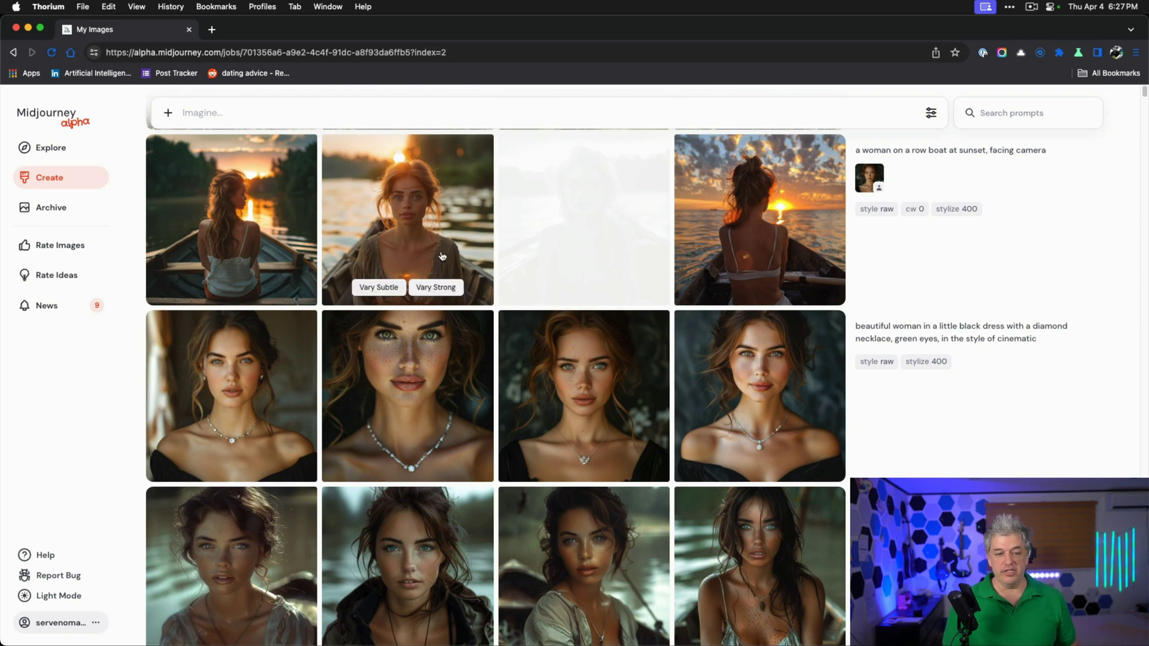
click(424, 213)
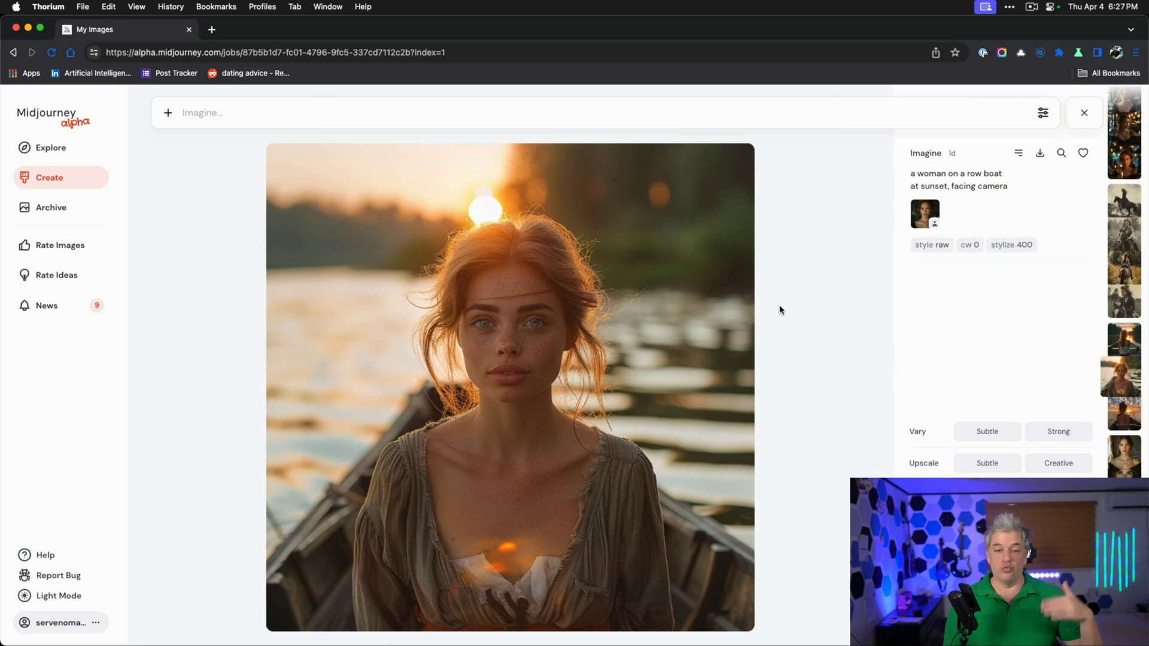
click(1084, 115)
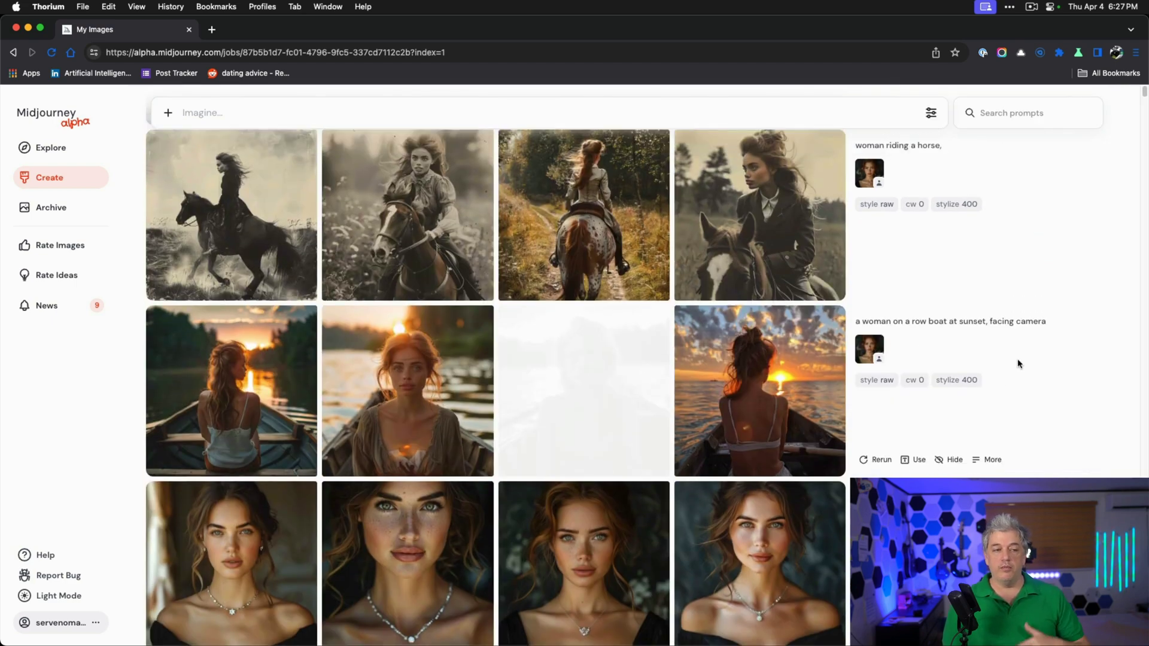
click(231, 184)
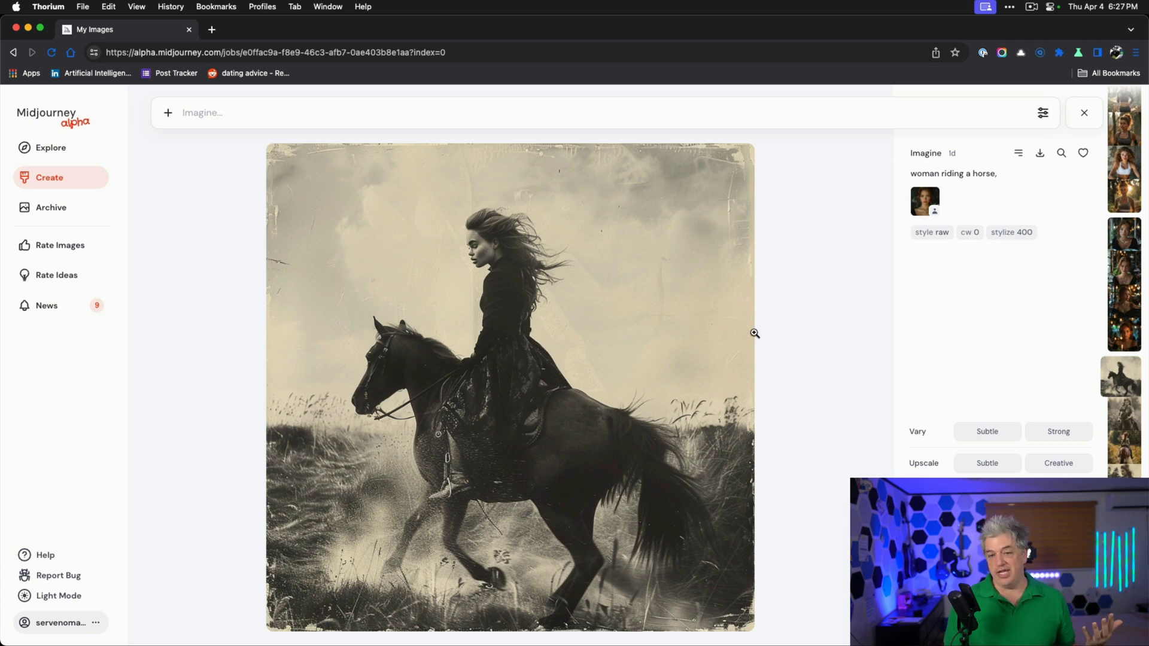
click(1130, 408)
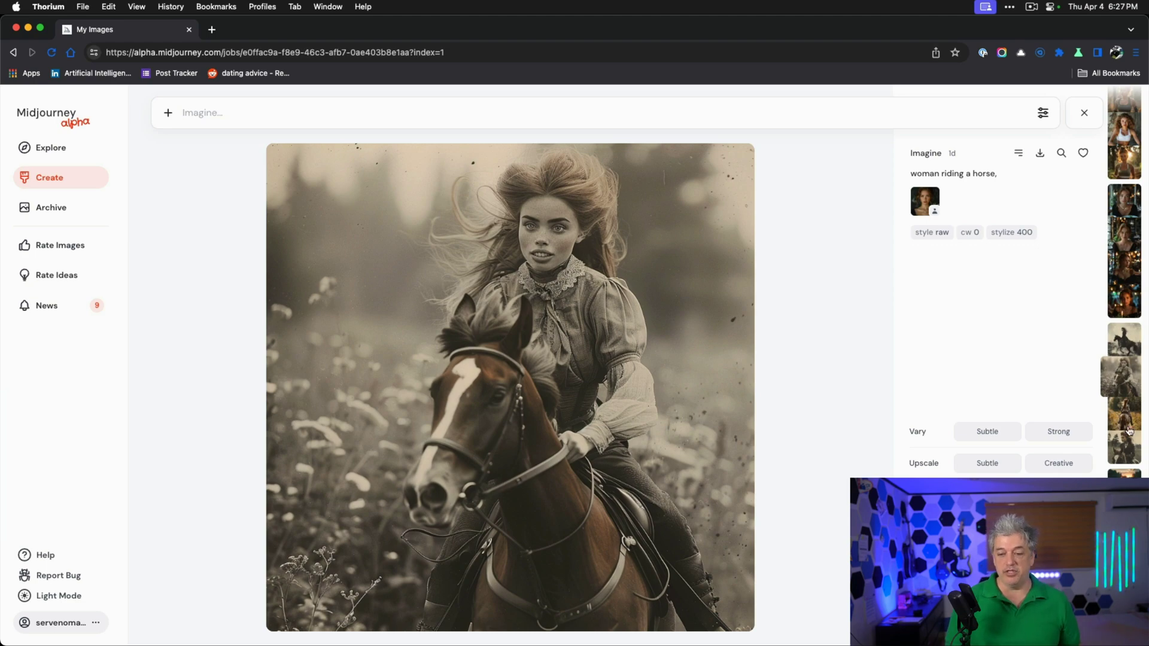
click(1127, 411)
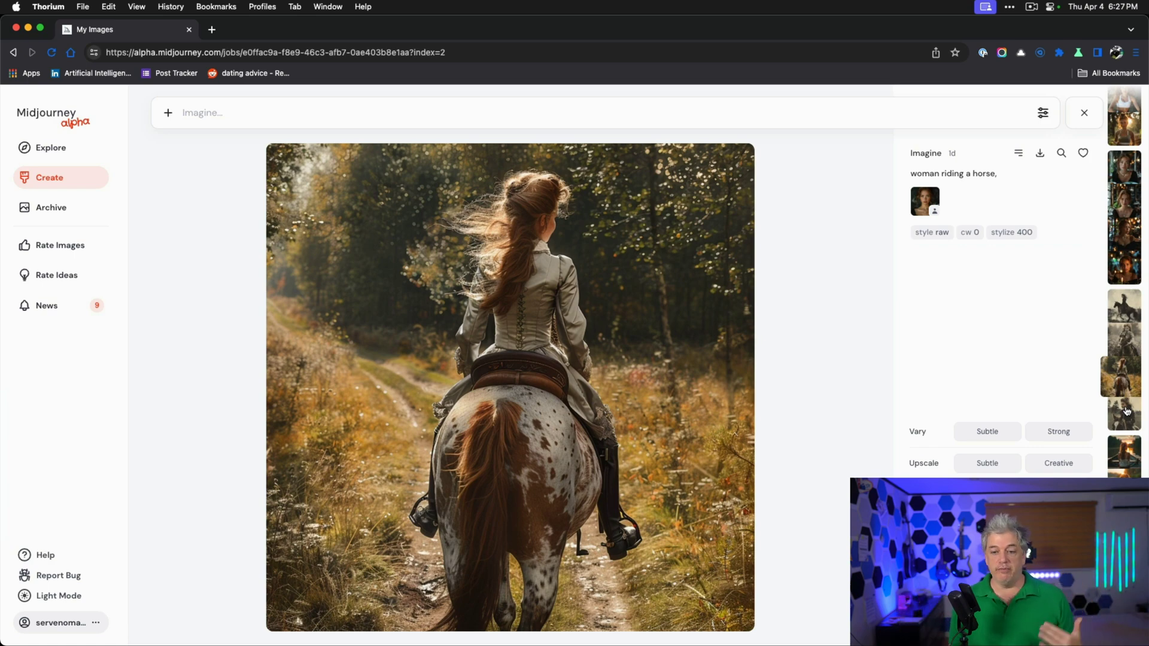
click(1120, 419)
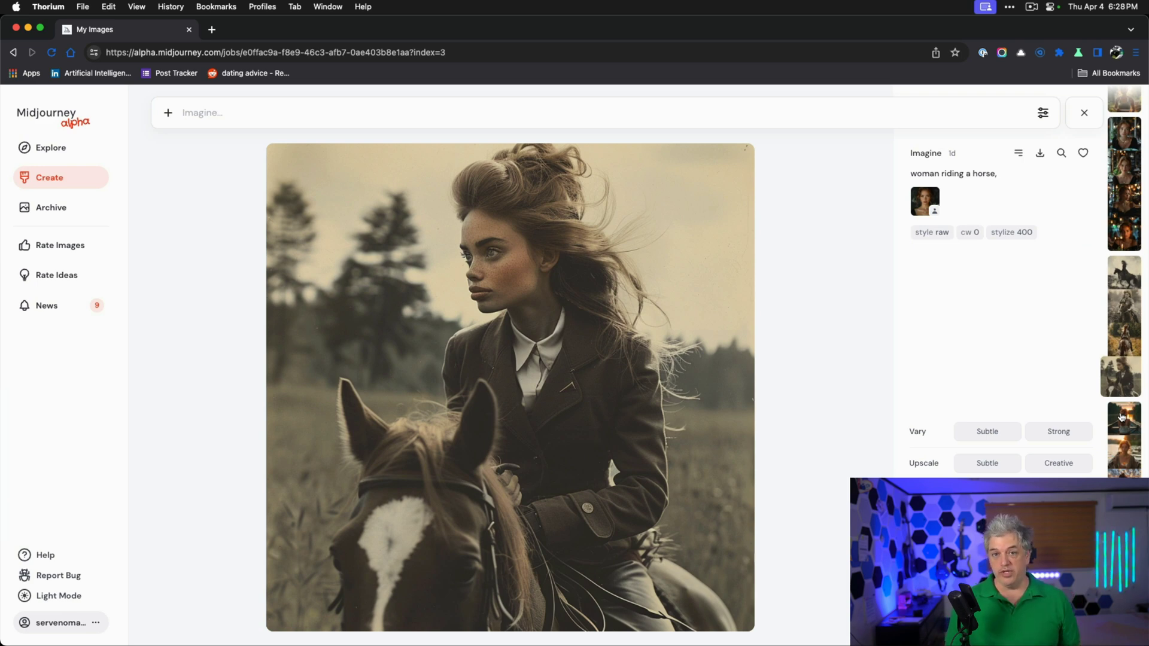
- Browse the restaurant image variations, then open a 'woman in jogging outfit' result full size
click(1085, 115)
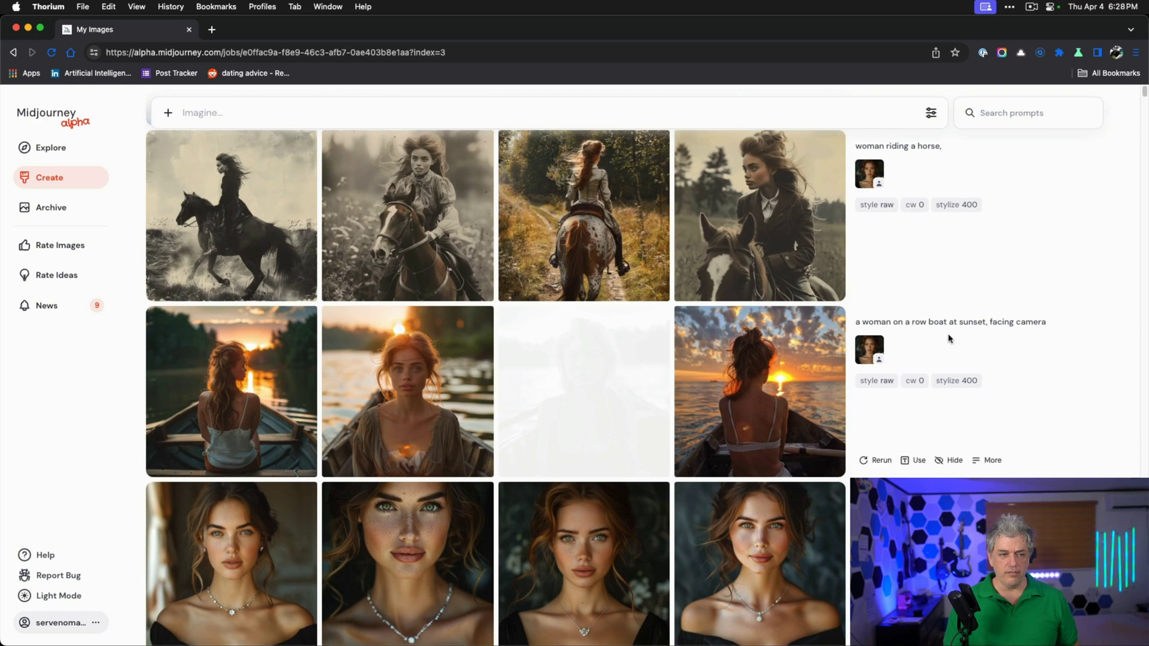
scroll(948, 333, up, 5)
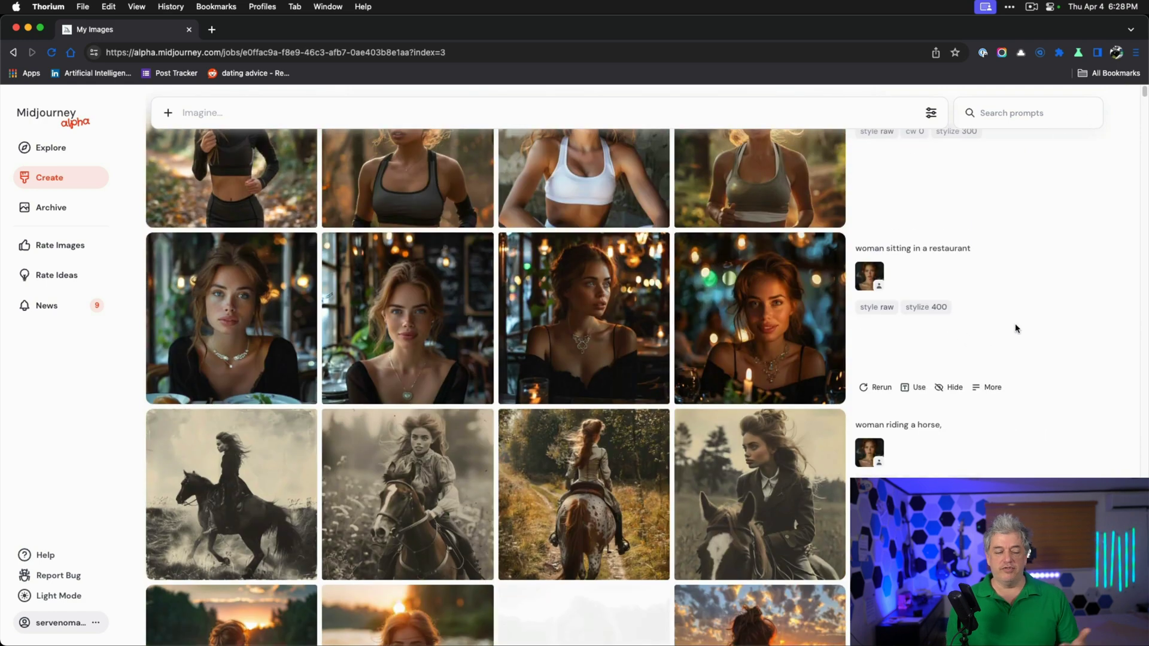
click(260, 326)
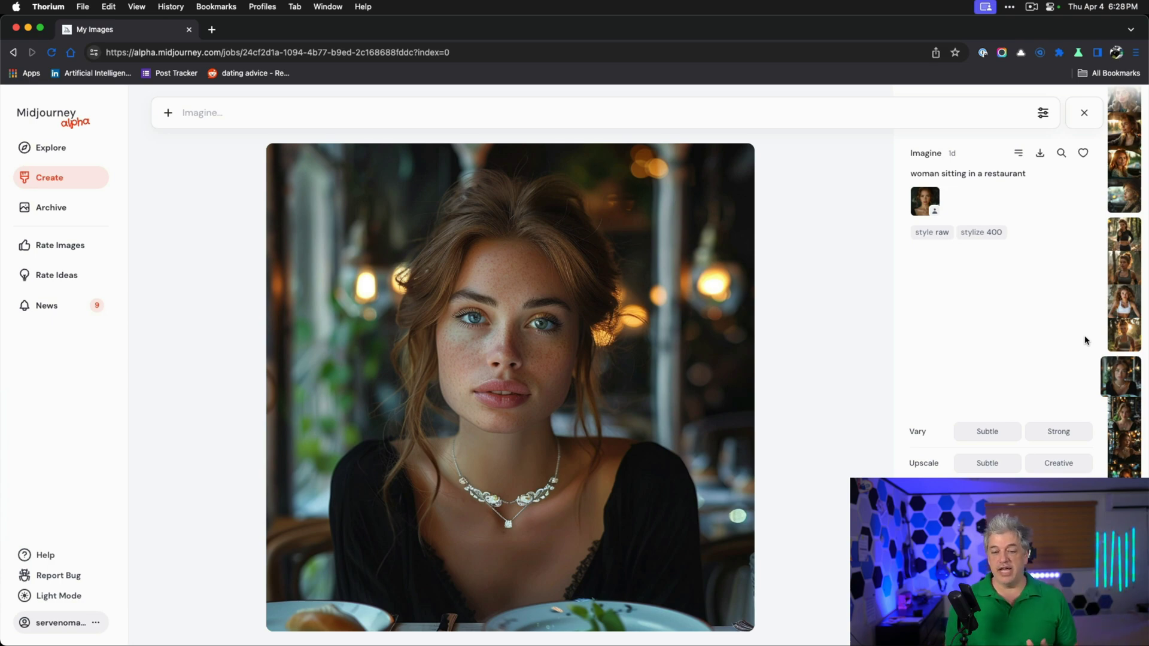
click(1131, 411)
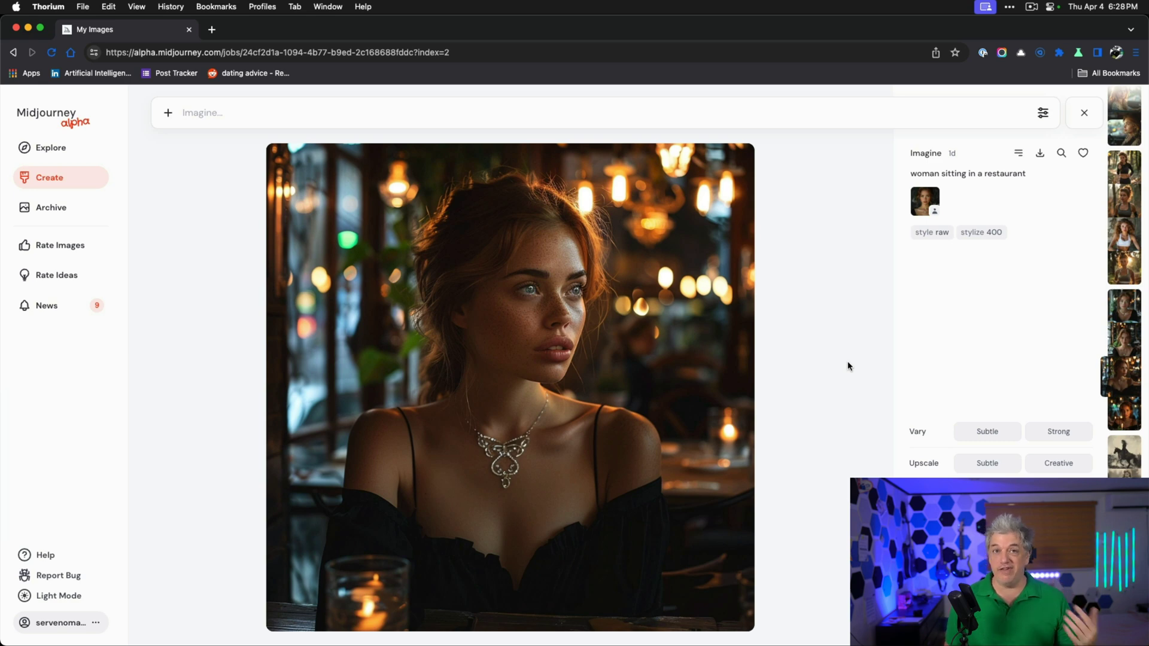
click(1125, 421)
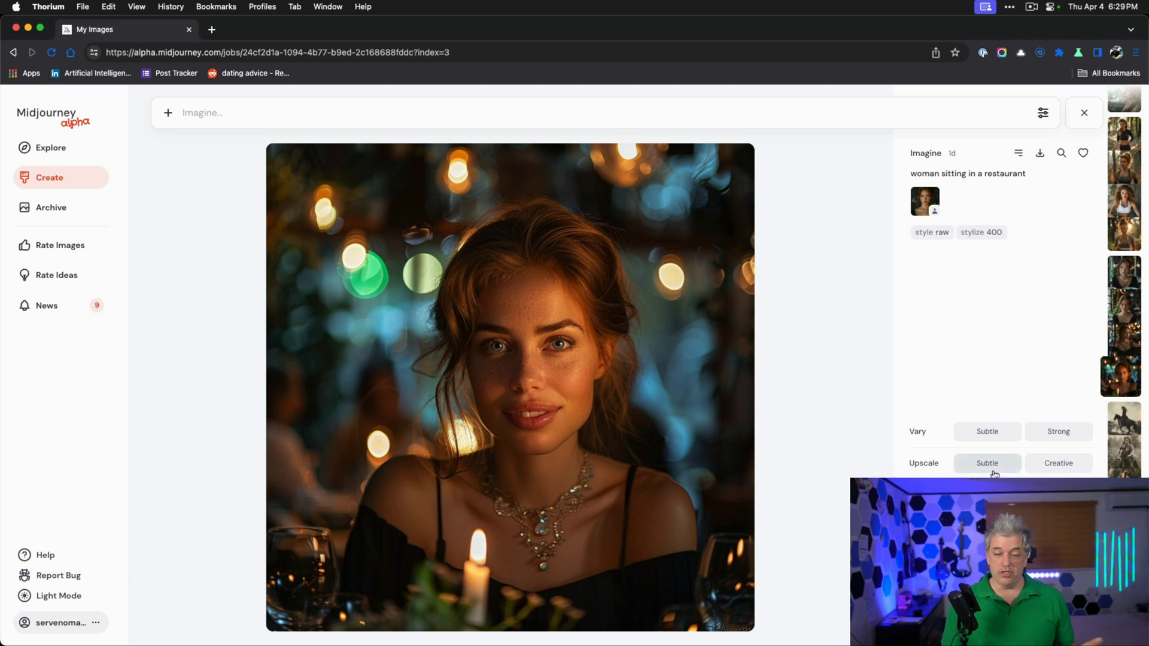
click(1117, 234)
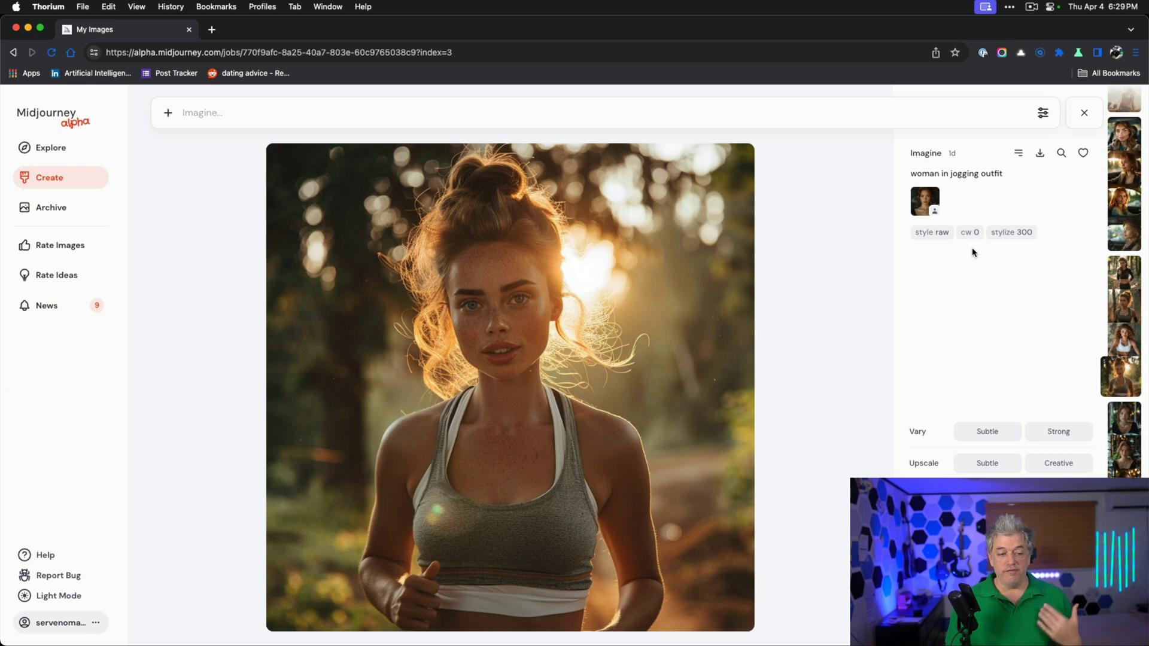
- Browse the jogging-outfit variations and the first 'woman driving a car' images
click(1122, 328)
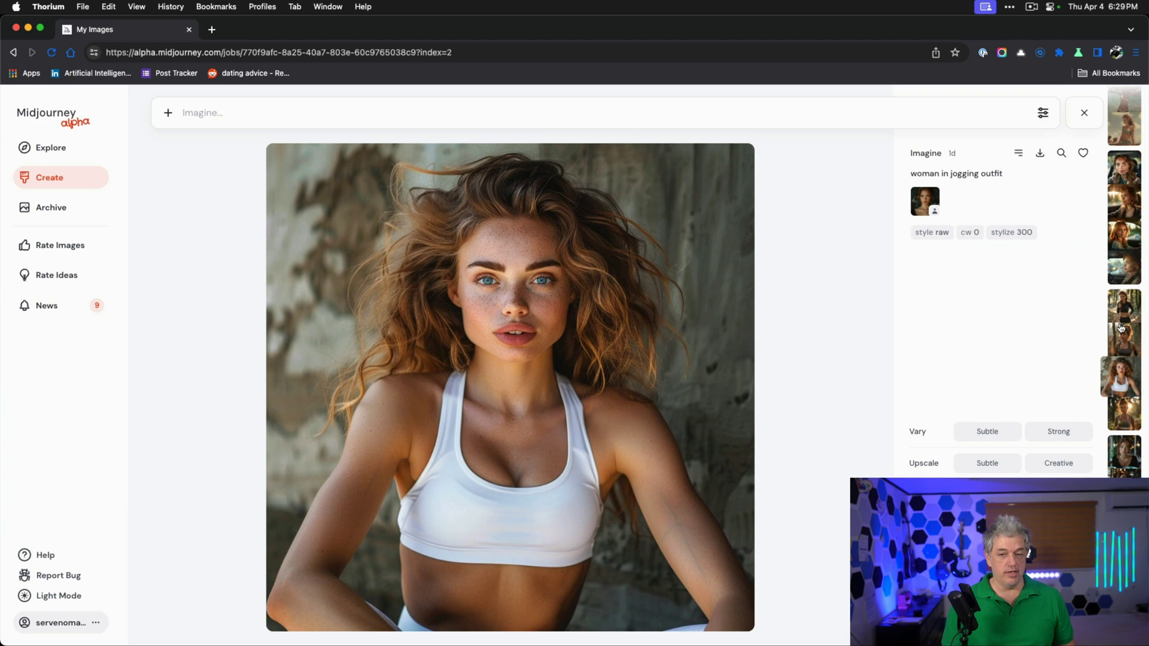
click(1121, 327)
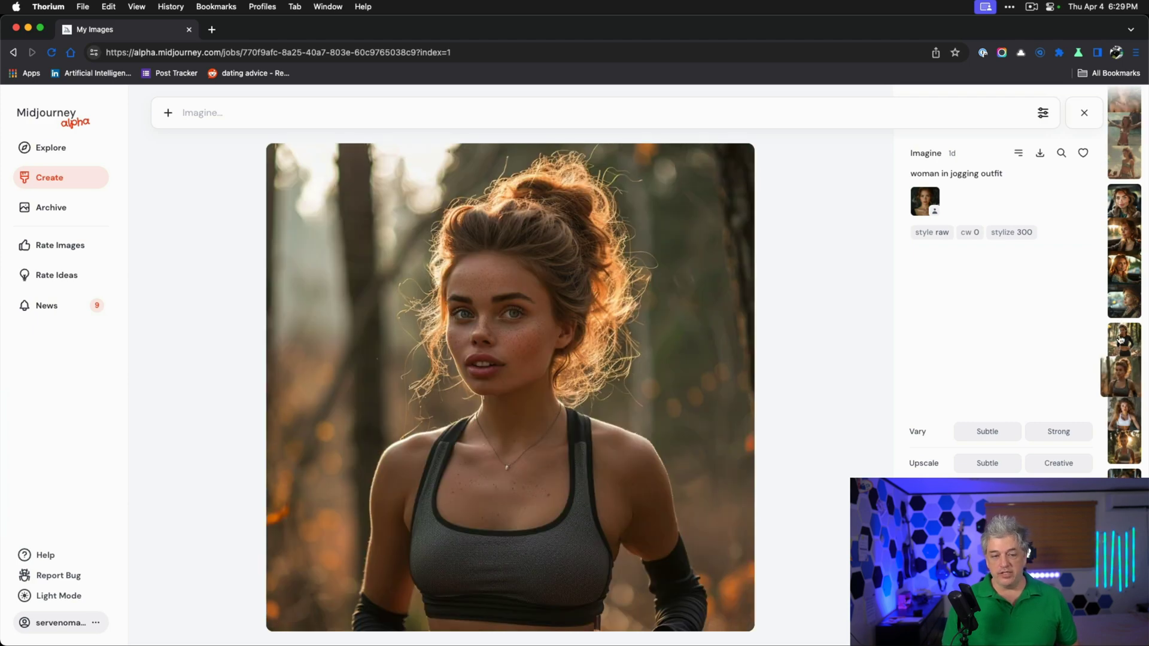
click(1120, 338)
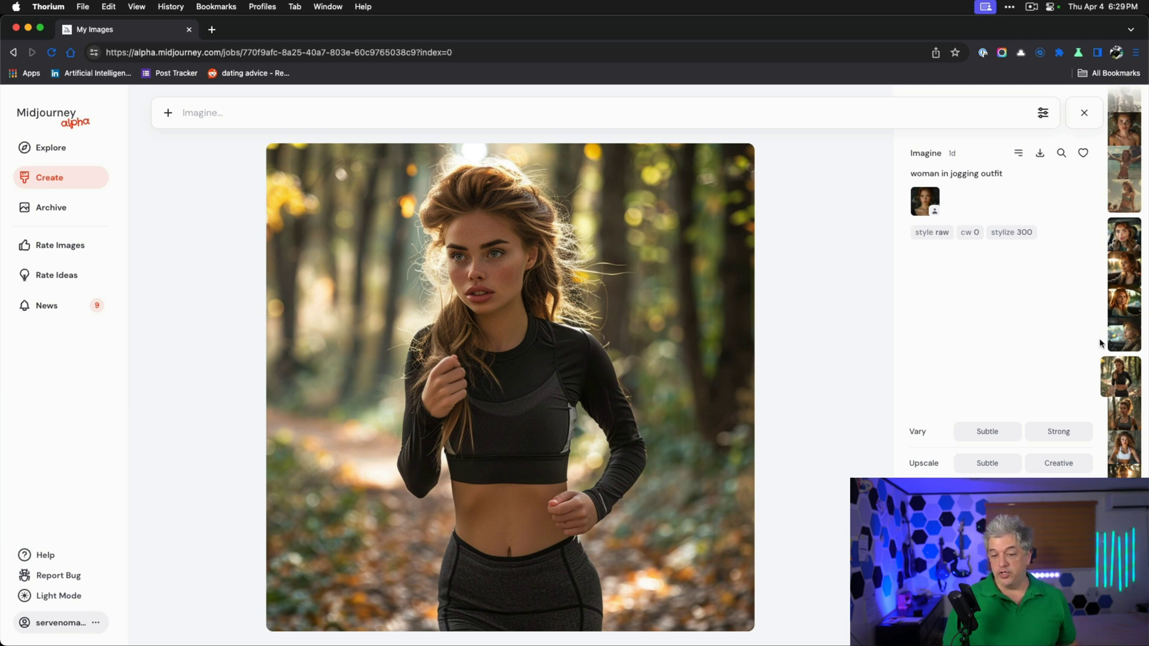
click(1124, 337)
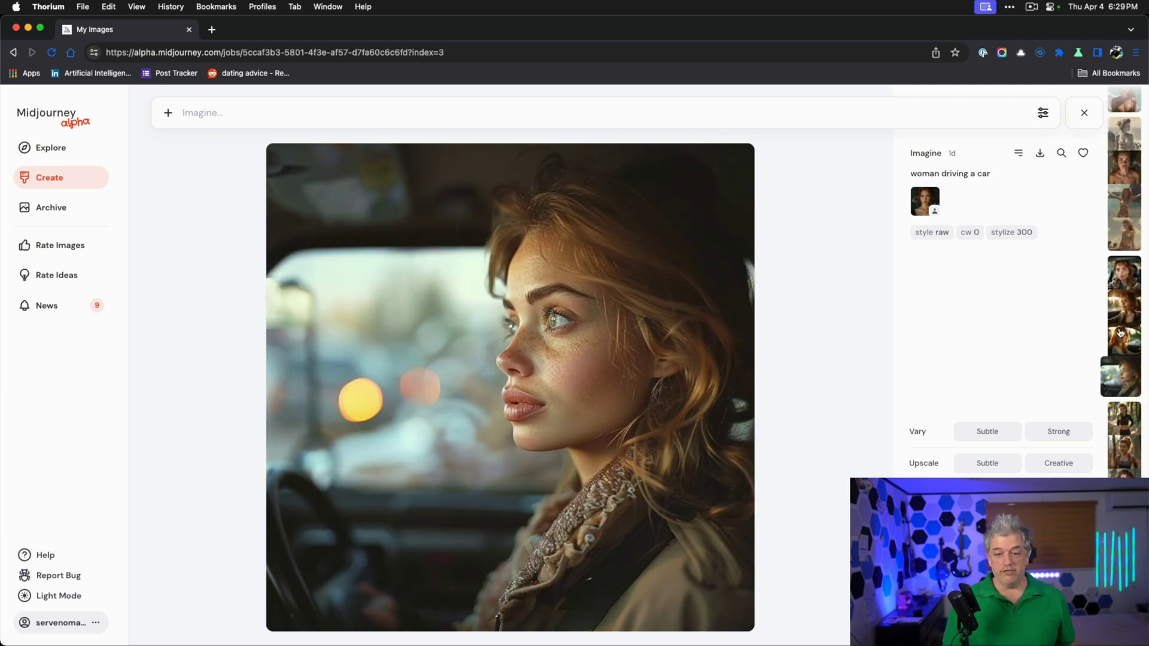
click(1123, 336)
click(1127, 412)
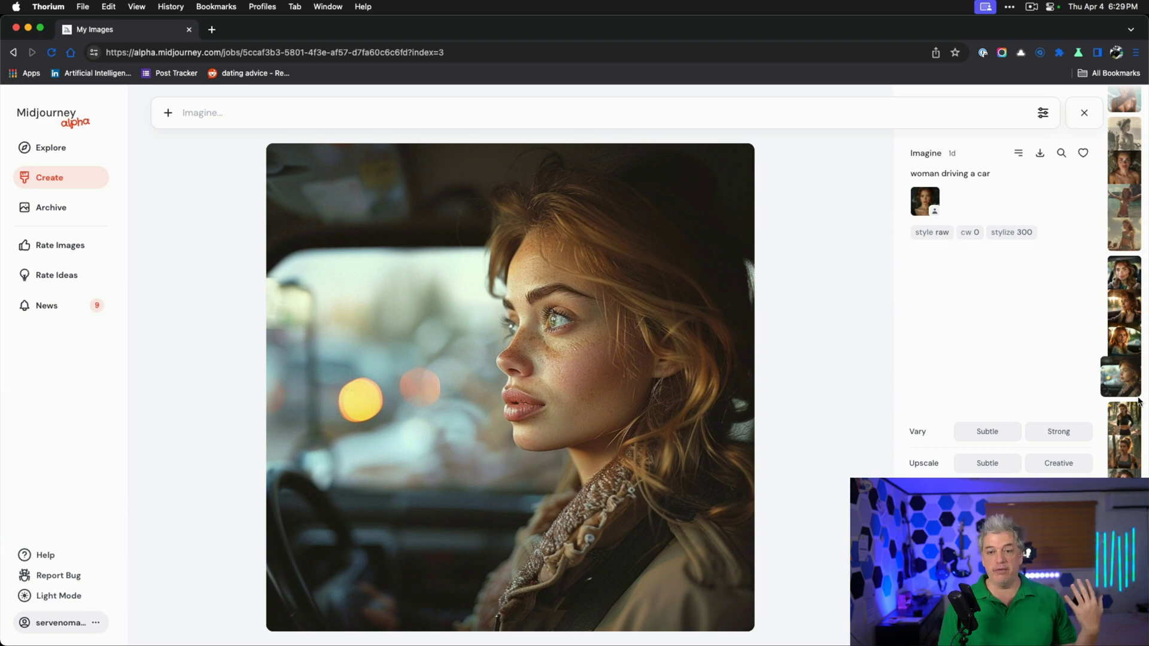
click(1115, 320)
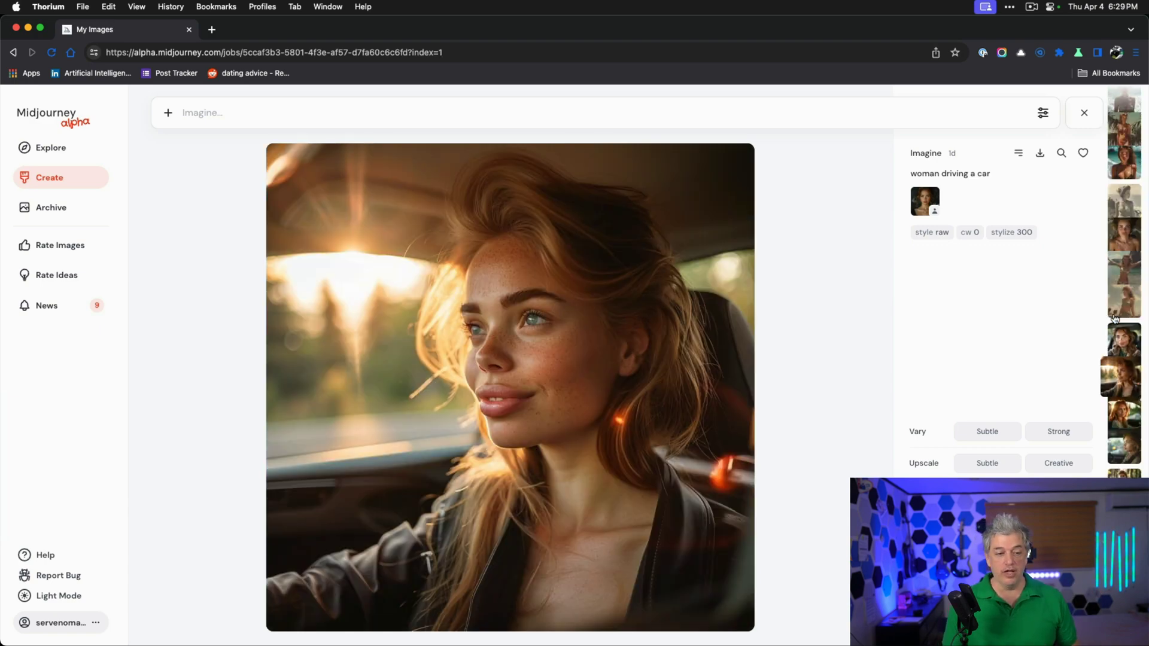
- Browse the swimsuit and bikini variations, stopping on the second 'woman driving a car' set
click(1117, 318)
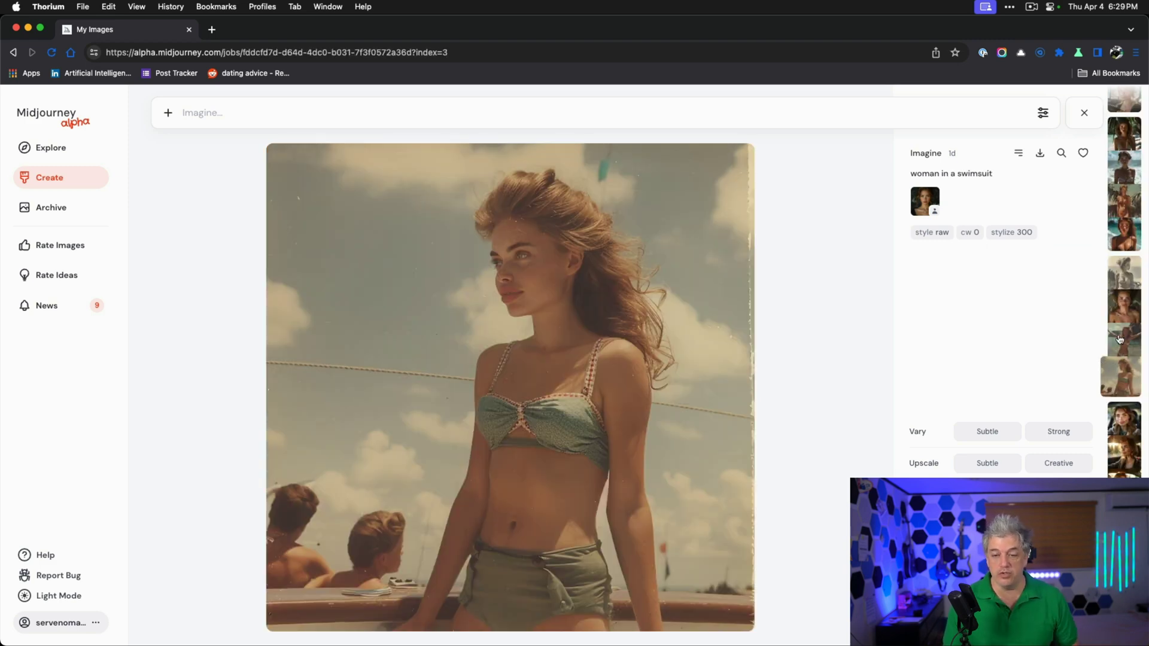
click(1120, 339)
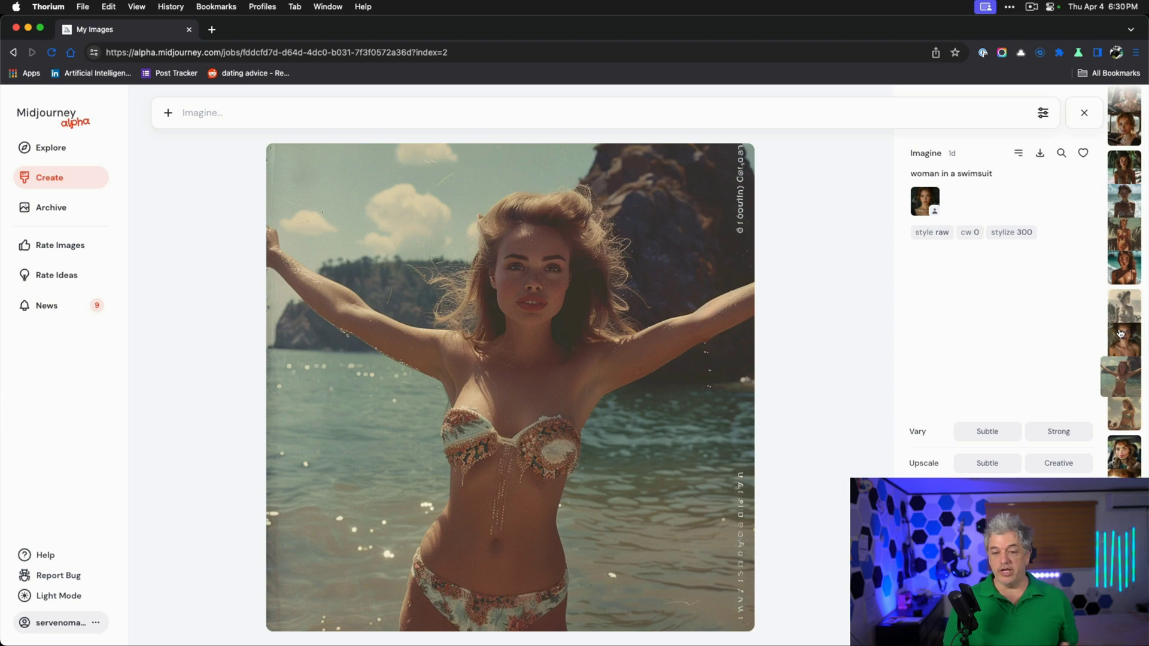
click(1121, 333)
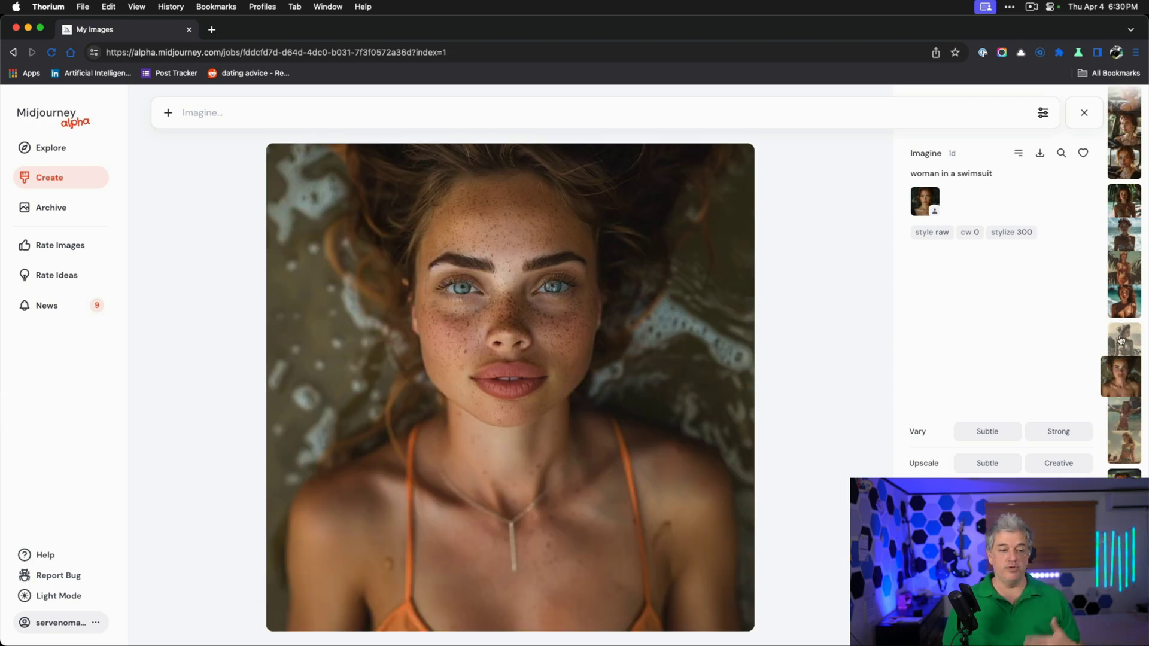
click(1121, 340)
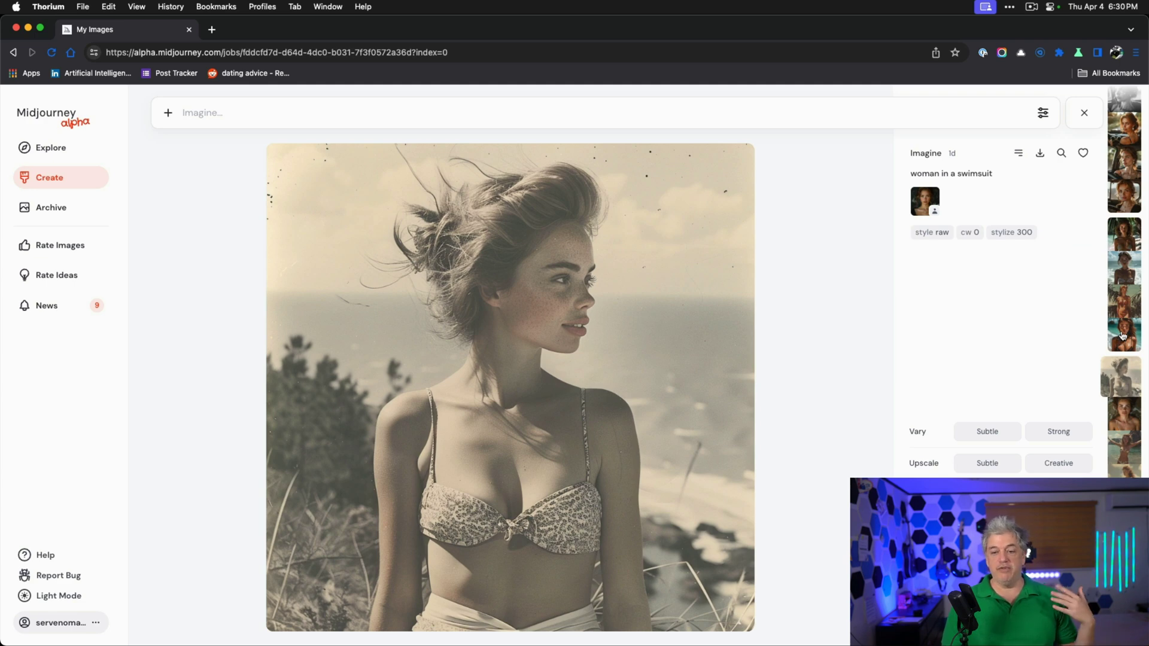
click(1122, 336)
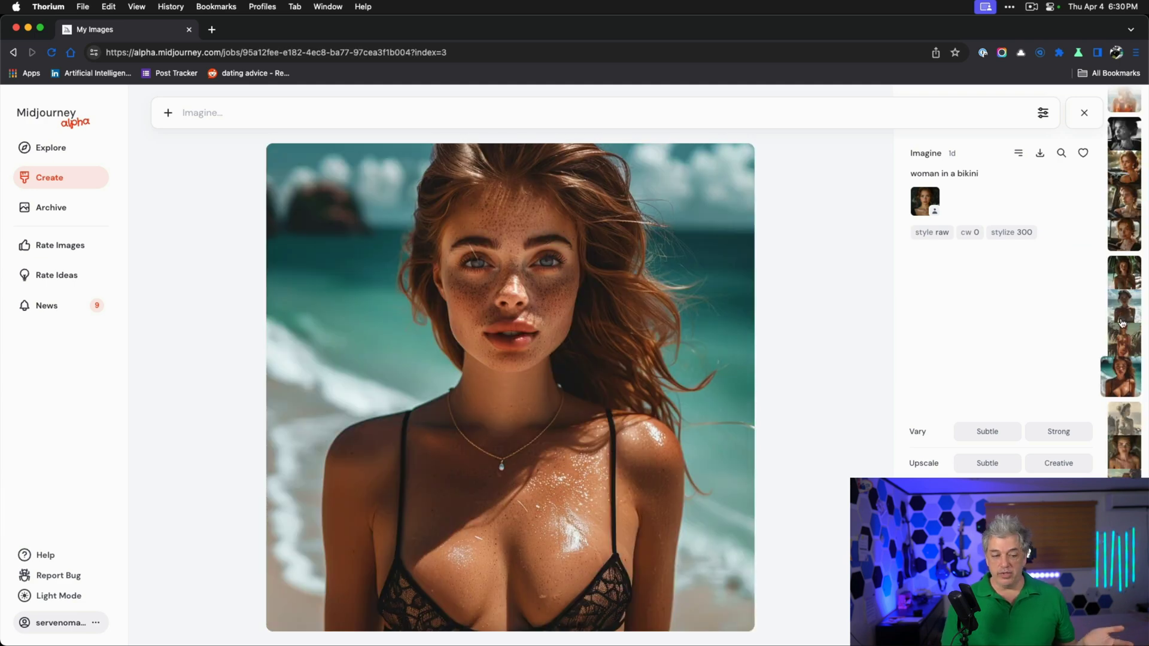
click(1127, 347)
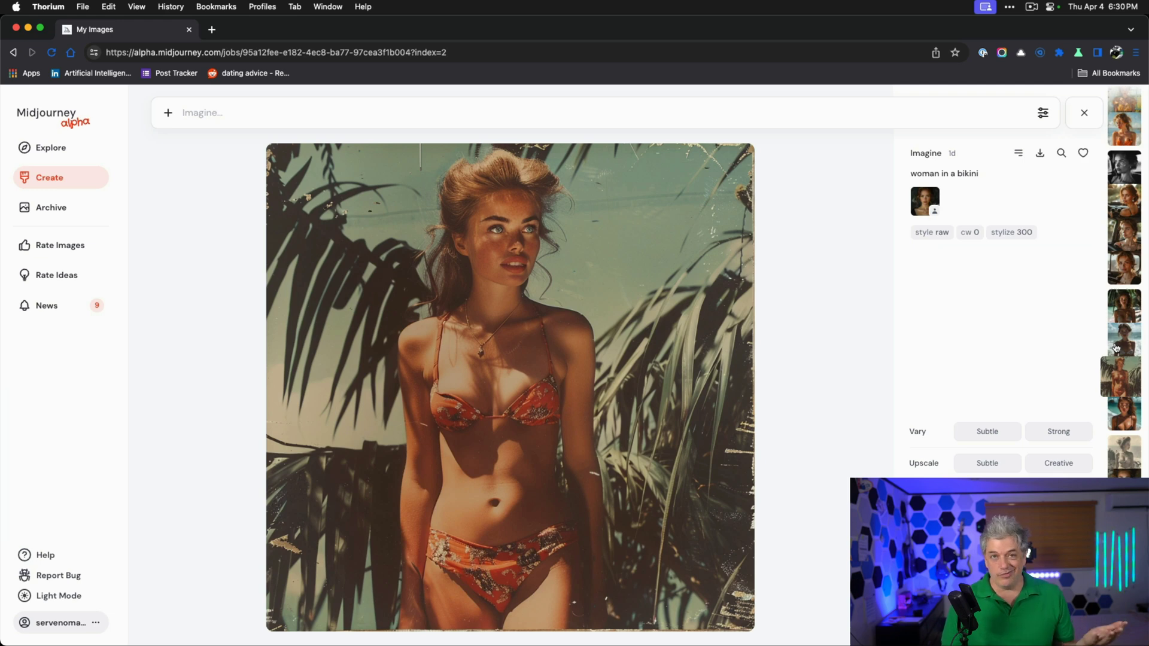
click(1116, 344)
click(1115, 340)
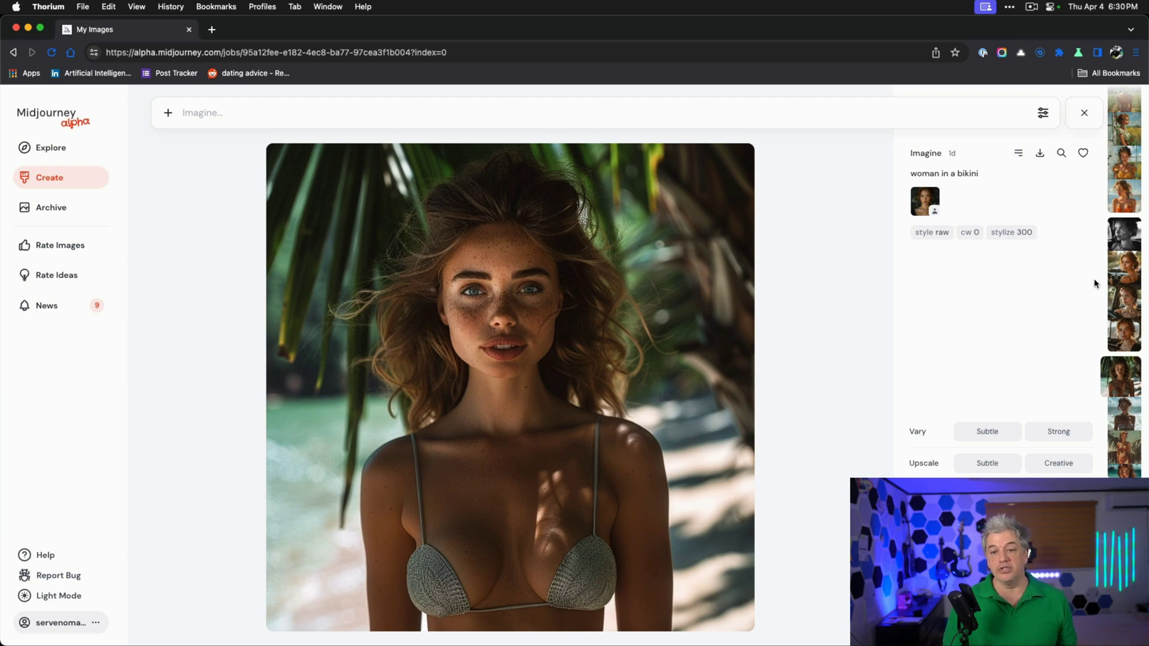
click(1120, 334)
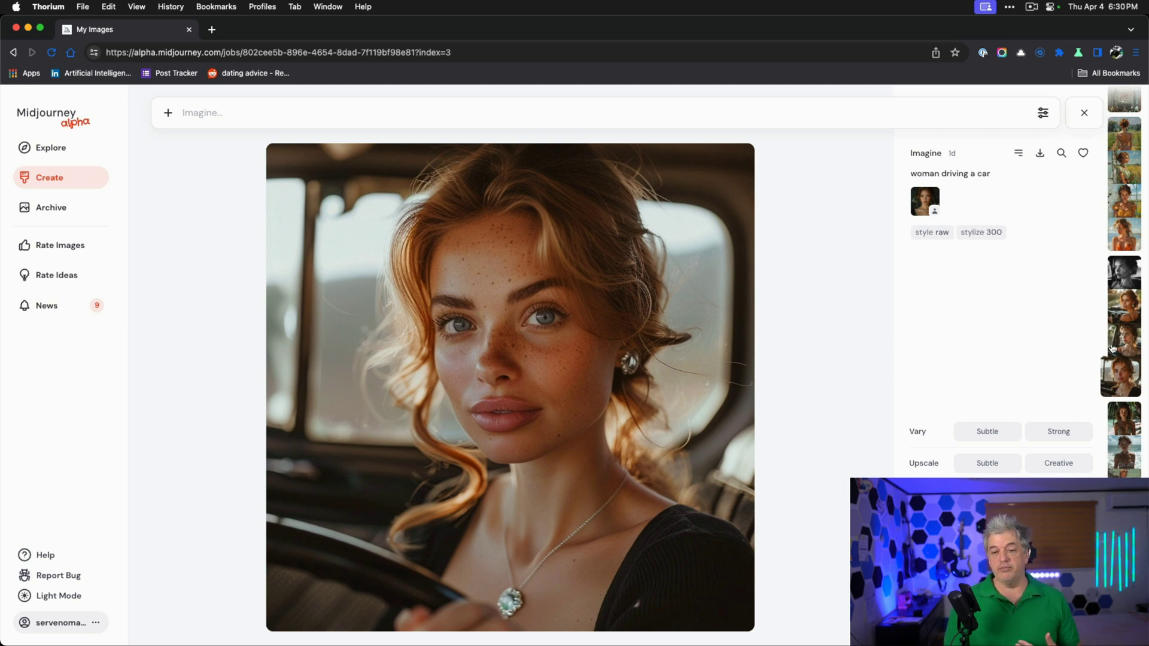
- Step through the freckled driver variations to the black-and-white earring close-up
click(1113, 344)
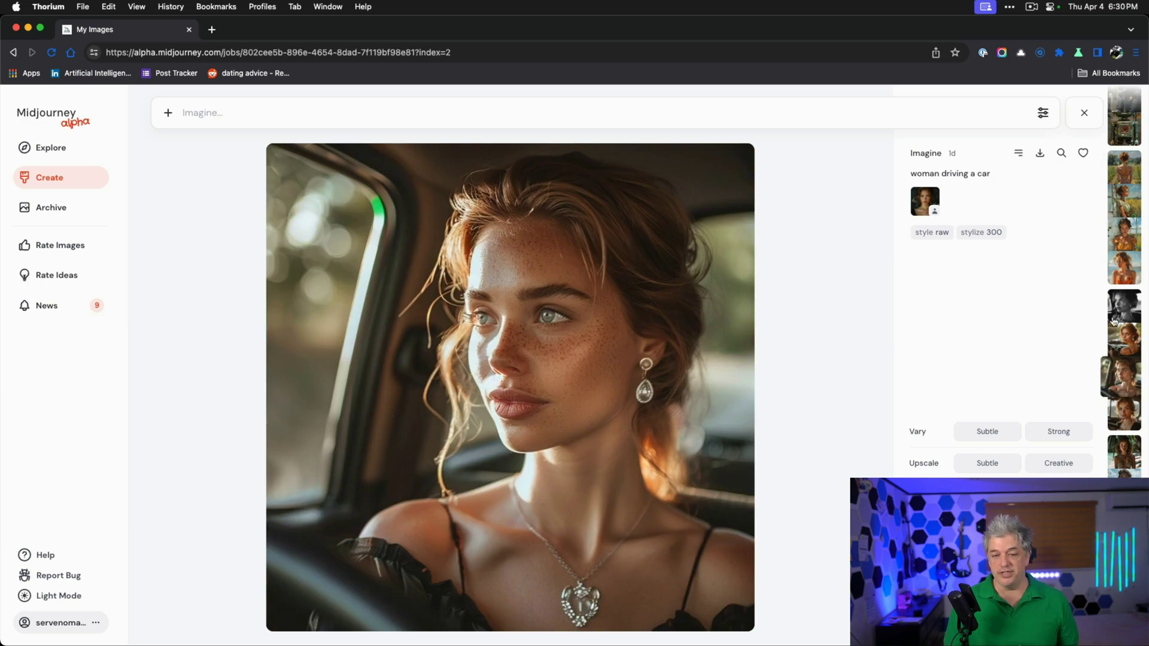
click(1116, 328)
click(1119, 338)
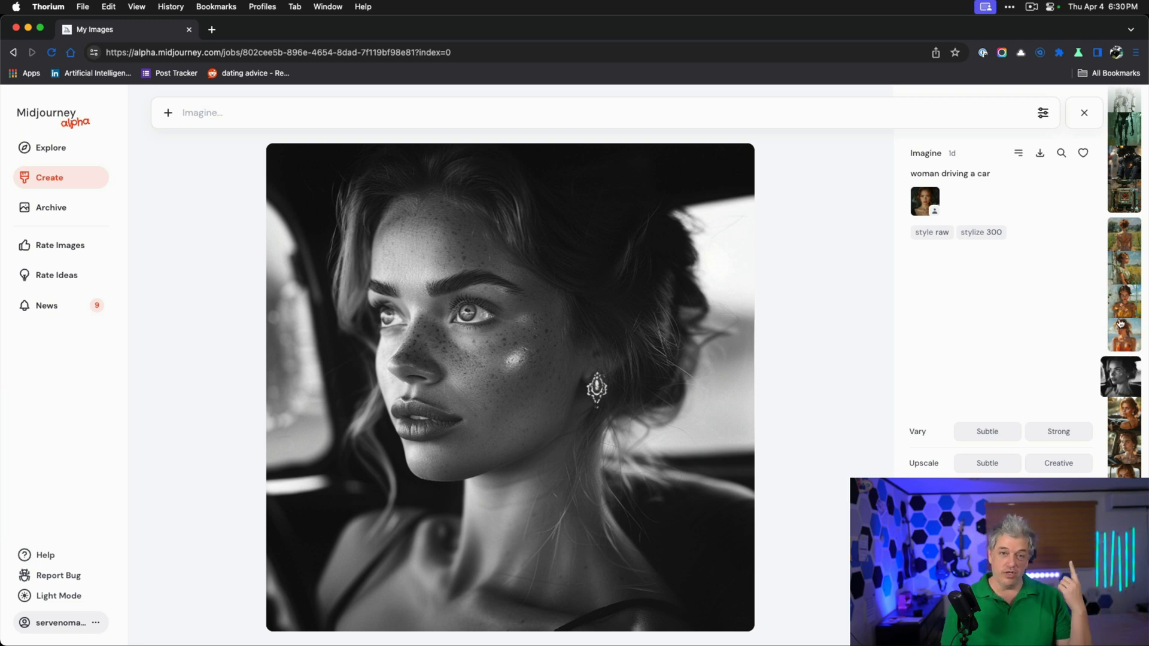
- Browse the sundress variations, then show the last nightclub portrait with the choker necklace
click(1121, 327)
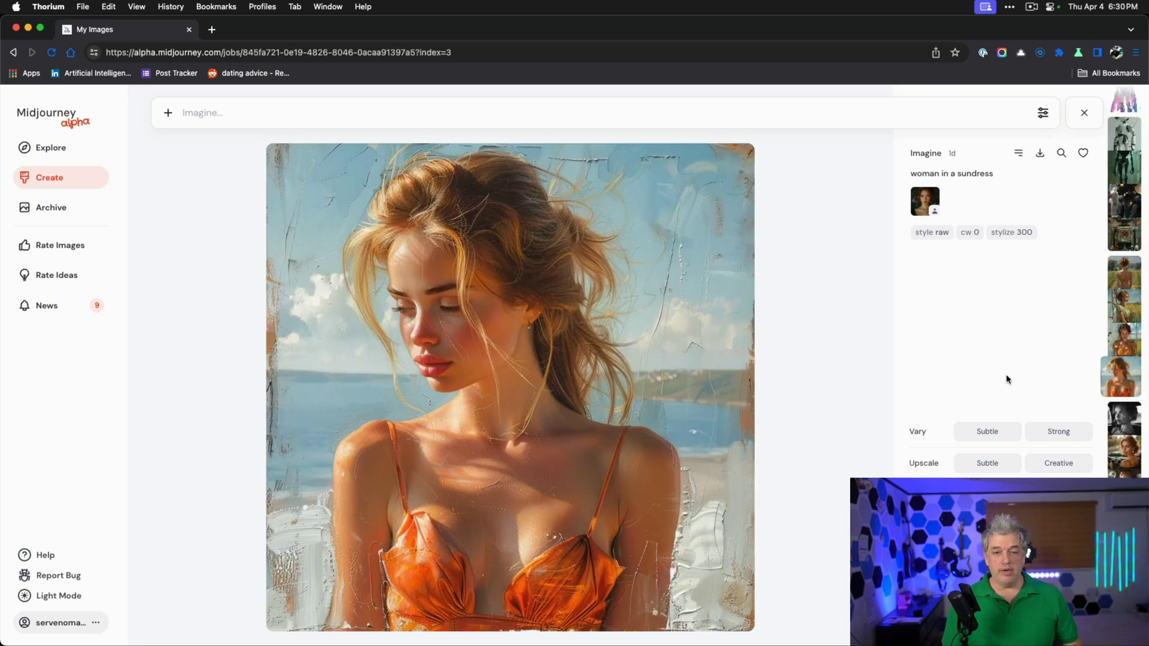
click(1117, 340)
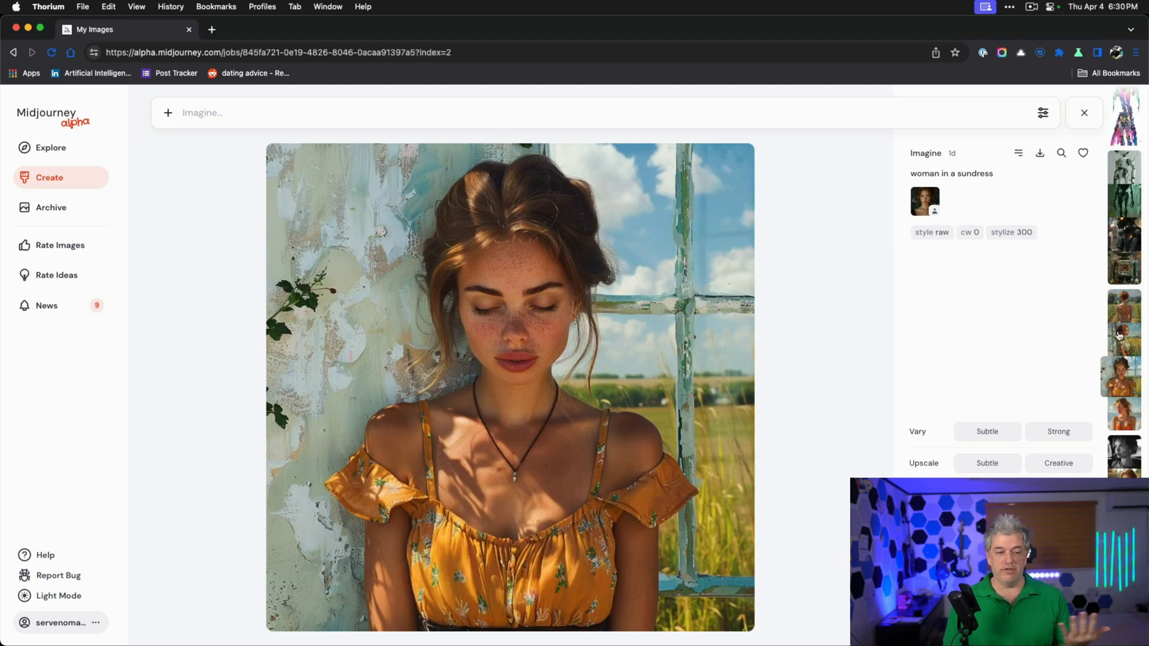
click(1122, 344)
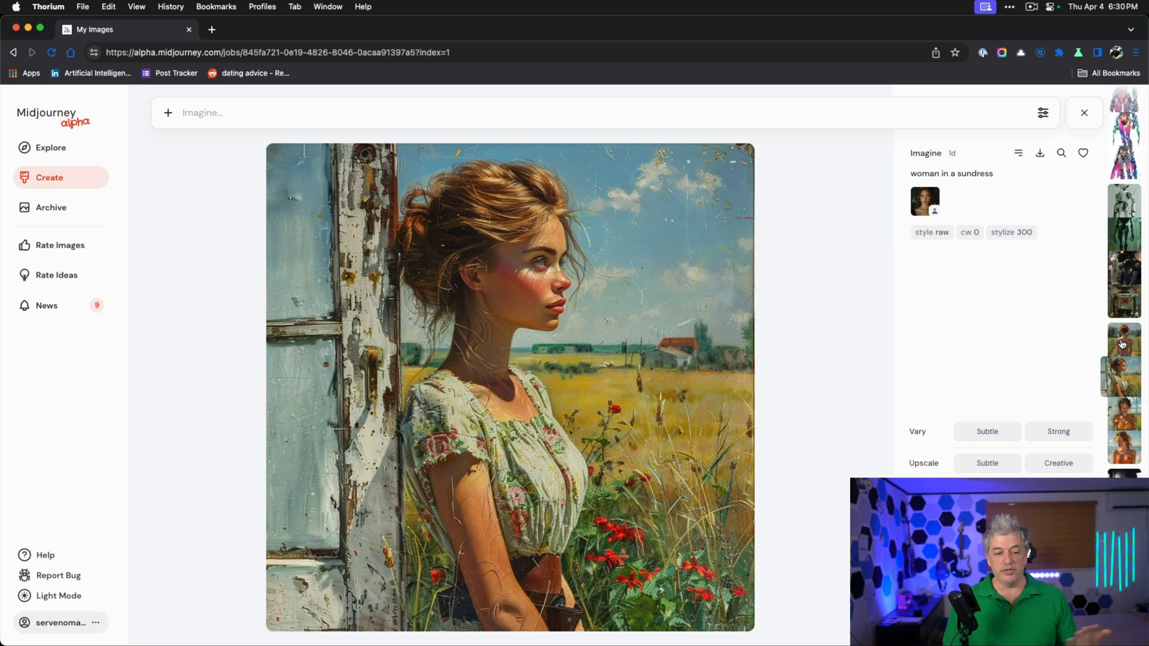
click(1125, 340)
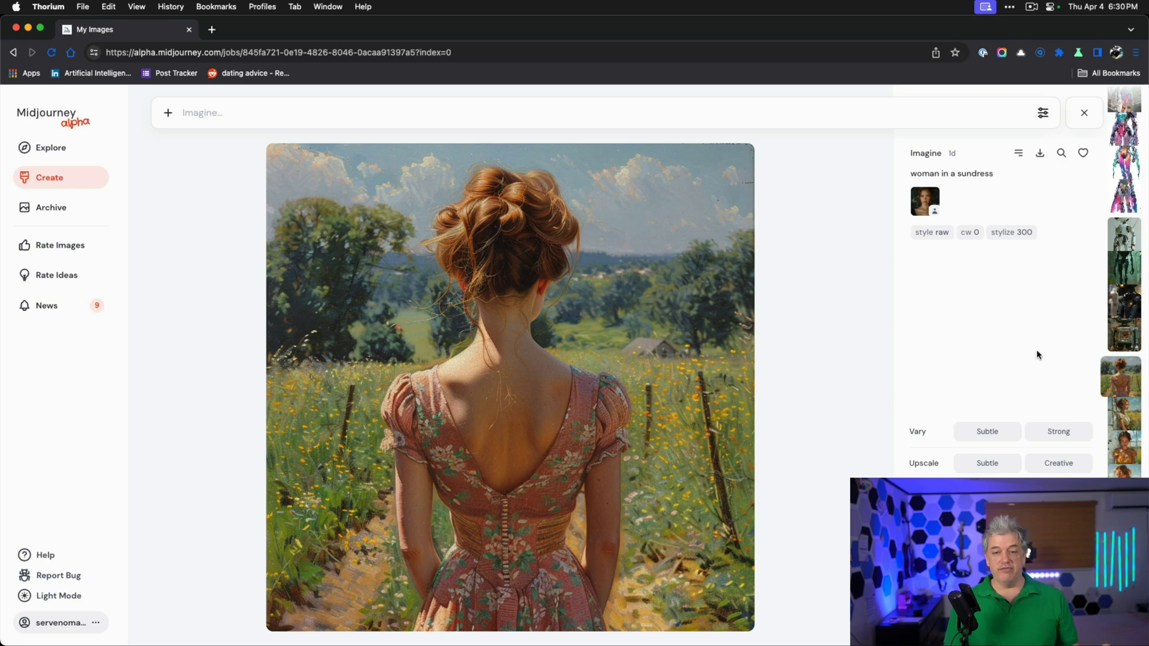
scroll(1029, 347, up, 5)
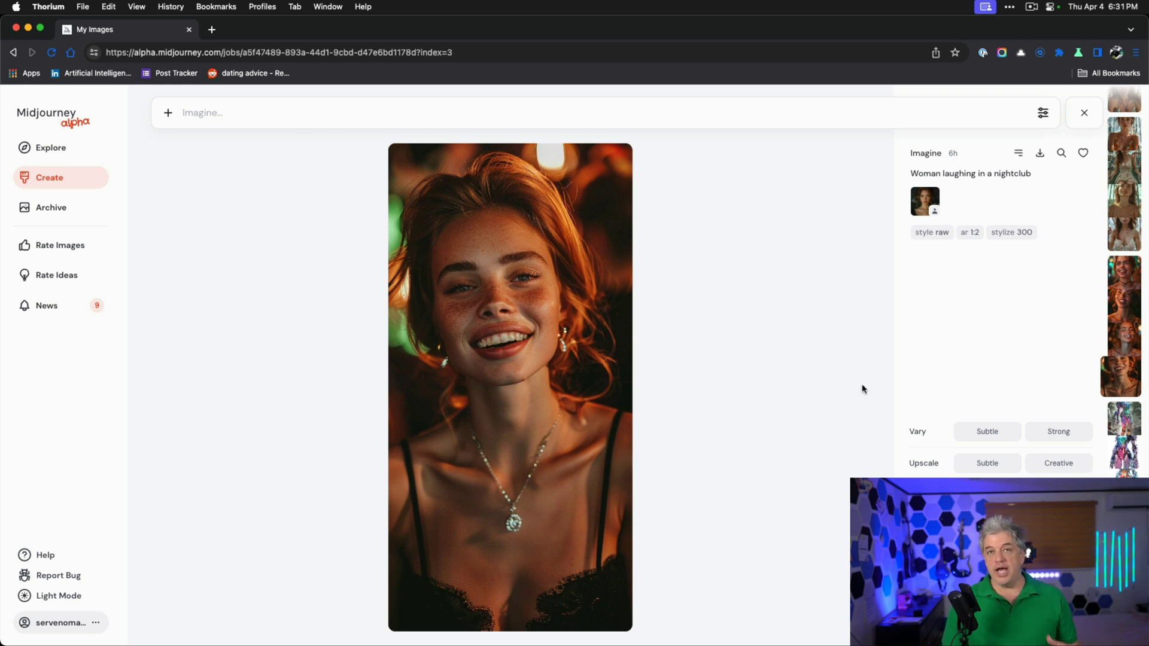
scroll(1117, 341, up, 1)
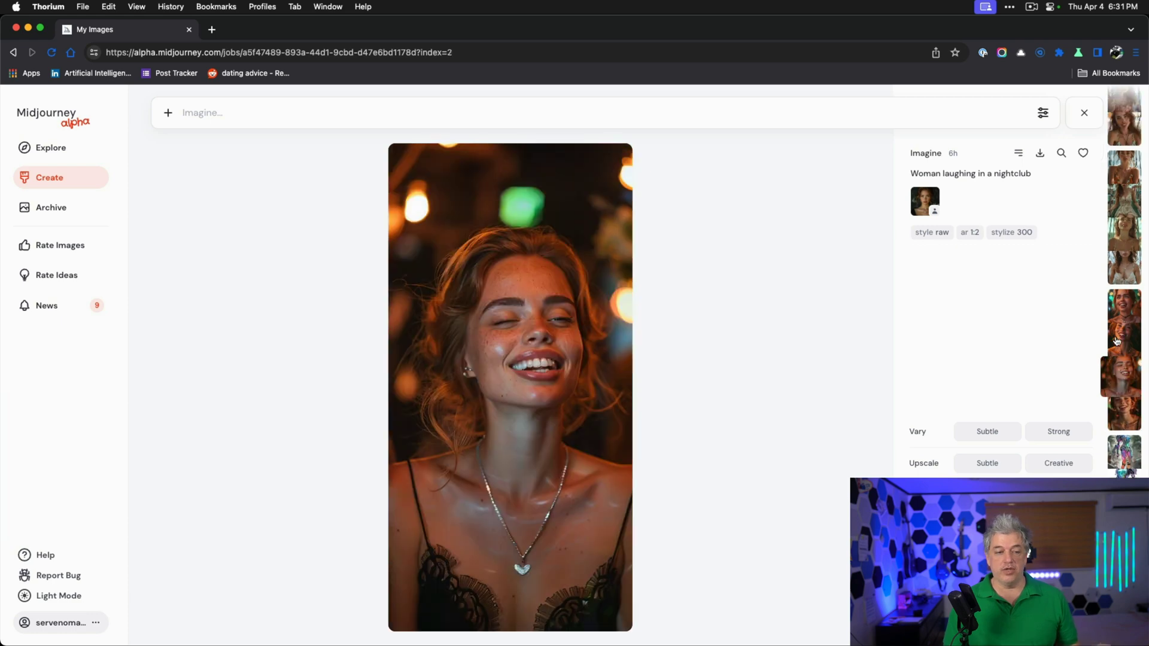
scroll(1117, 341, up, 1)
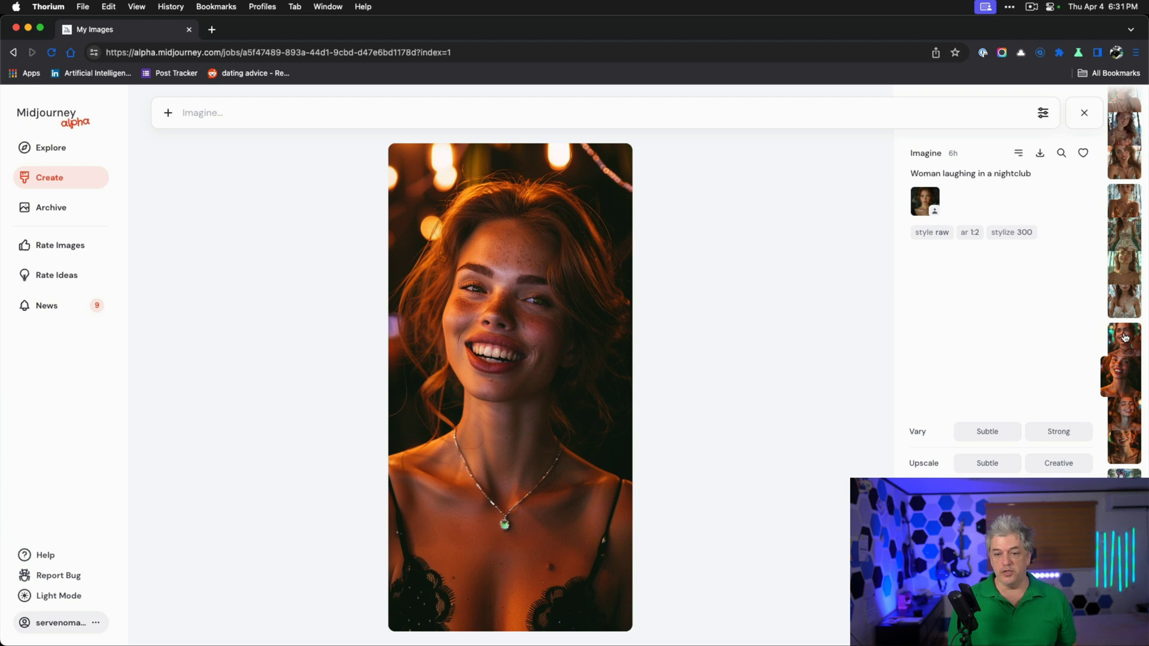
click(1124, 337)
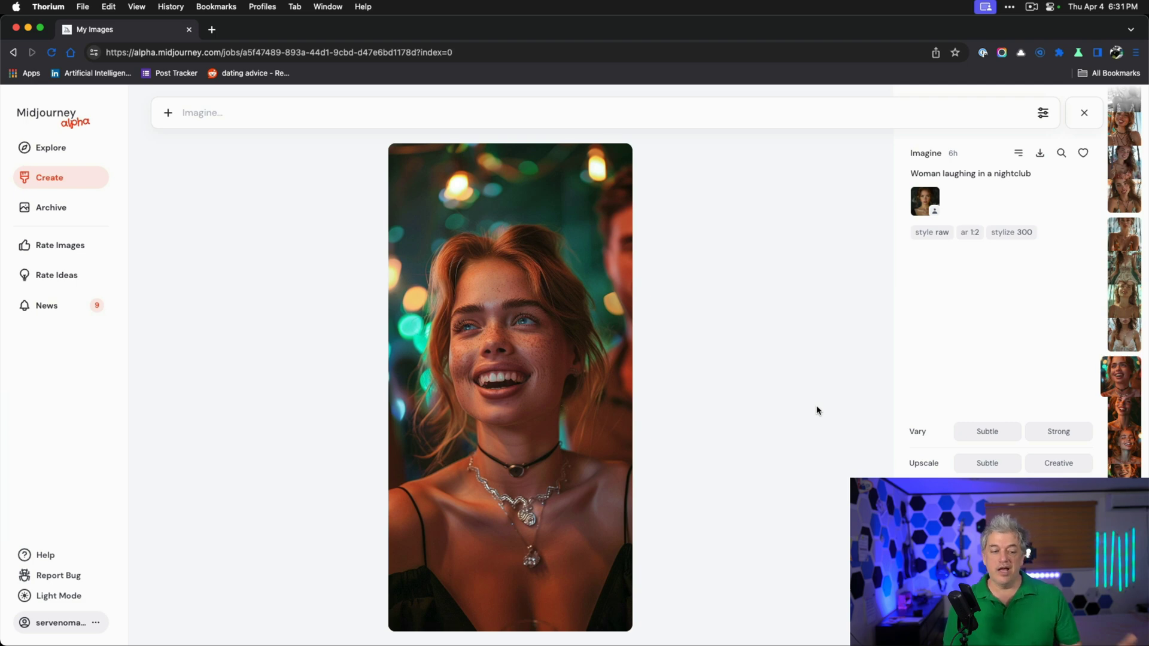
- Flip through both ferris-wheel dress sets, including the swing-seat and orange floral variations
click(1120, 339)
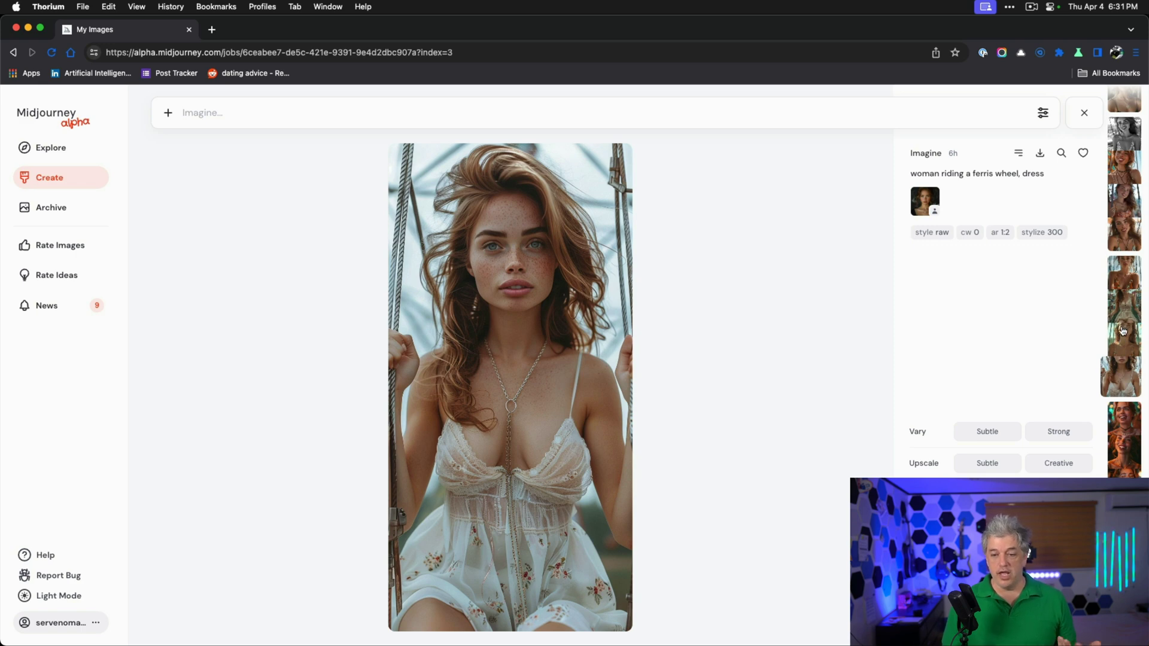
click(1122, 331)
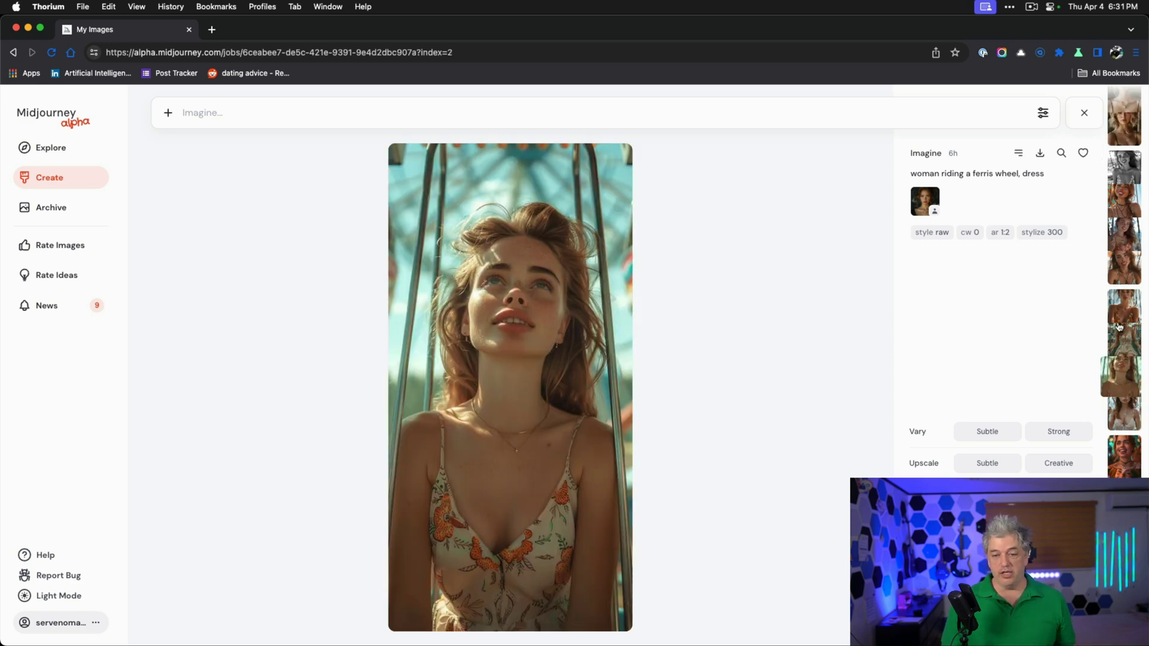
click(1118, 328)
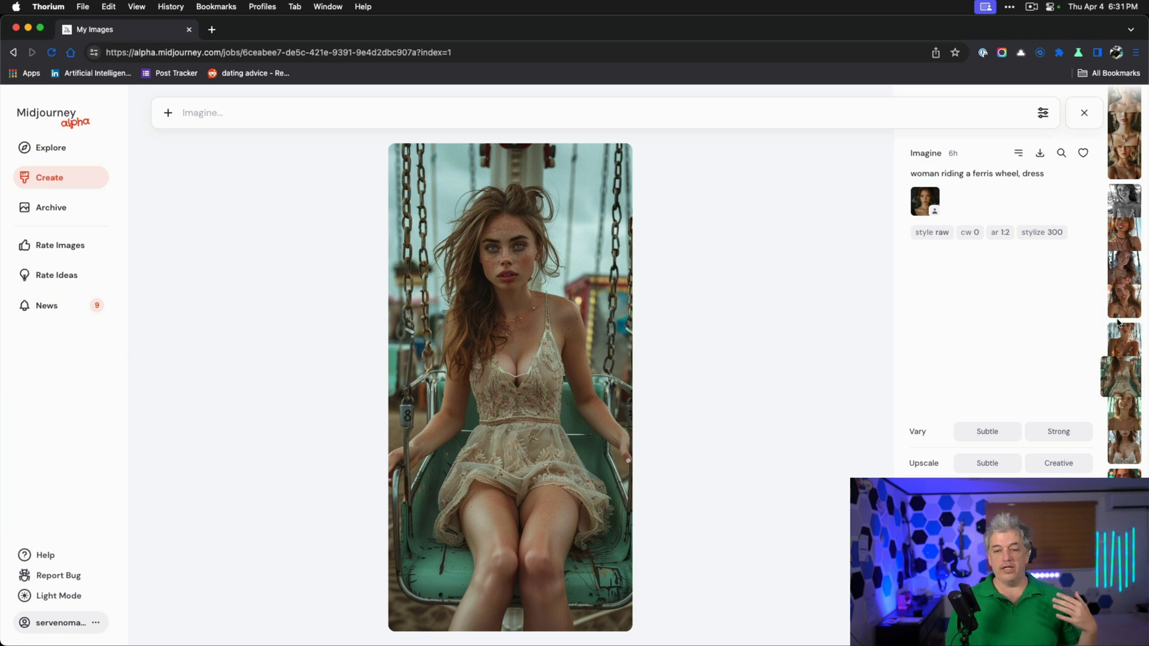
click(1123, 342)
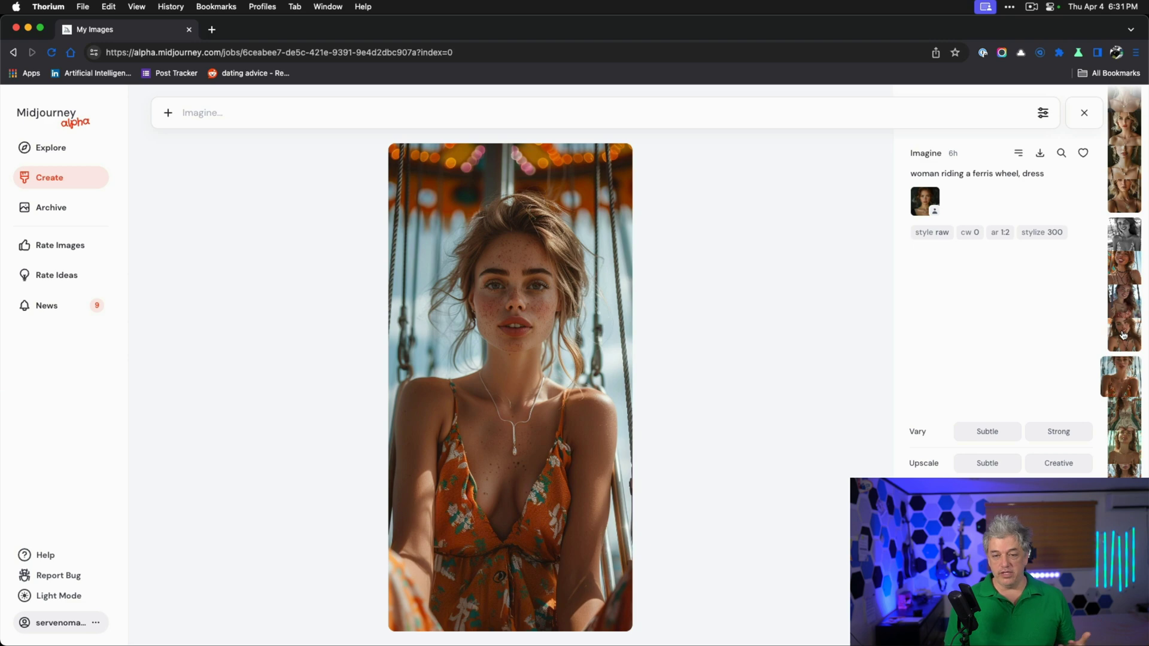
click(1123, 335)
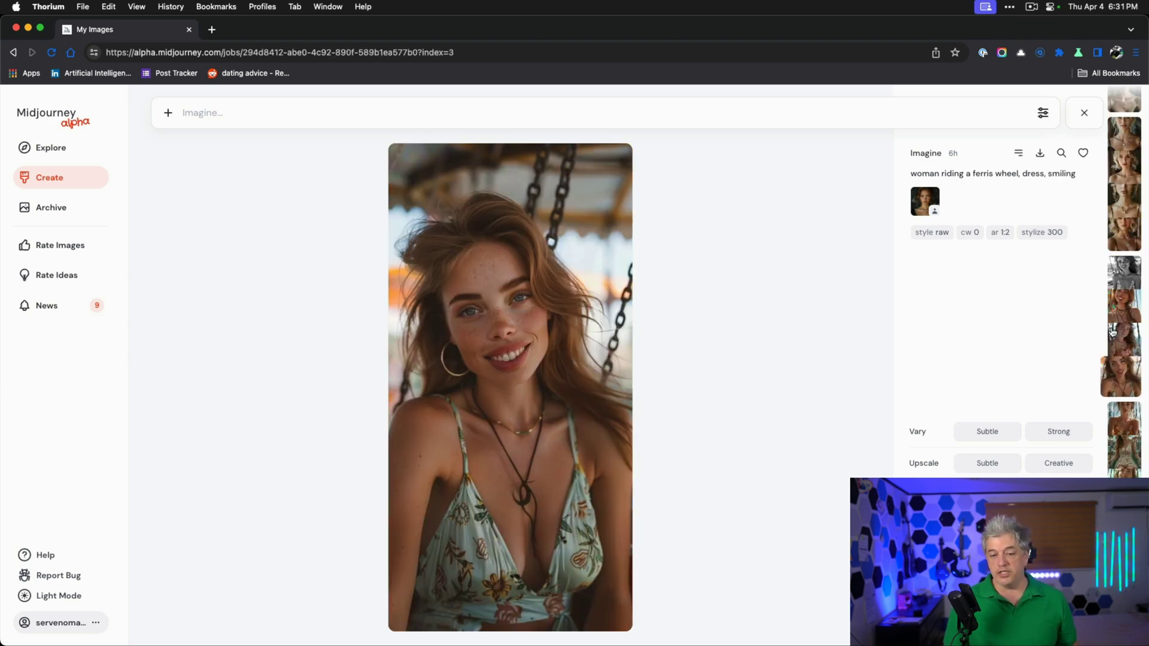
click(1122, 334)
click(1122, 335)
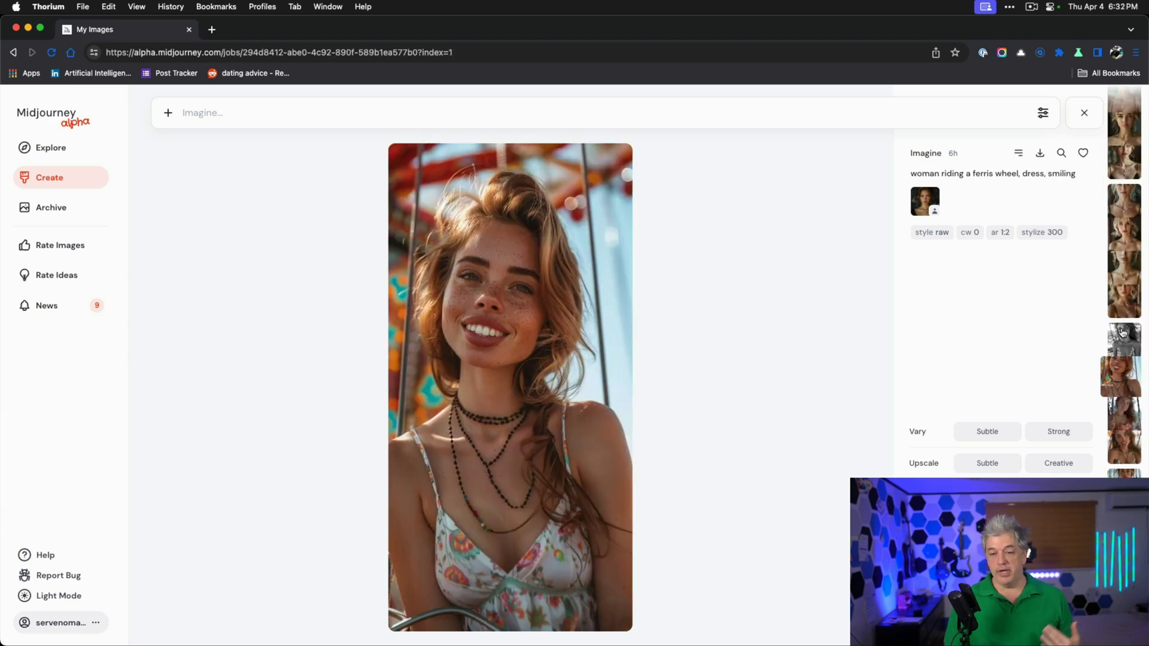
click(1124, 338)
key(Escape)
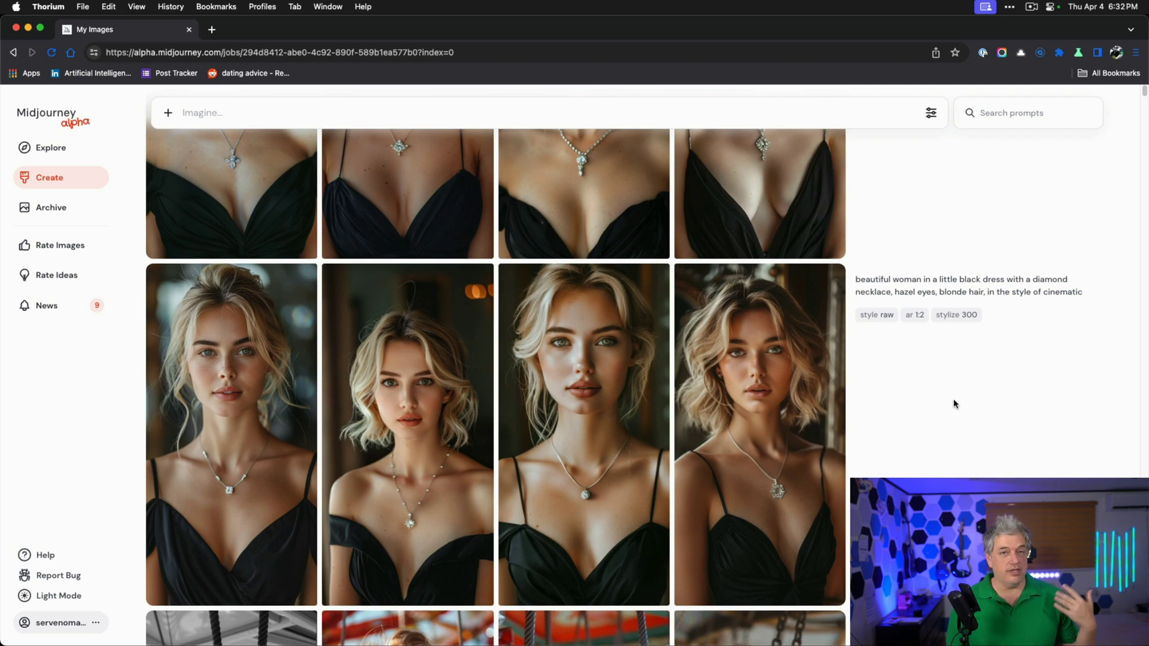
scroll(896, 413, up, 6)
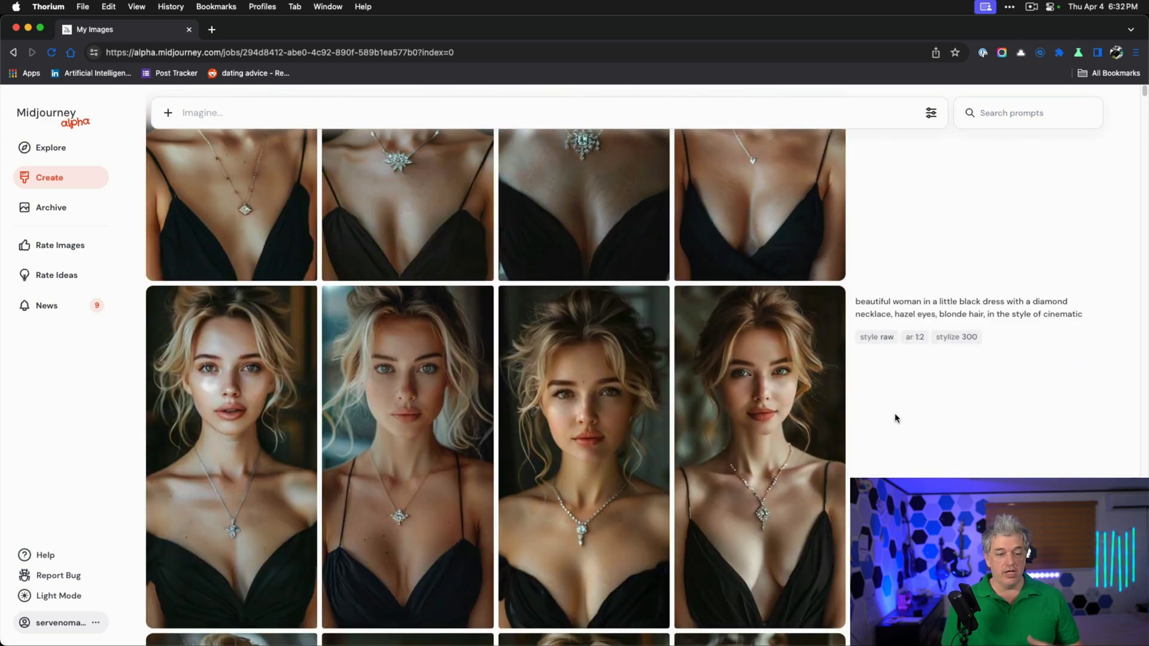
scroll(893, 413, up, 5)
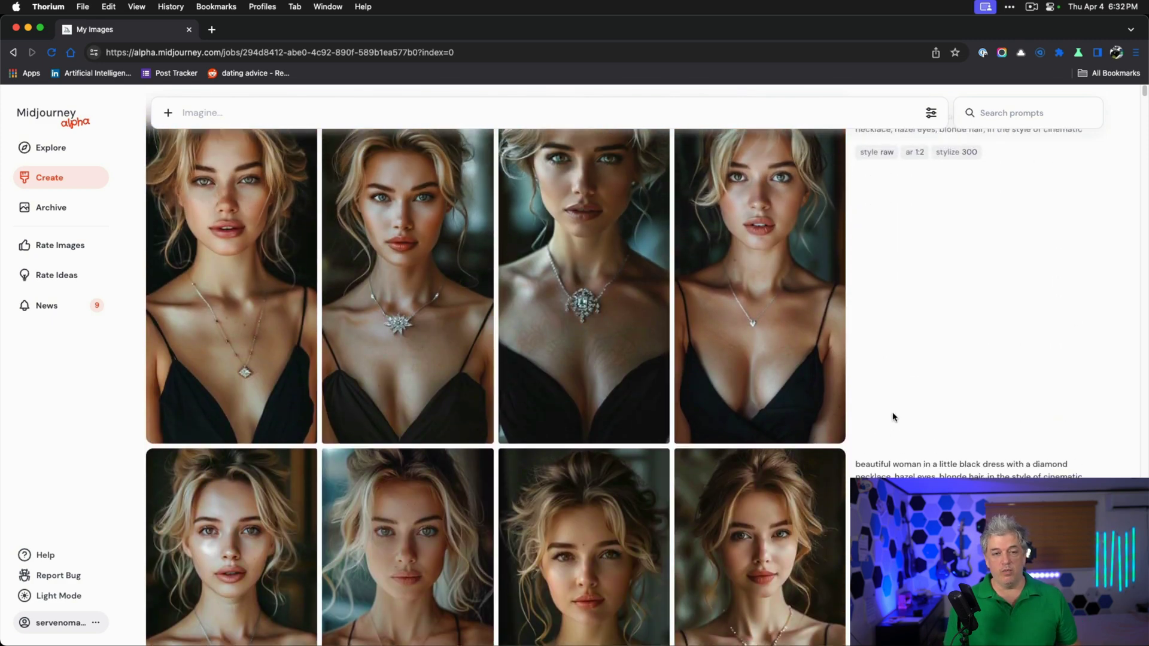
scroll(892, 411, up, 10)
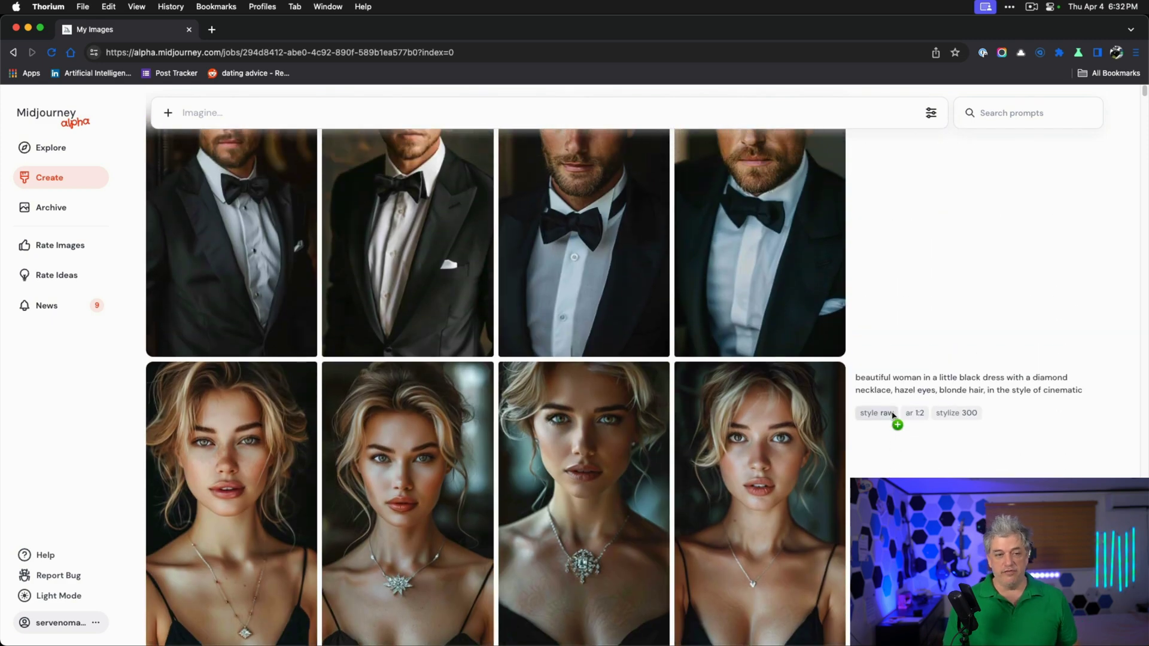
scroll(891, 413, up, 9)
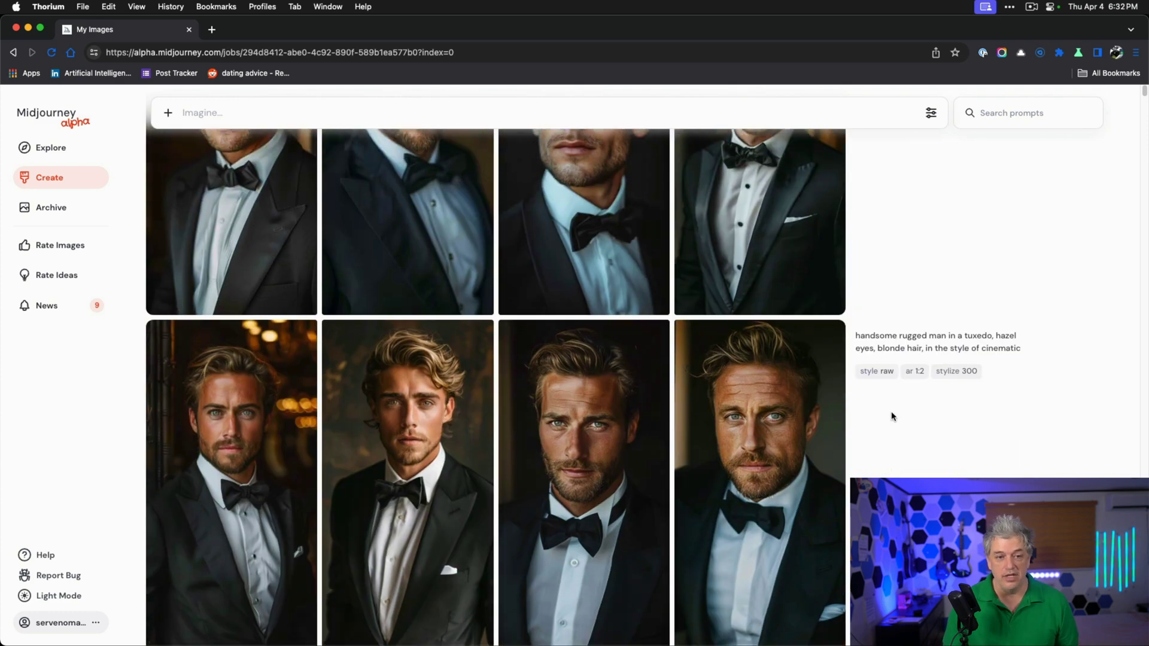
scroll(892, 411, up, 9)
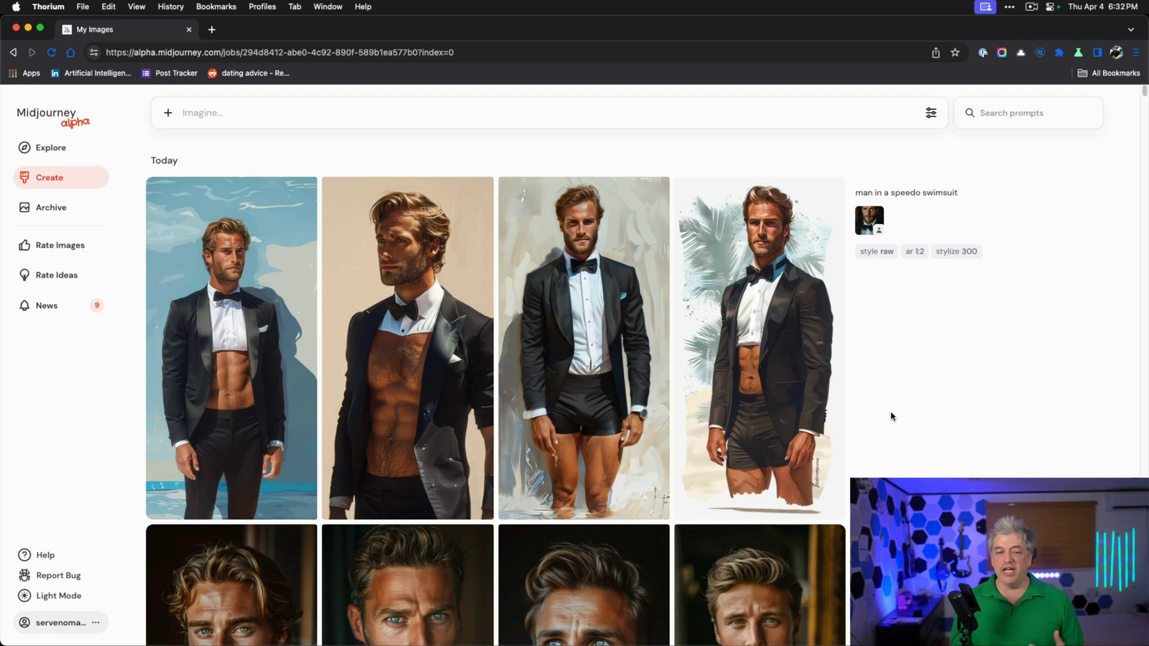
scroll(686, 281, down, 5)
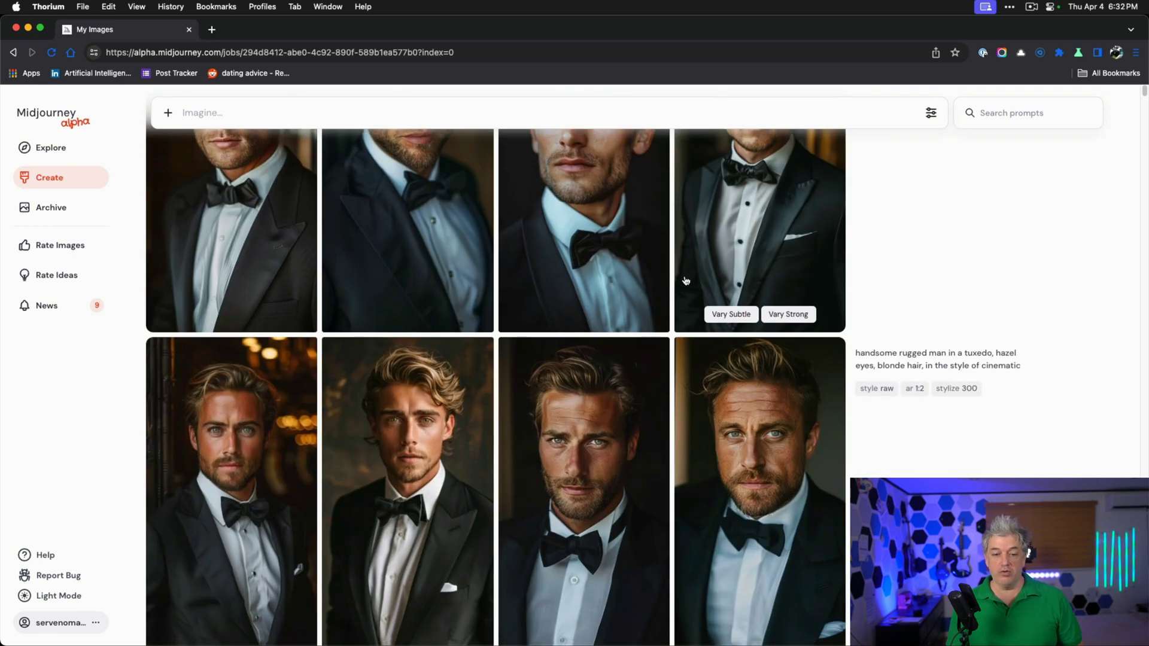
scroll(686, 280, down, 5)
drag(917, 354, 1064, 364)
key(super+c)
- Paste the black-dress prompt into Imagine, revise it for the Irish woman, and start adding a repeat 3 parameter
click(286, 111)
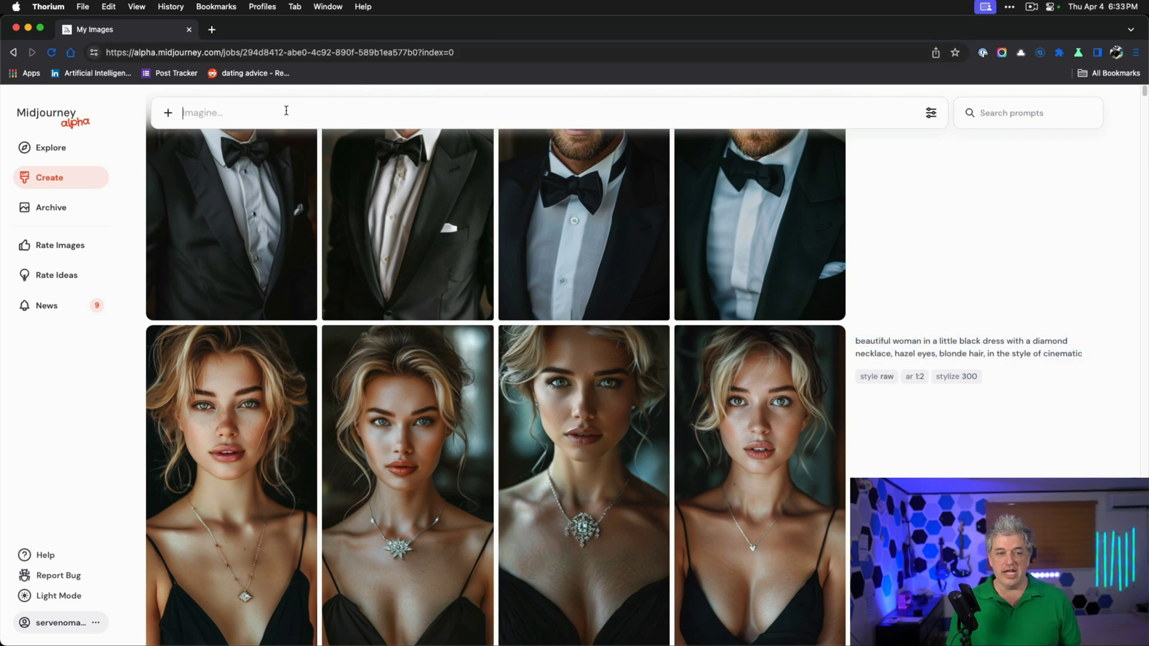
key(super+v)
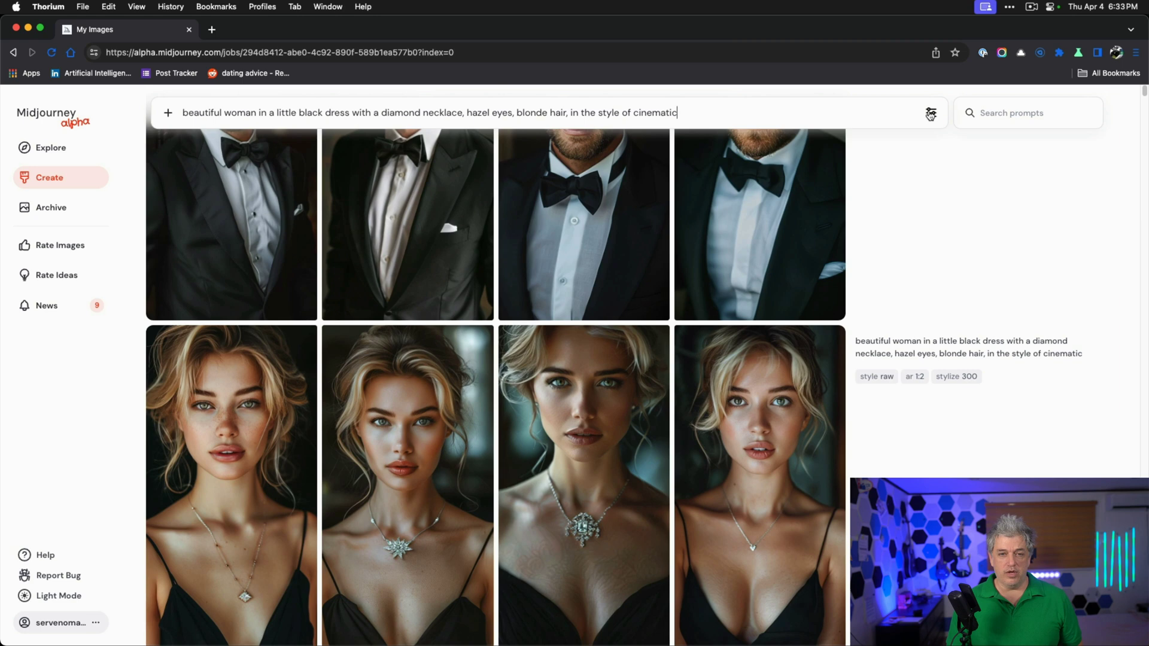
click(930, 113)
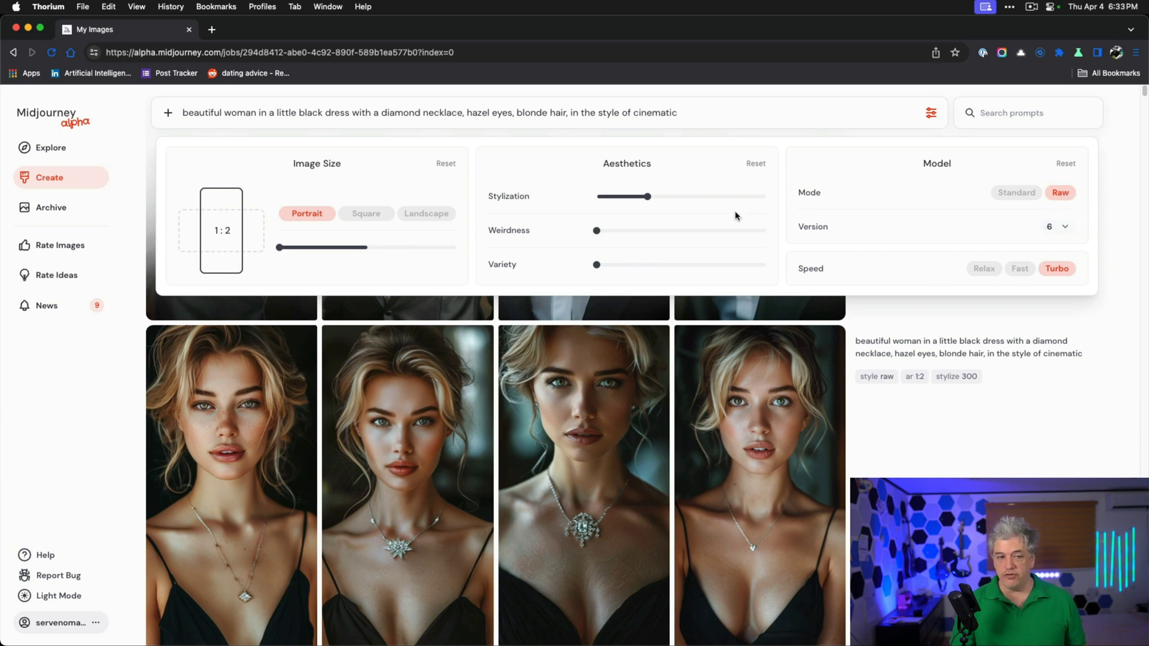
mouse_move(643, 201)
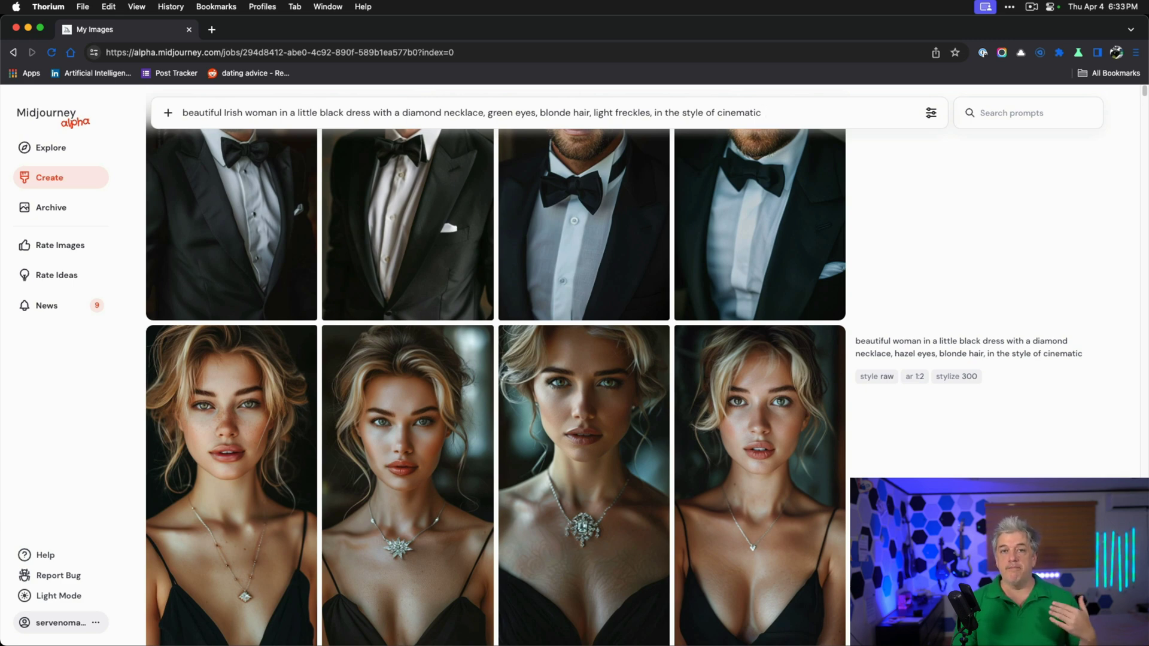
text(--)
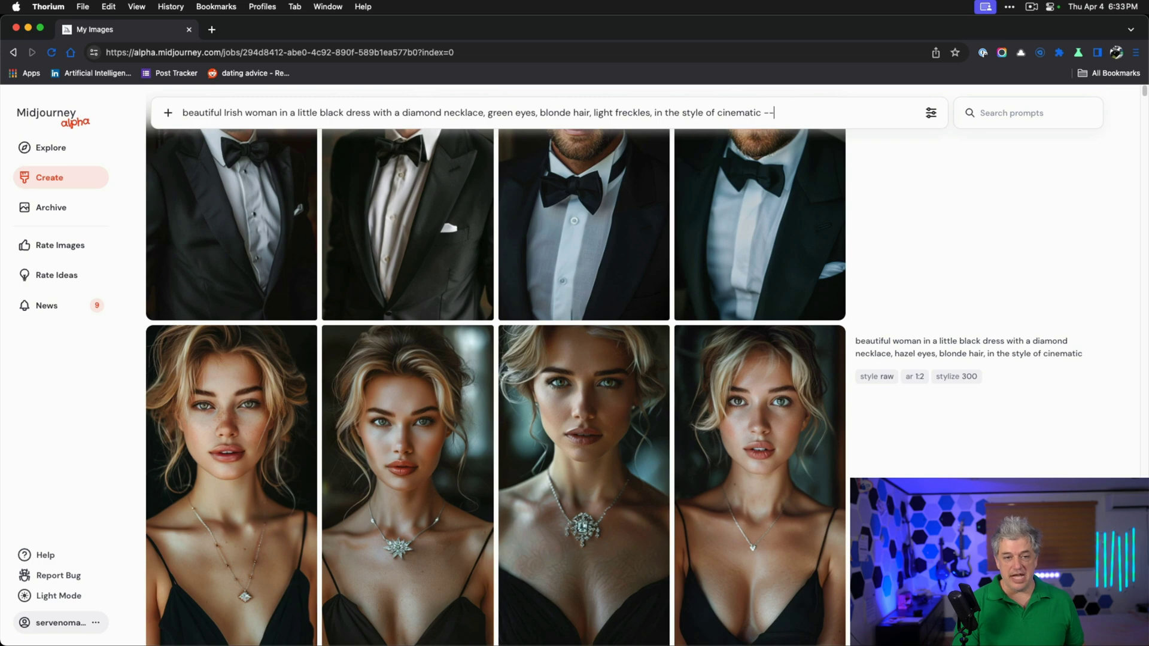
text(ree)
text(eat 3)
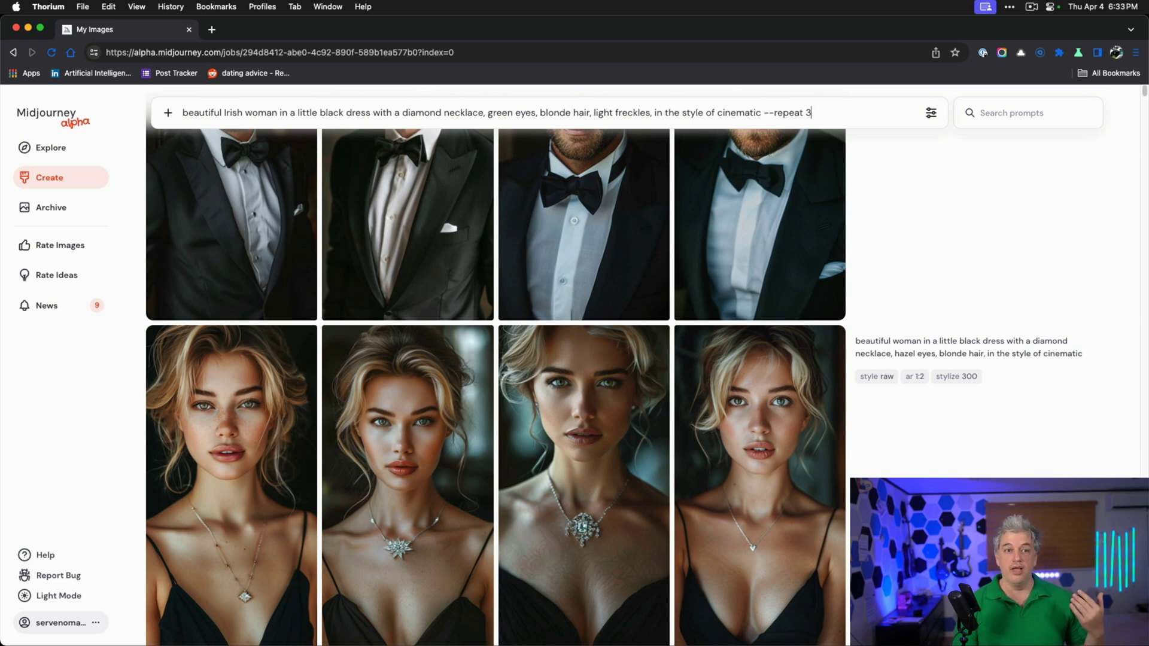
- Submit the Irish woman prompt and copy its text from the feed
key(Return)
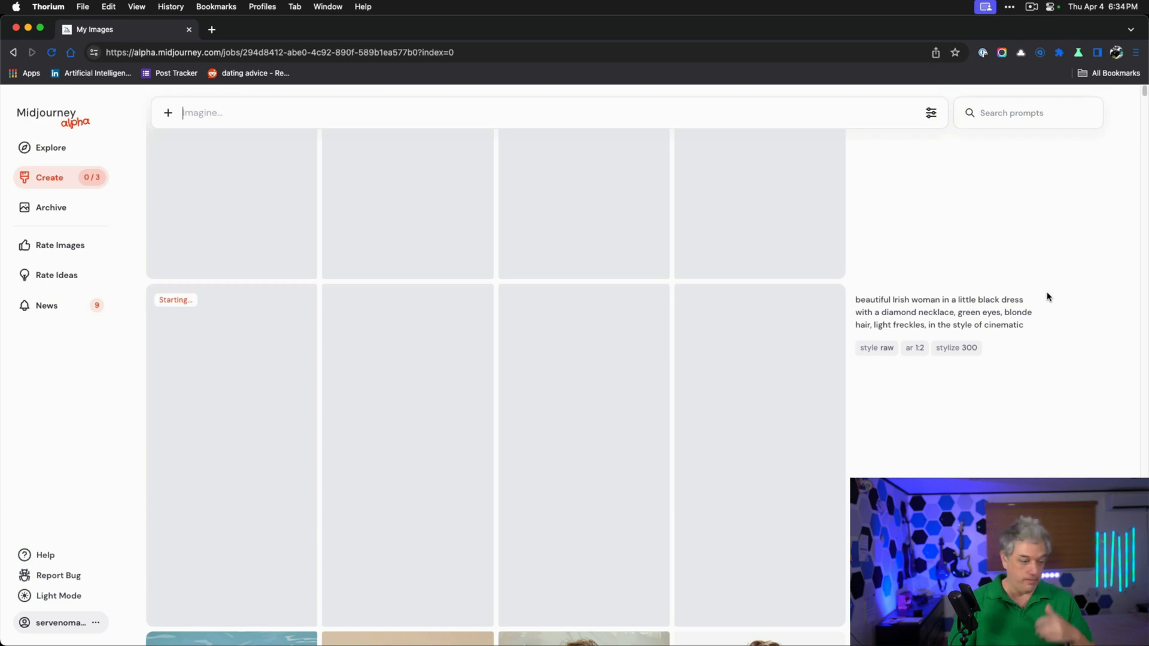
scroll(898, 369, up, 3)
scroll(897, 364, up, 5)
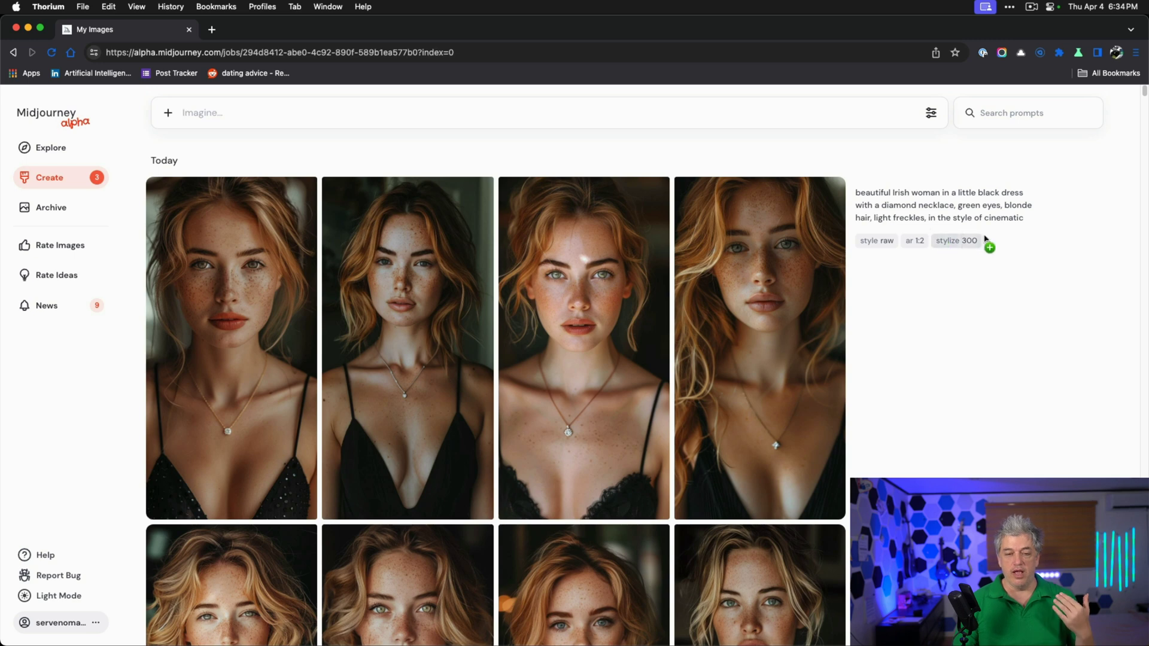
drag(1025, 219, 855, 197)
key(super+c)
- Paste the prompt, insert 'red hair,' before green eyes, append '--repeat 3' and submit
click(405, 117)
key(super+v)
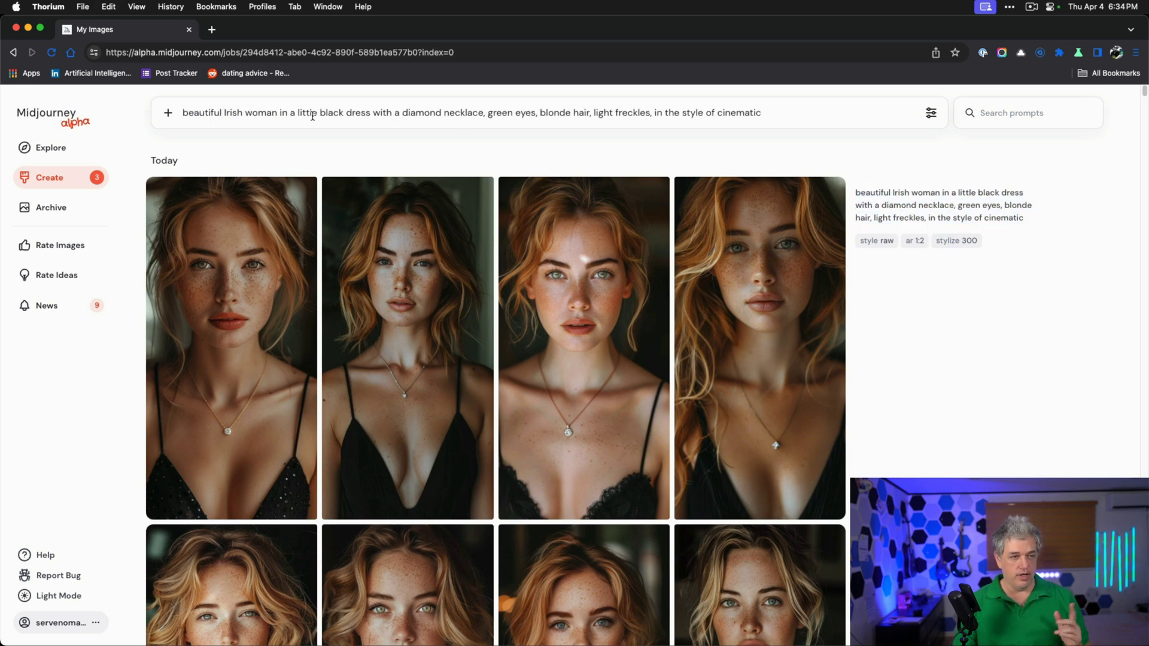
click(489, 113)
text(red hair,)
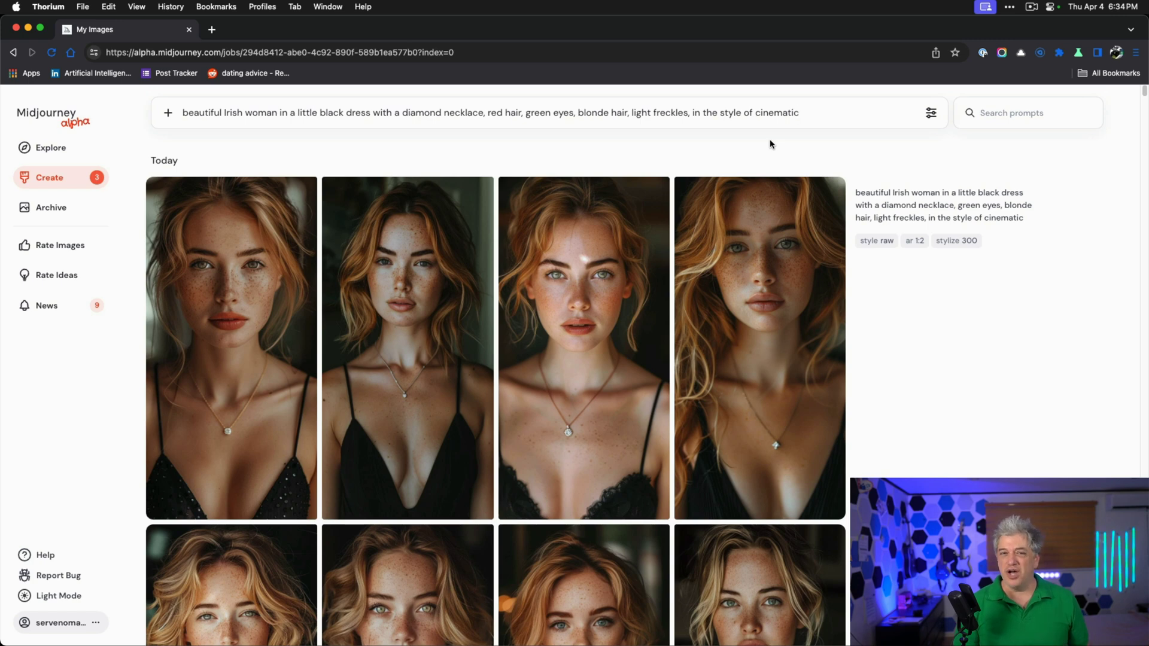
text(--r)
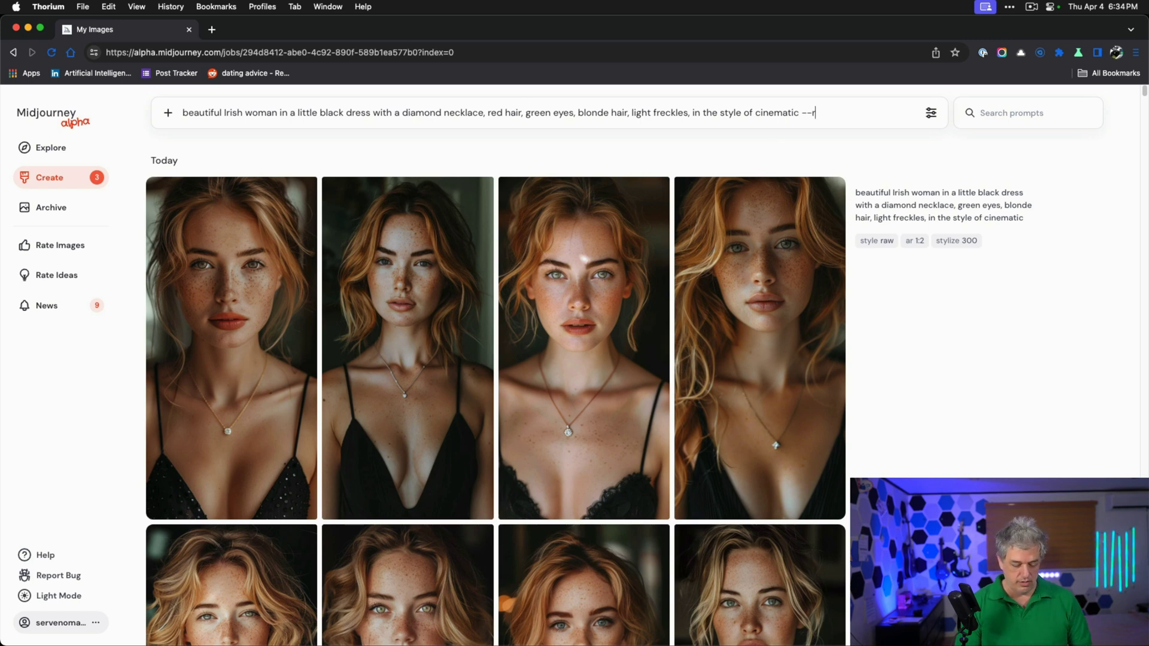
text(epe)
key(BackSpace)
key(BackSpace)
text(epeat 3)
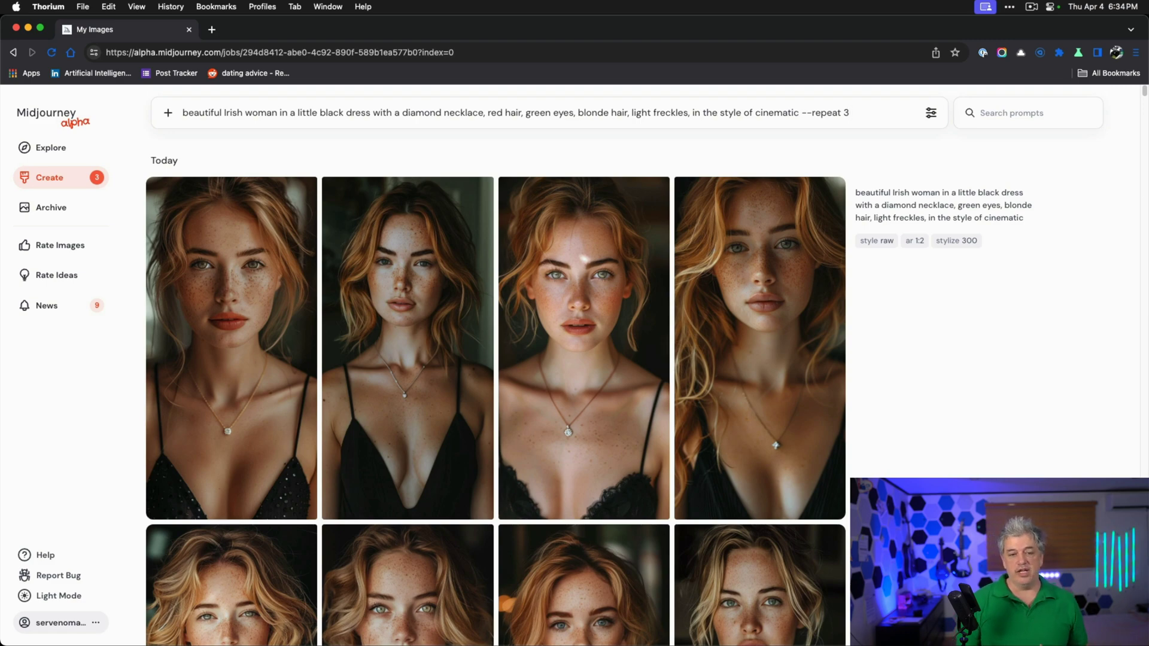
mouse_move(763, 303)
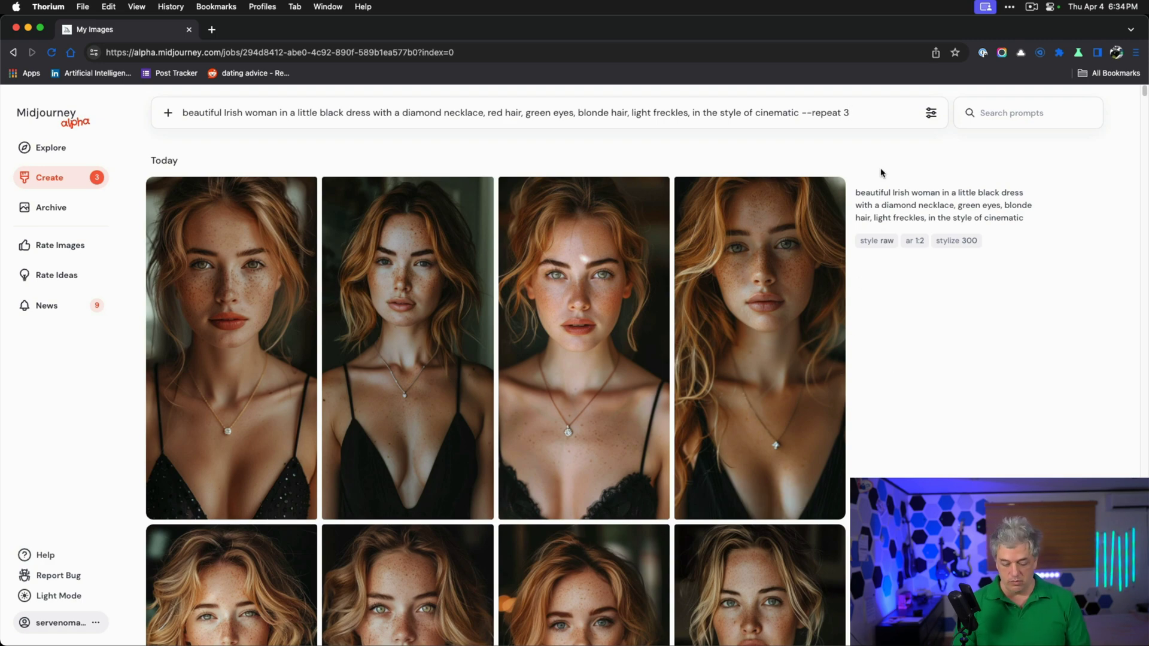
key(Return)
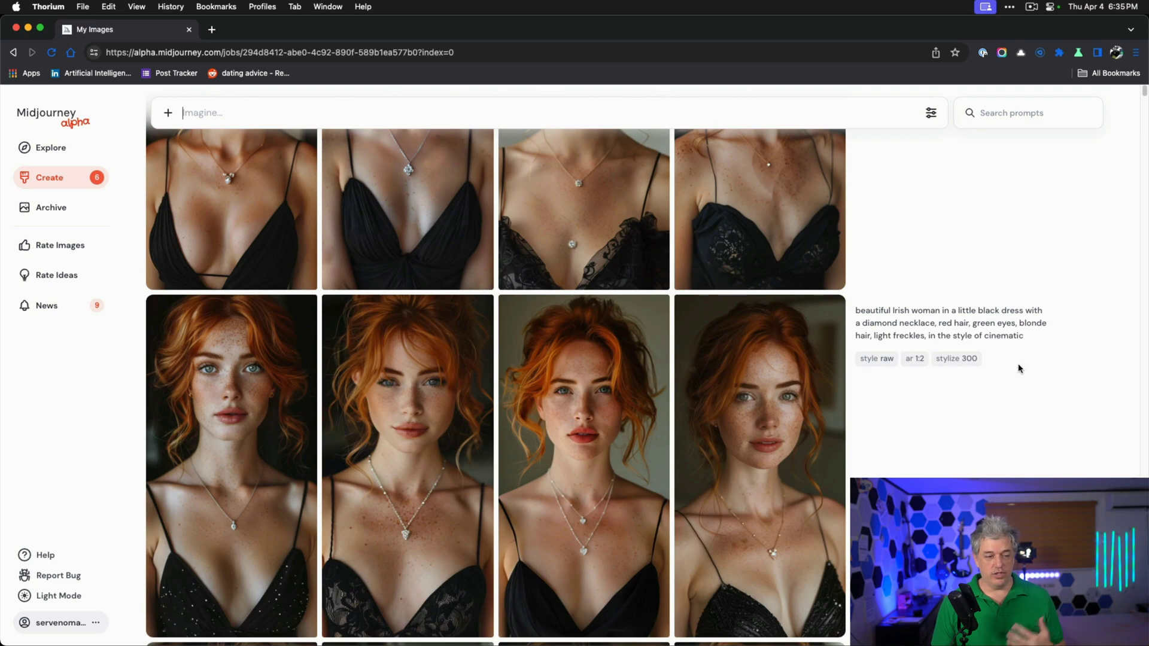
scroll(1018, 366, down, 1)
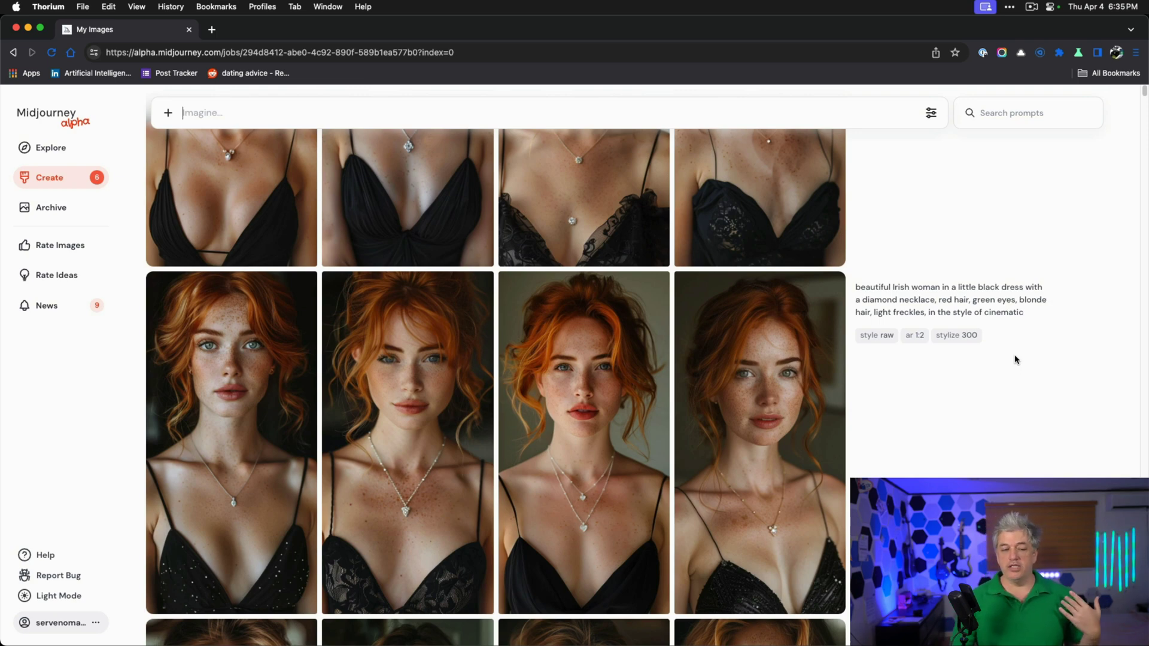
scroll(1034, 399, up, 3)
scroll(1035, 401, down, 5)
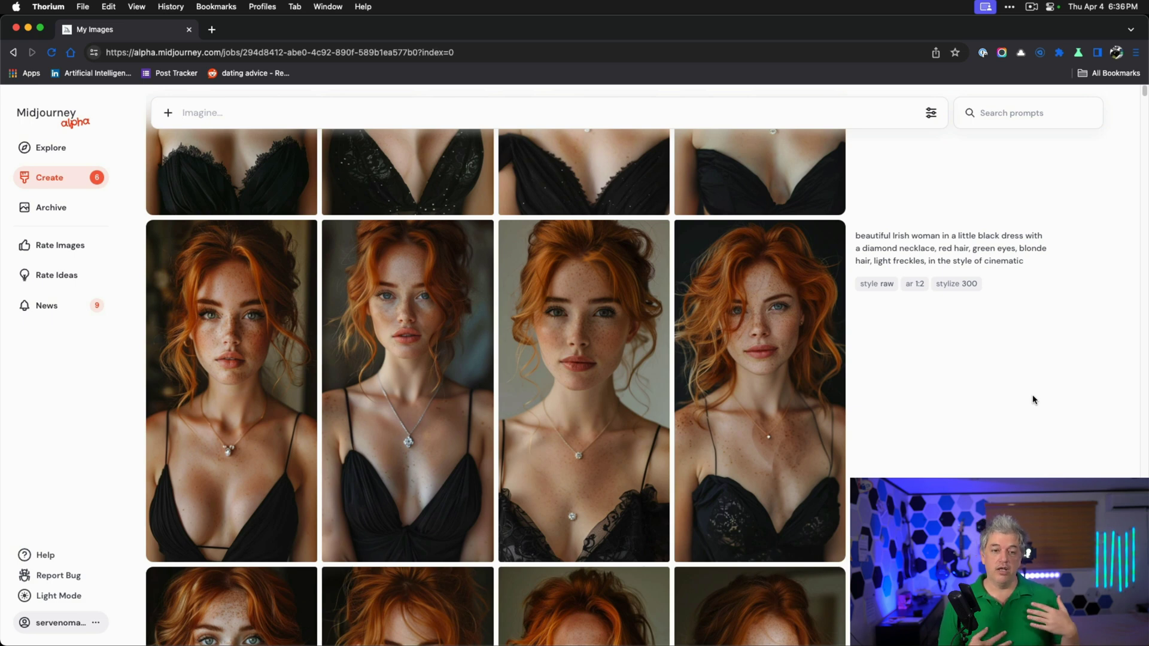
scroll(1032, 399, up, 5)
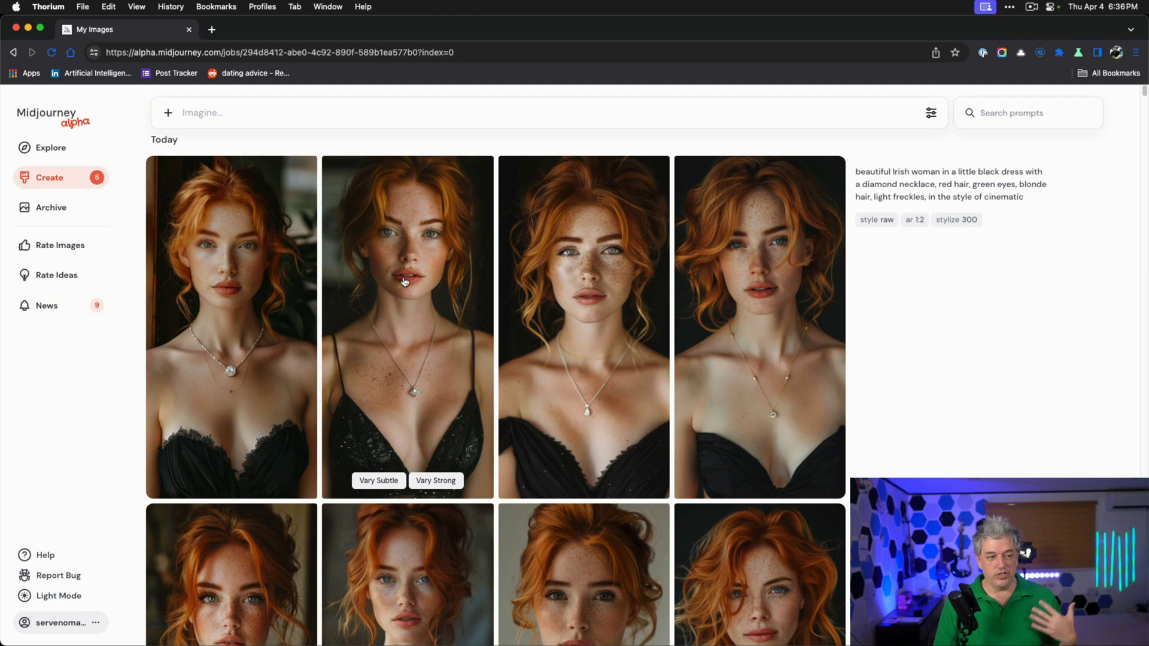
scroll(411, 294, down, 3)
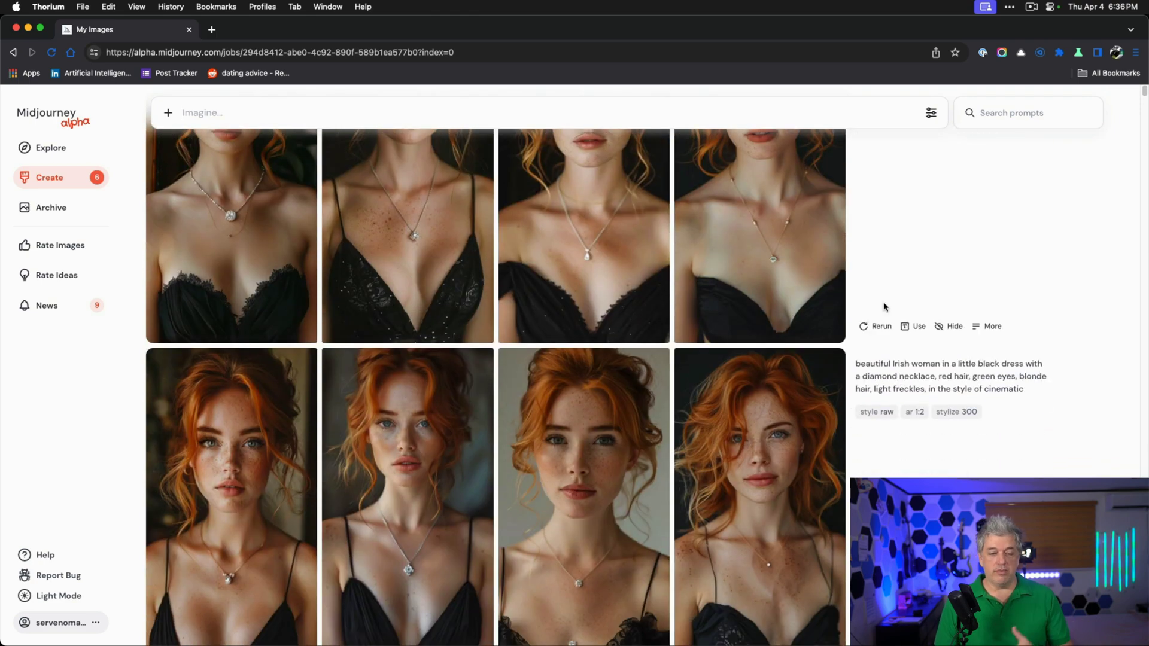
scroll(870, 259, up, 3)
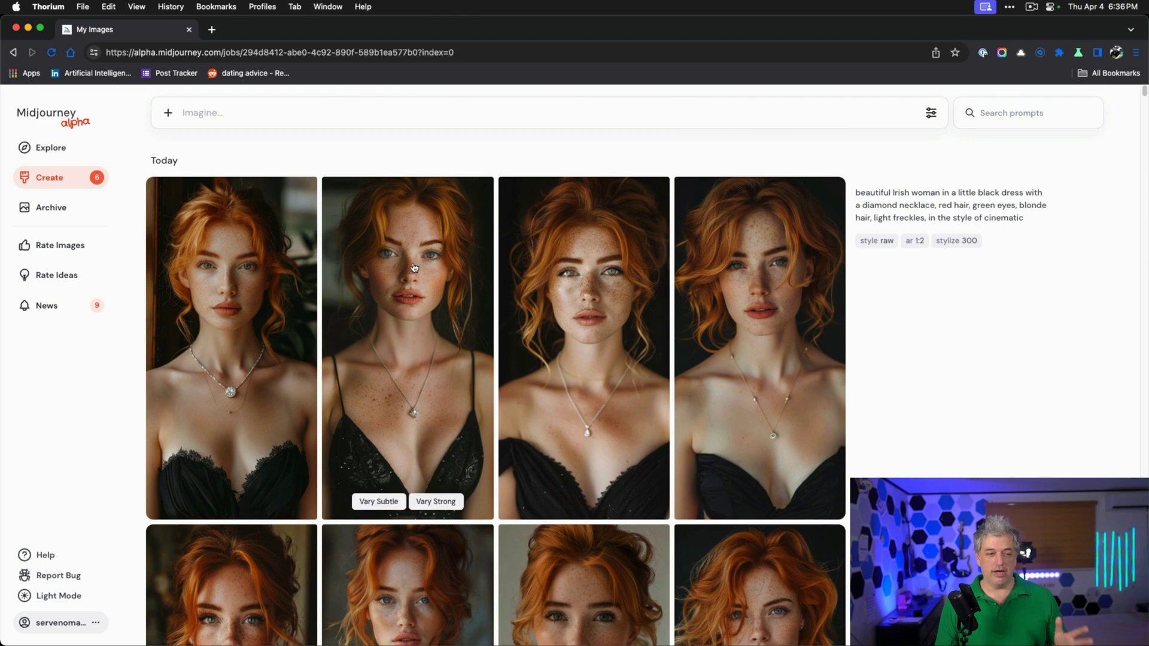
- Attach the second black-dress portrait to the new prompt as a character reference
drag(413, 269, 184, 160)
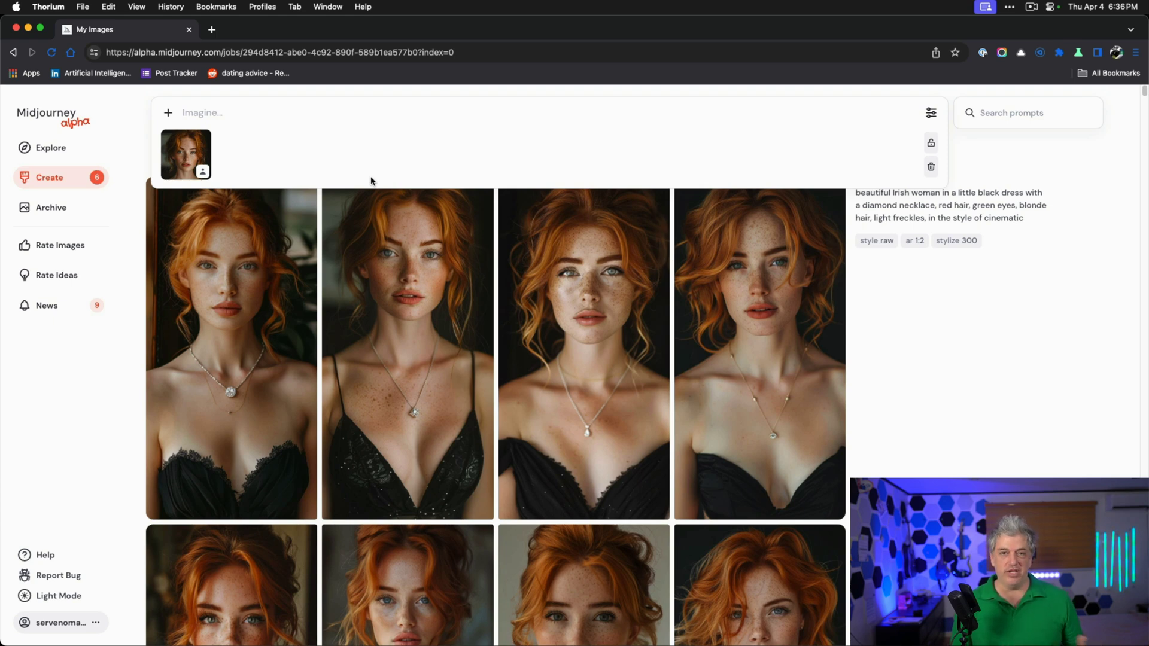
- Write 'woman flying a world war 2 plane --cw 0' alongside the attached portrait
click(218, 115)
text(woman flying a )
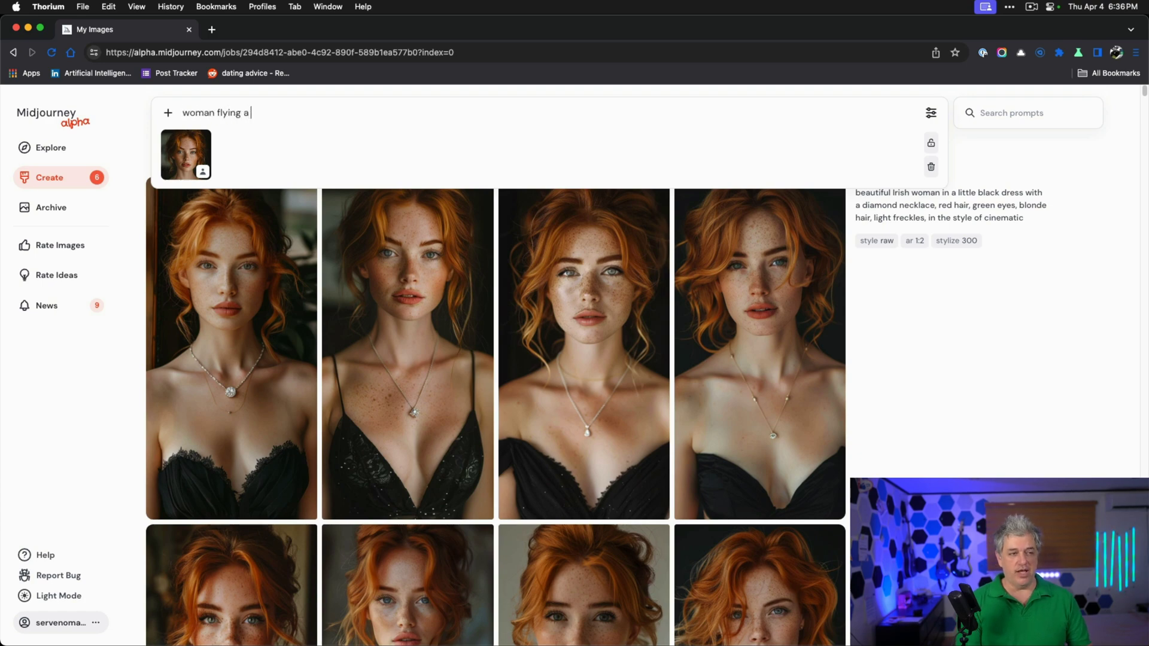
text(world war)
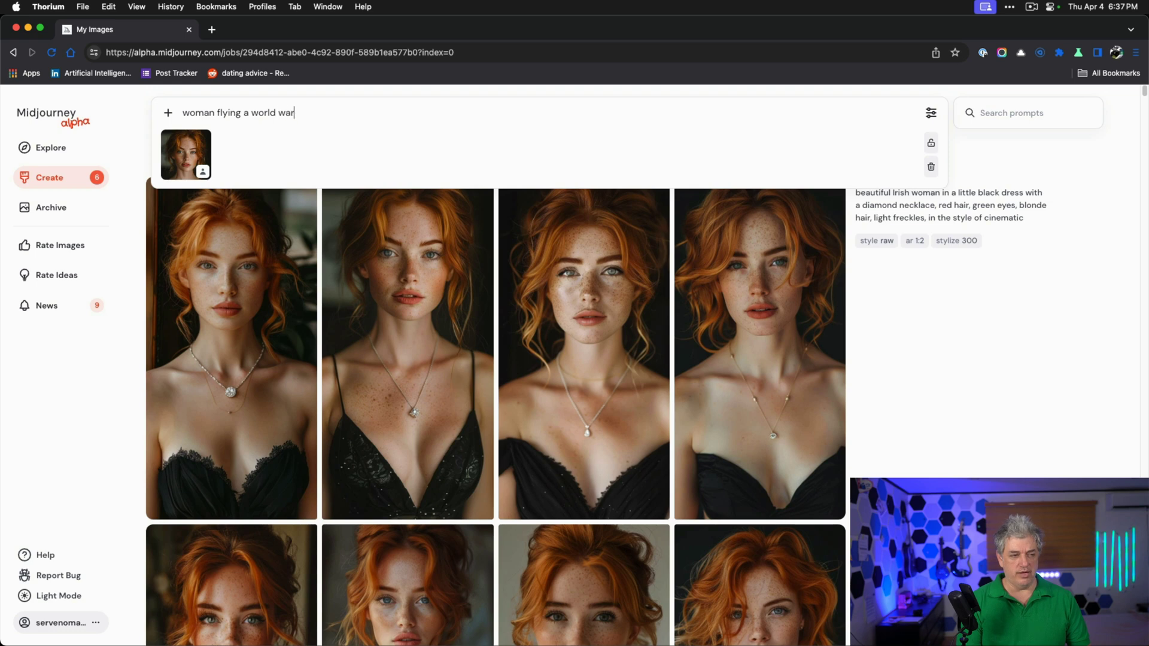
text( 2 plane)
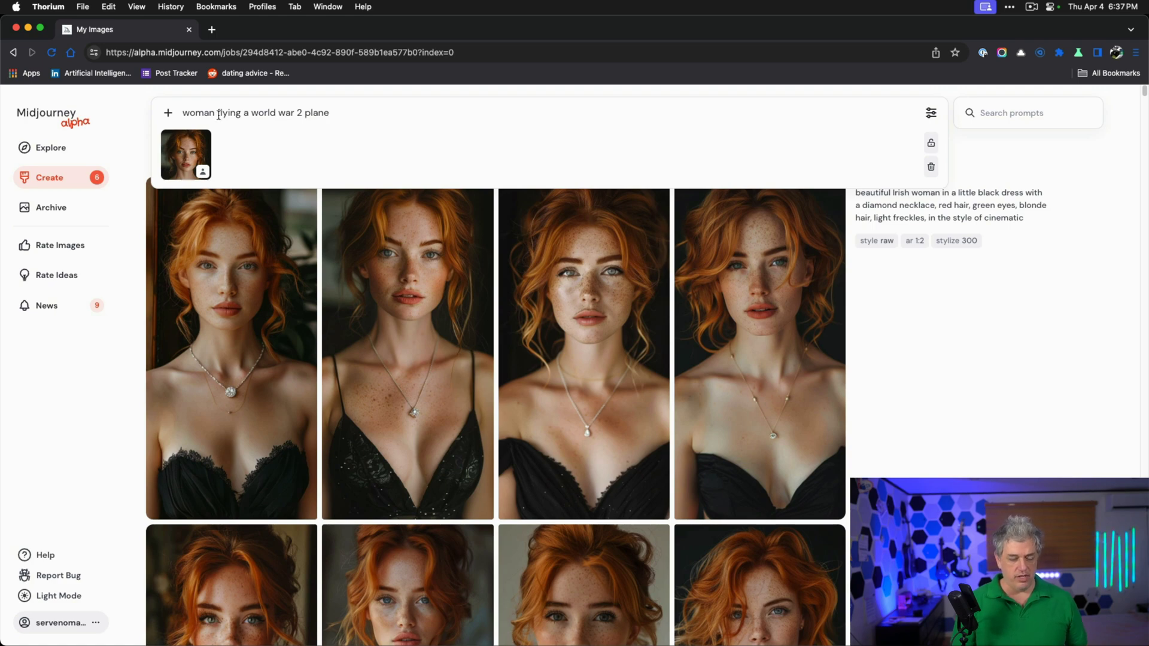
text(--)
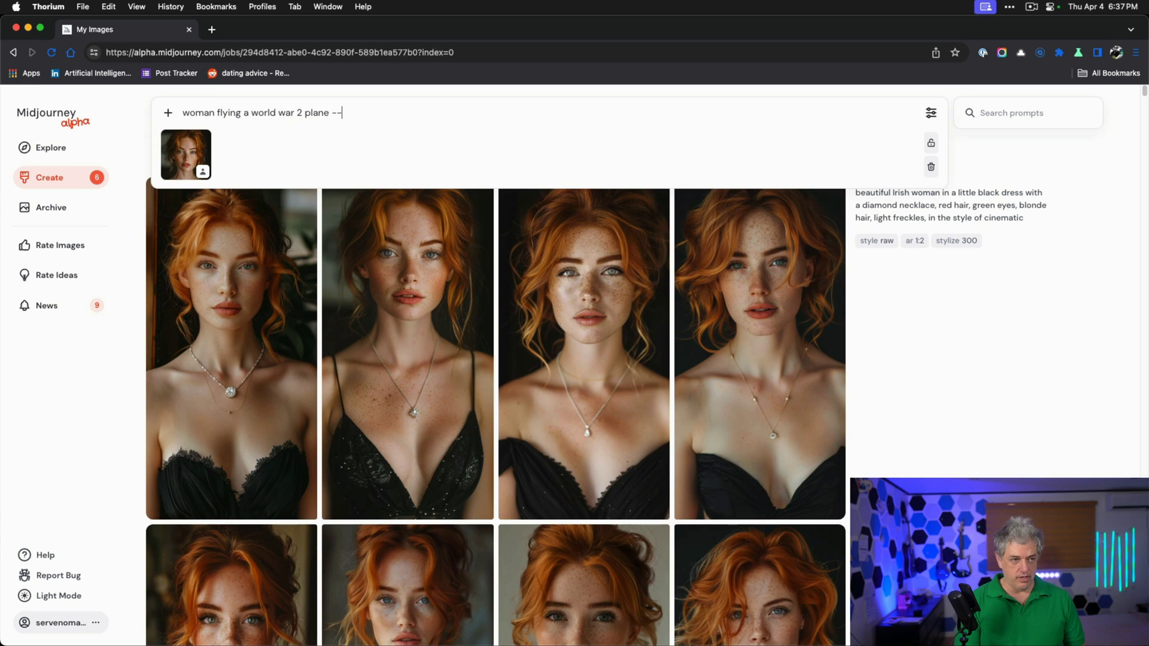
text(cw 0)
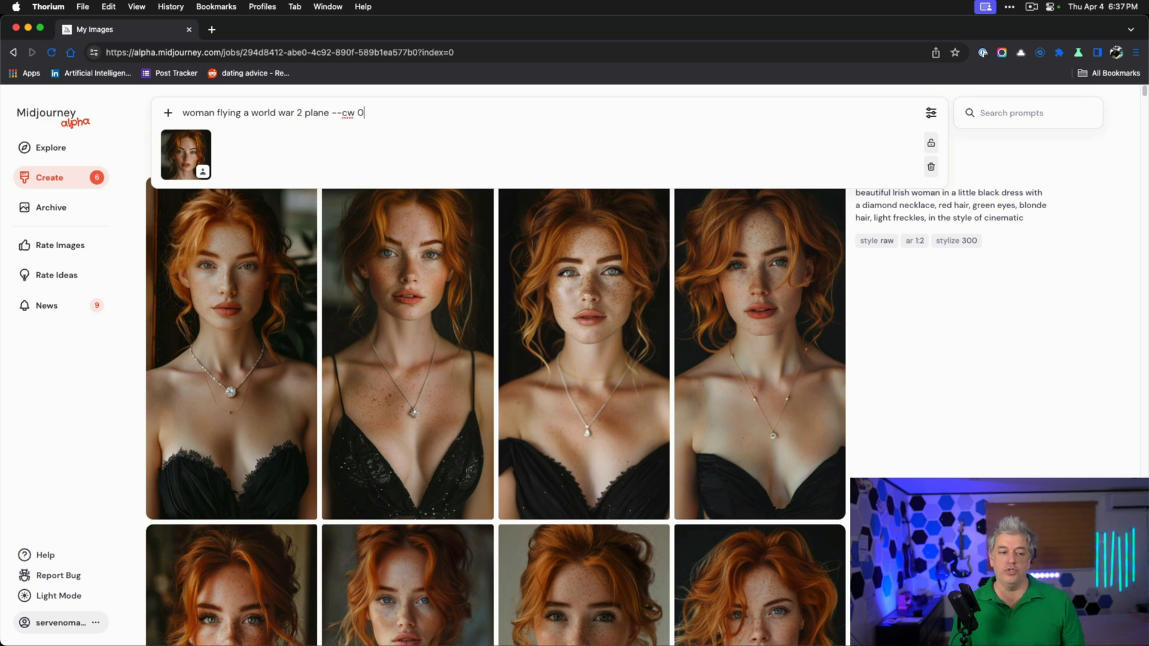
- Submit the WWII plane prompt to generate the pilot images
key(Return)
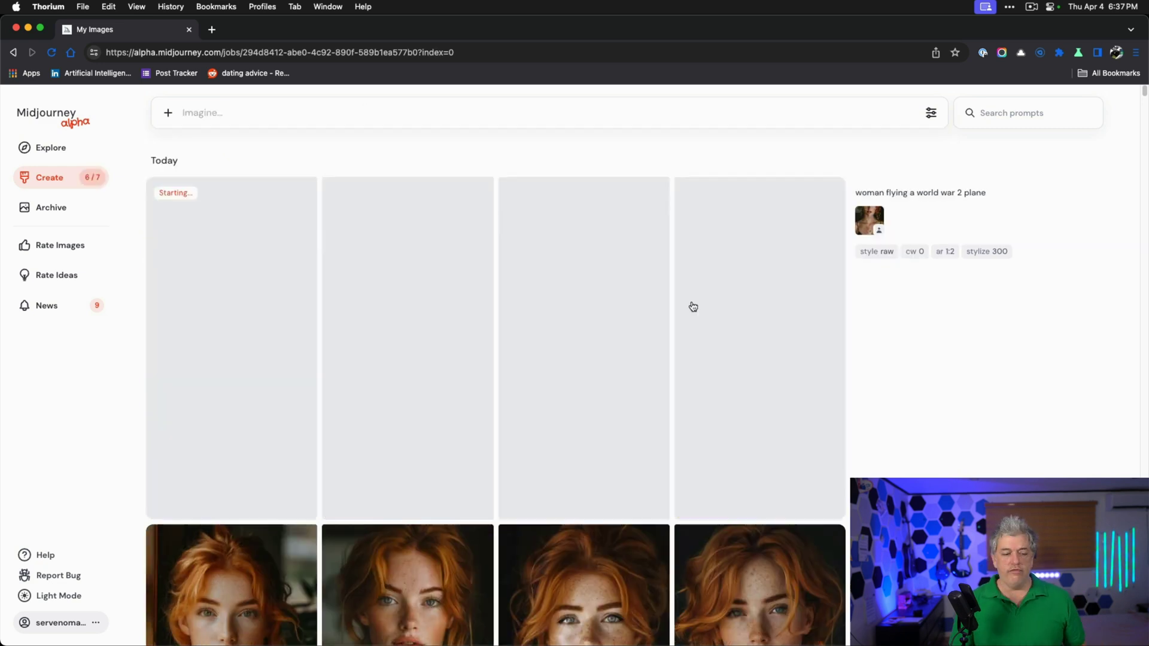
scroll(479, 389, down, 5)
scroll(457, 432, up, 5)
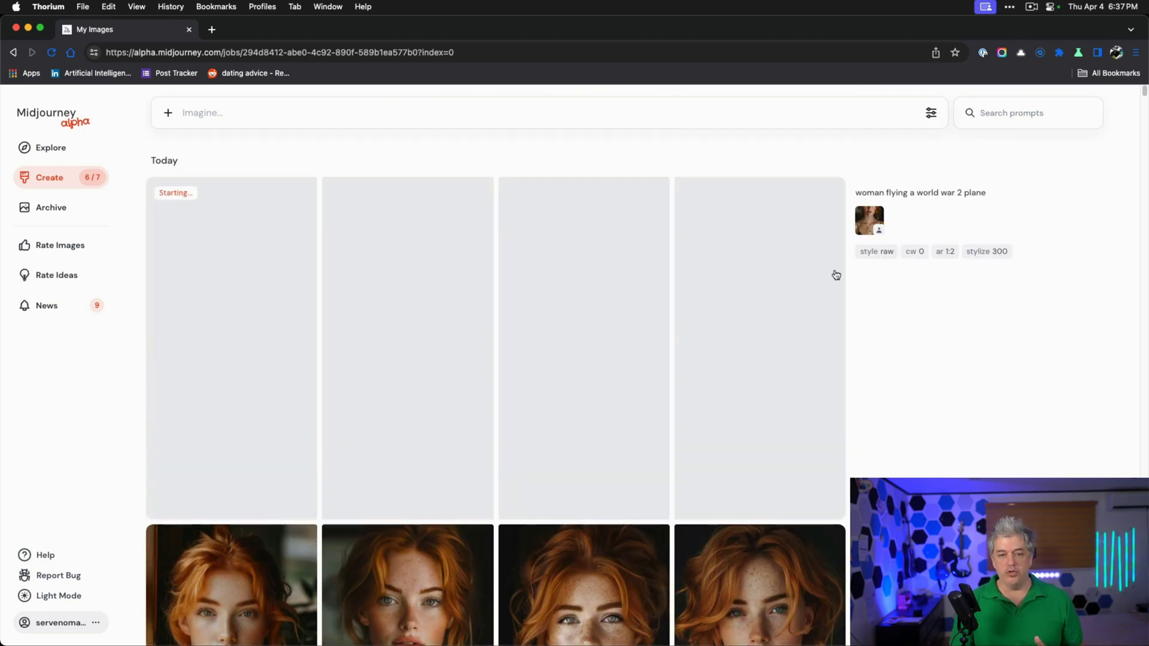
- Reuse the reference portrait as a character reference and submit 'woman in a 1920s dress'
drag(871, 220, 180, 155)
click(187, 173)
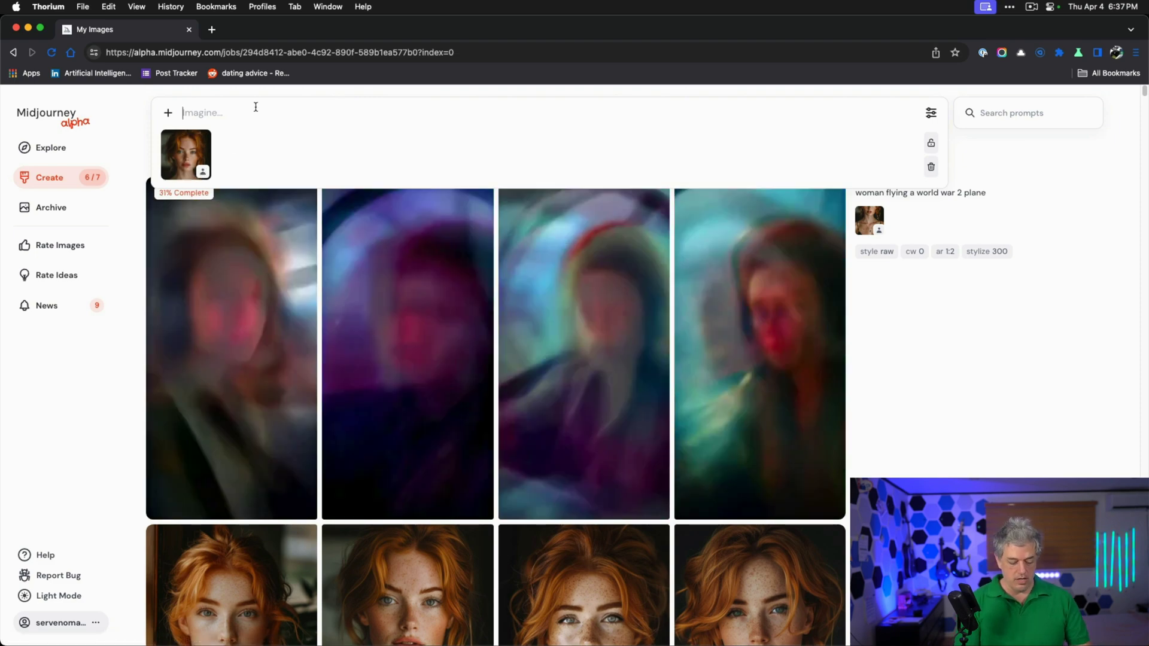
click(256, 107)
text(woman in a 1920s dress)
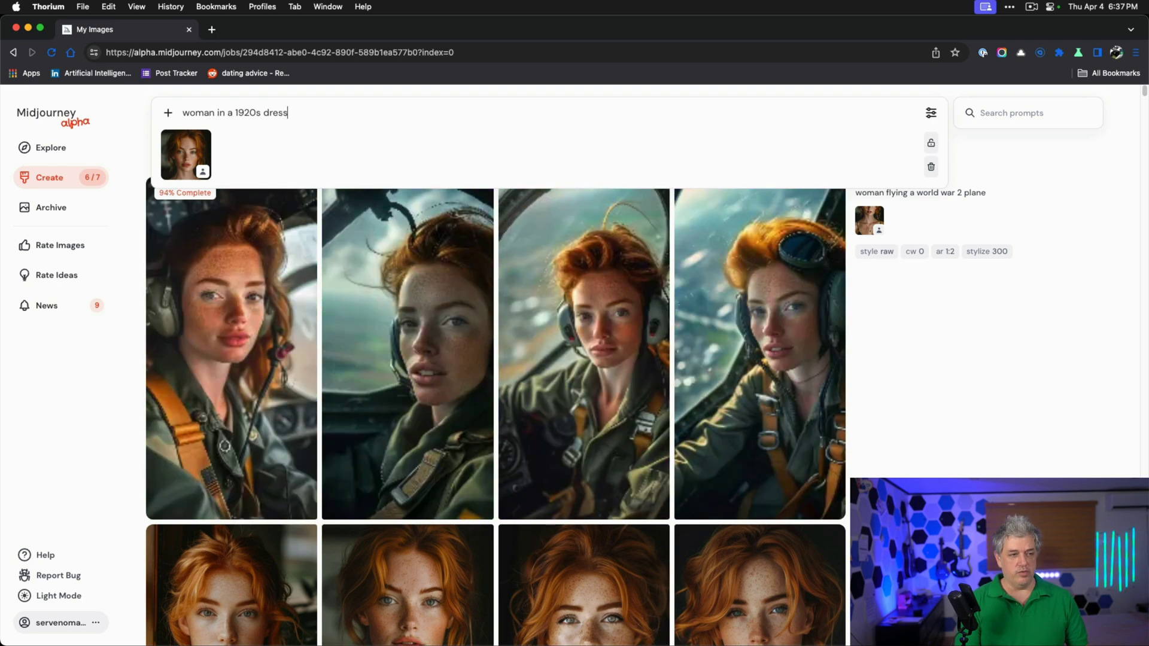
key(Return)
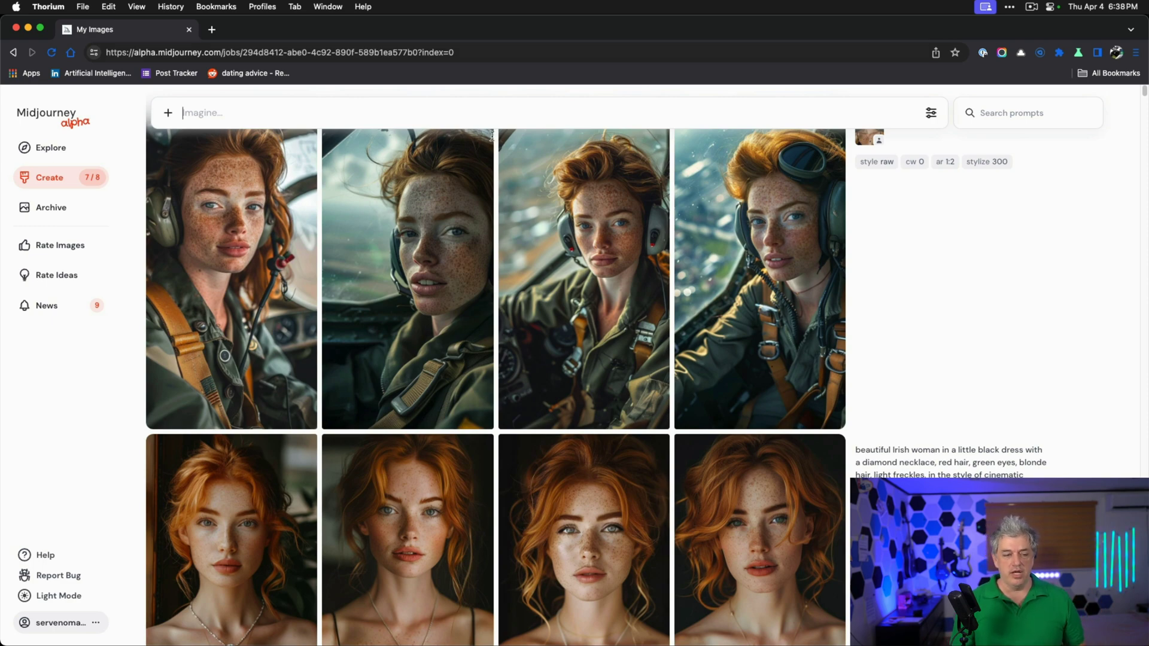
- Scroll through the 1920s-dress results and select the original Irish woman prompt text
scroll(386, 333, down, 3)
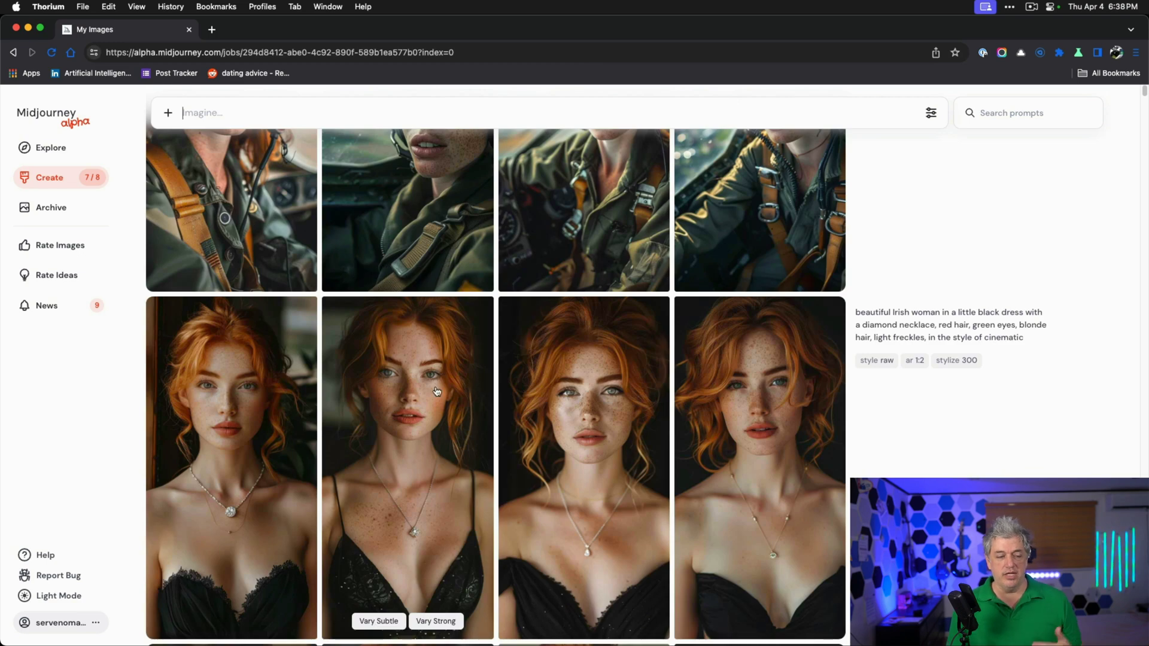
mouse_move(1004, 291)
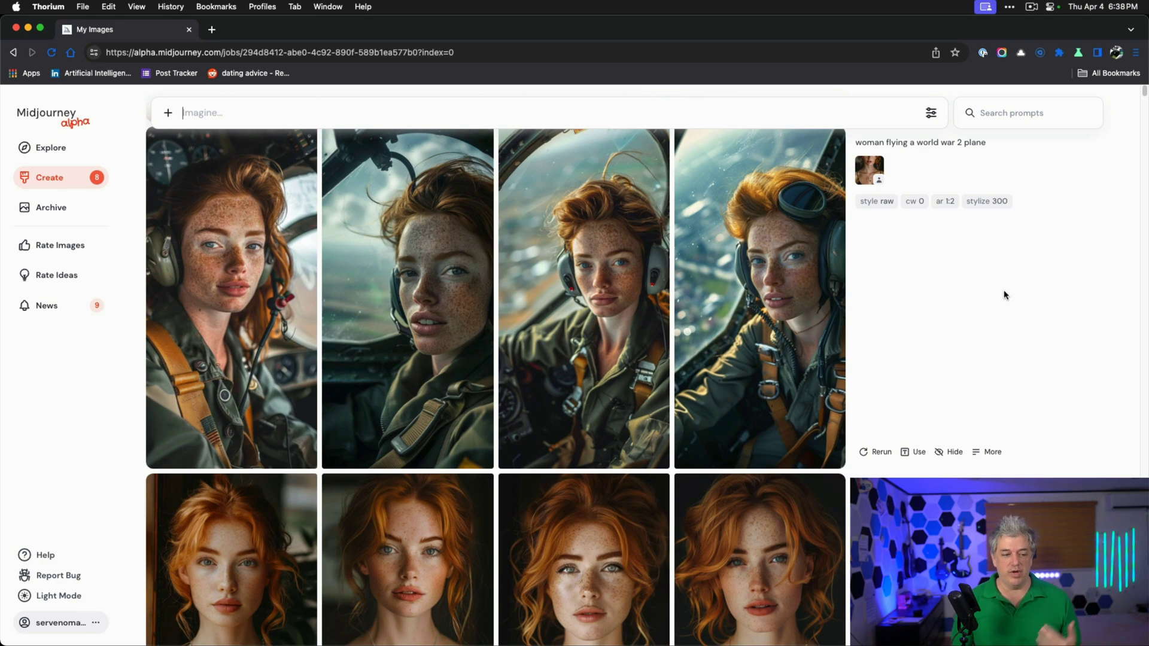
scroll(888, 231, down, 3)
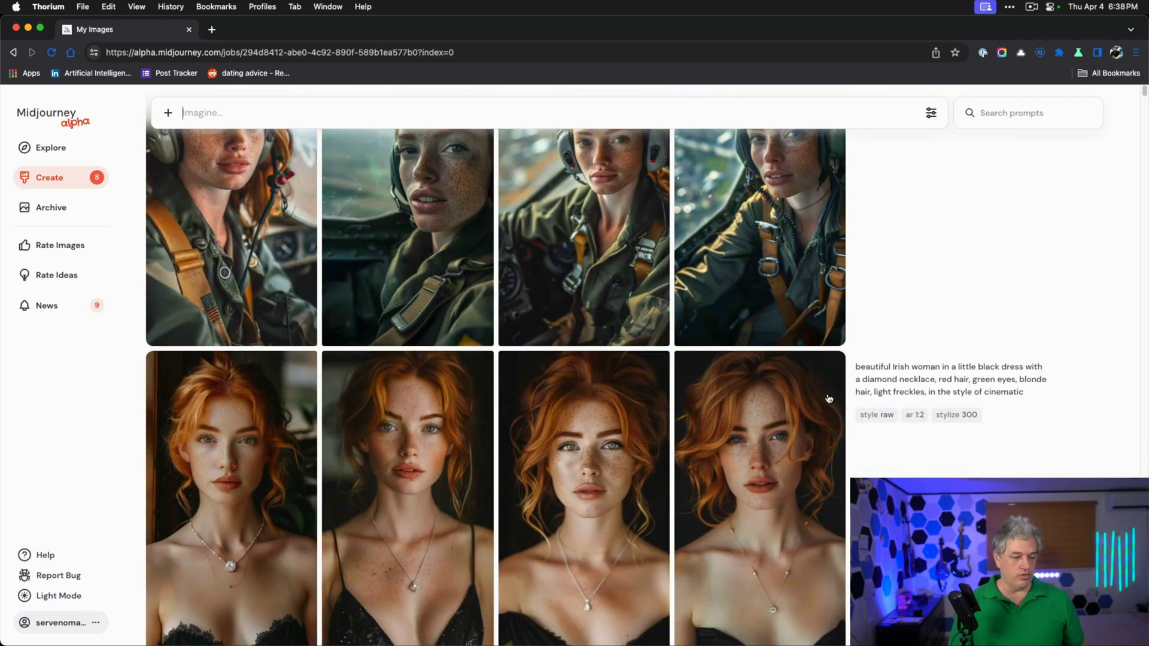
scroll(832, 398, down, 3)
scroll(926, 394, down, 2)
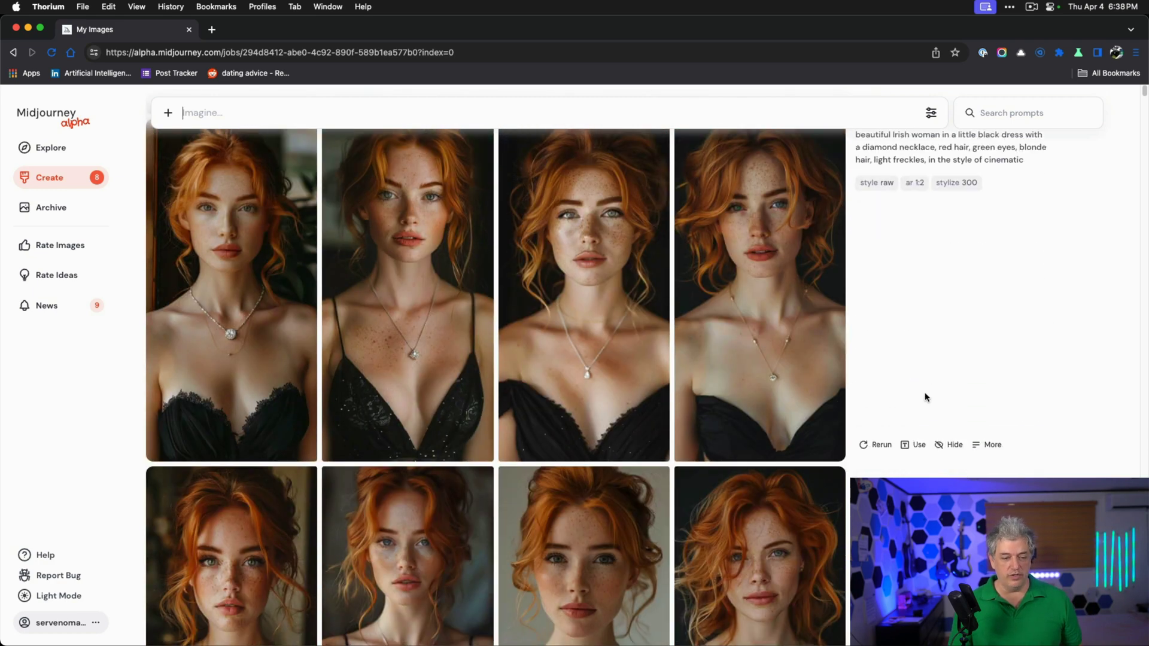
scroll(925, 395, down, 3)
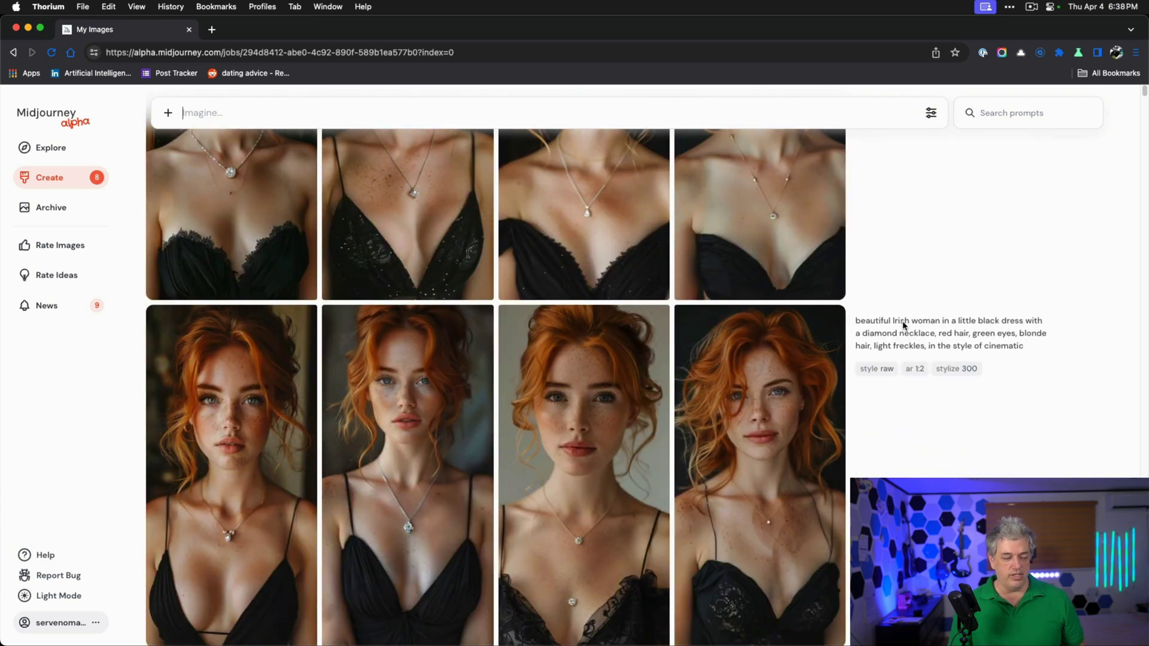
scroll(584, 371, down, 10)
scroll(1018, 300, up, 1)
scroll(1021, 305, up, 1)
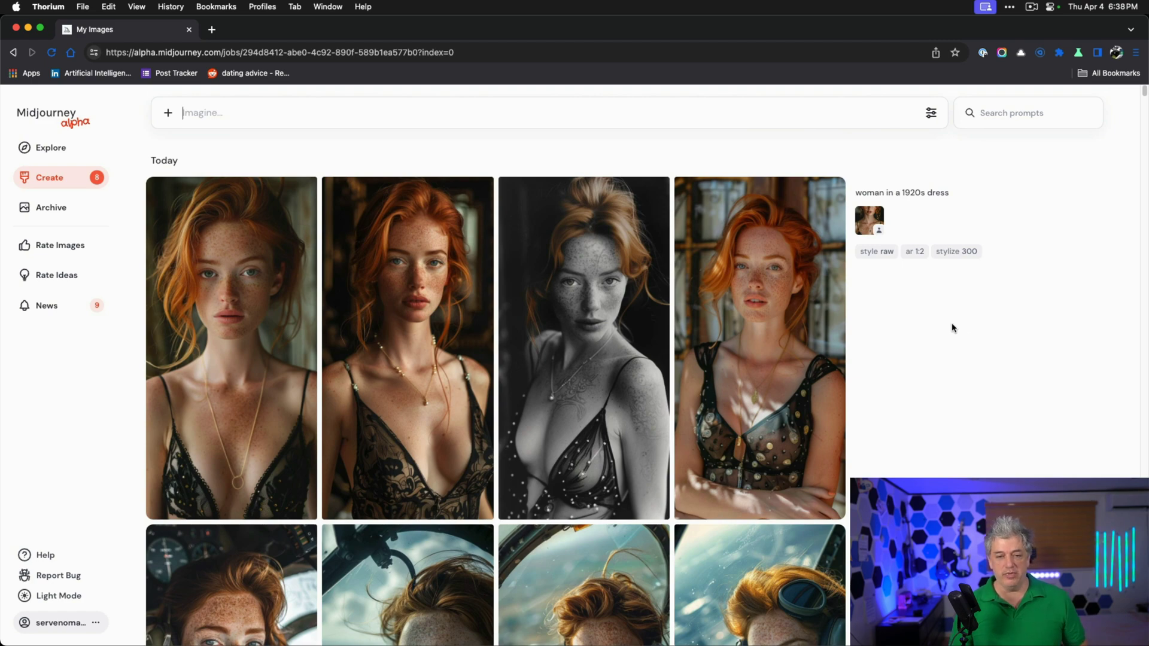
scroll(908, 313, down, 10)
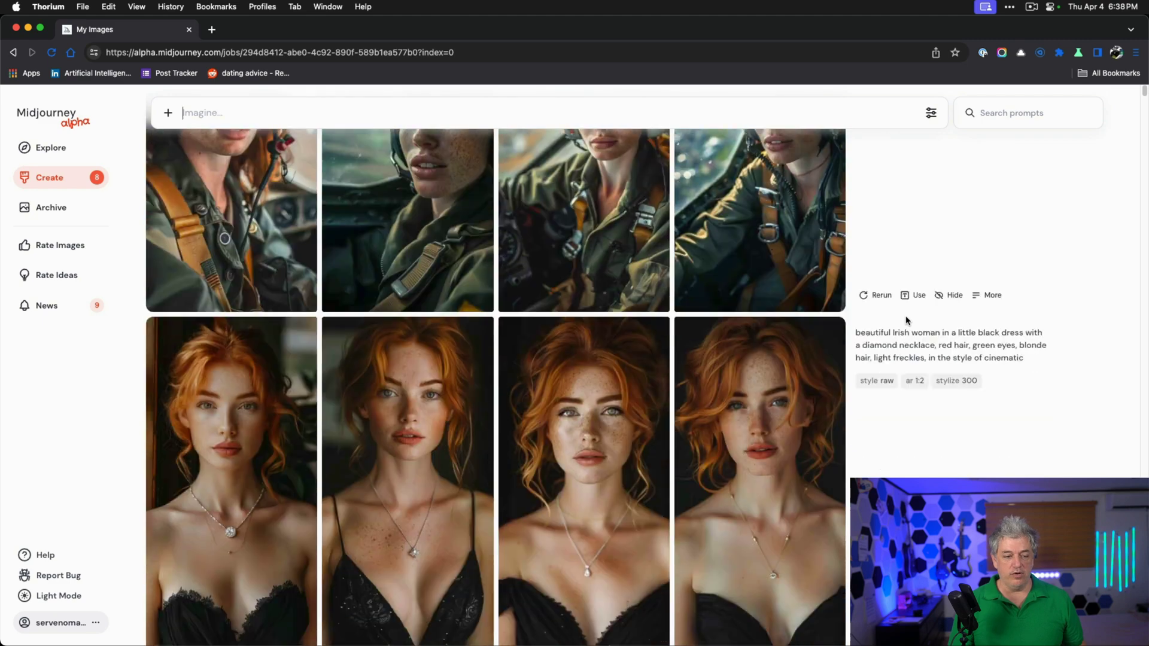
scroll(906, 319, down, 1)
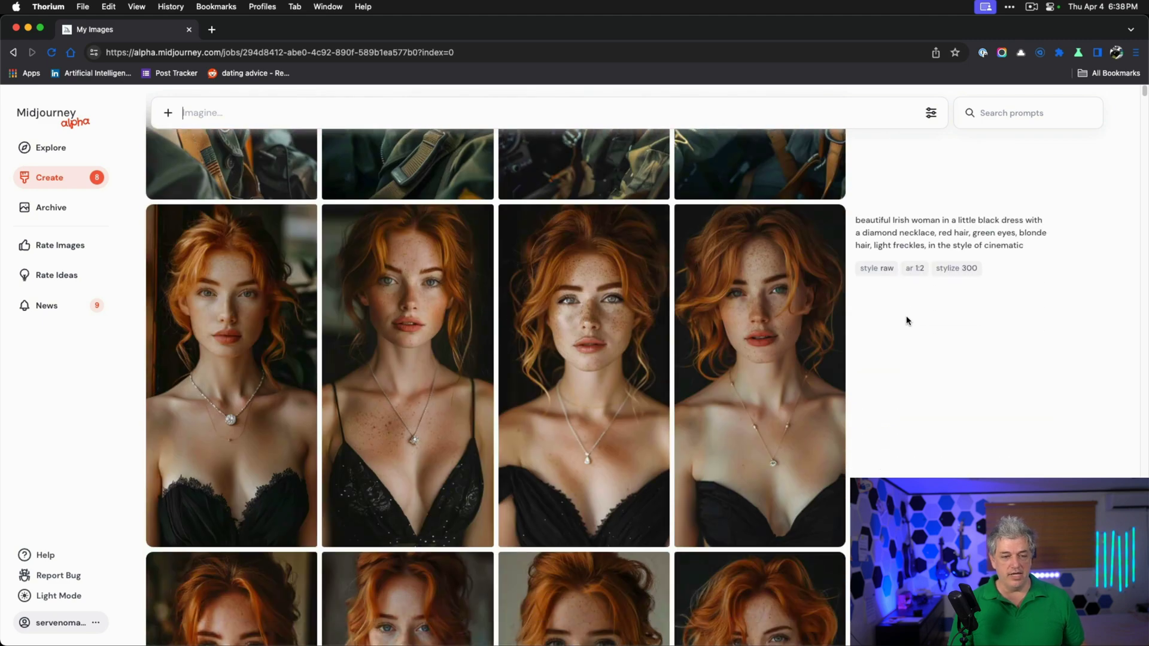
drag(1028, 246, 854, 219)
- Paste the Irish woman prompt into a new prompt and remove 'light freckles'
key(cmd+c)
click(269, 113)
key(cmd+v)
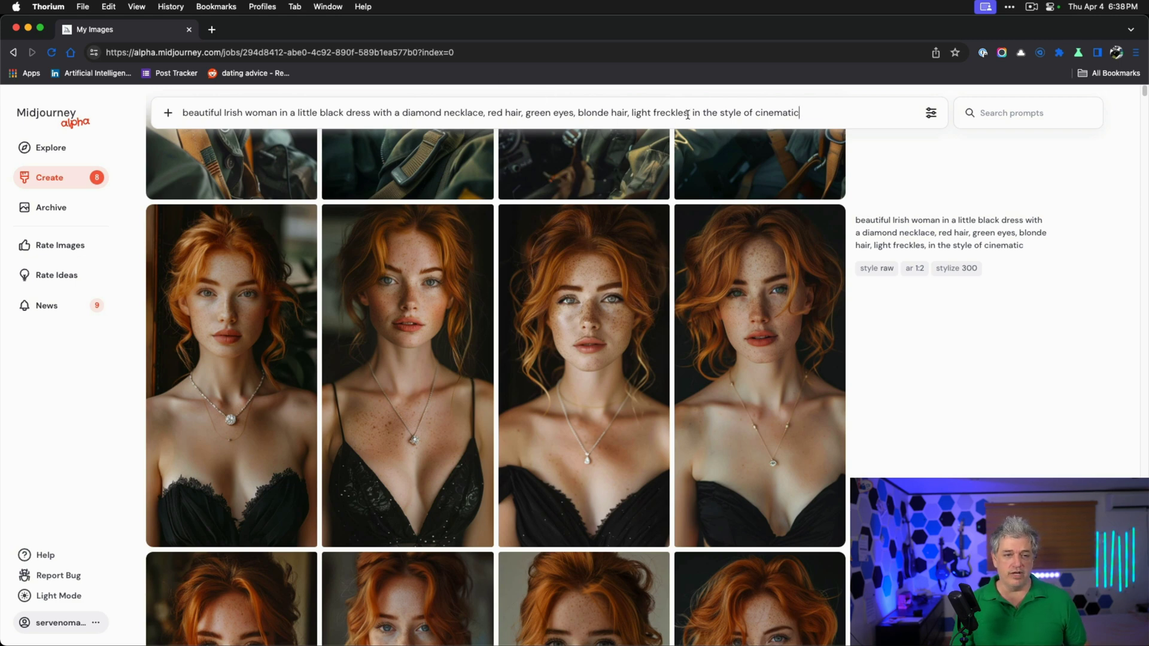
drag(689, 114, 630, 111)
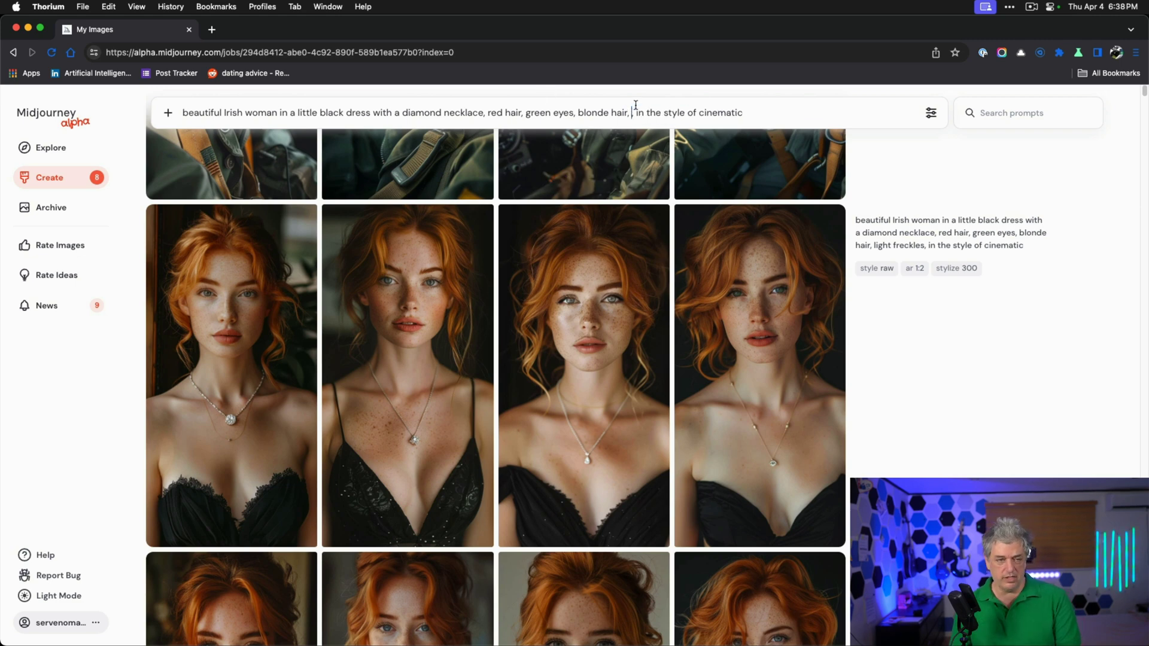
key(BackSpace)
- Append --repeat 3, delete 'blonde hair', and submit the edited prompt
click(818, 111)
text(--r)
text(e)
key(BackSpace)
text(repeat 3)
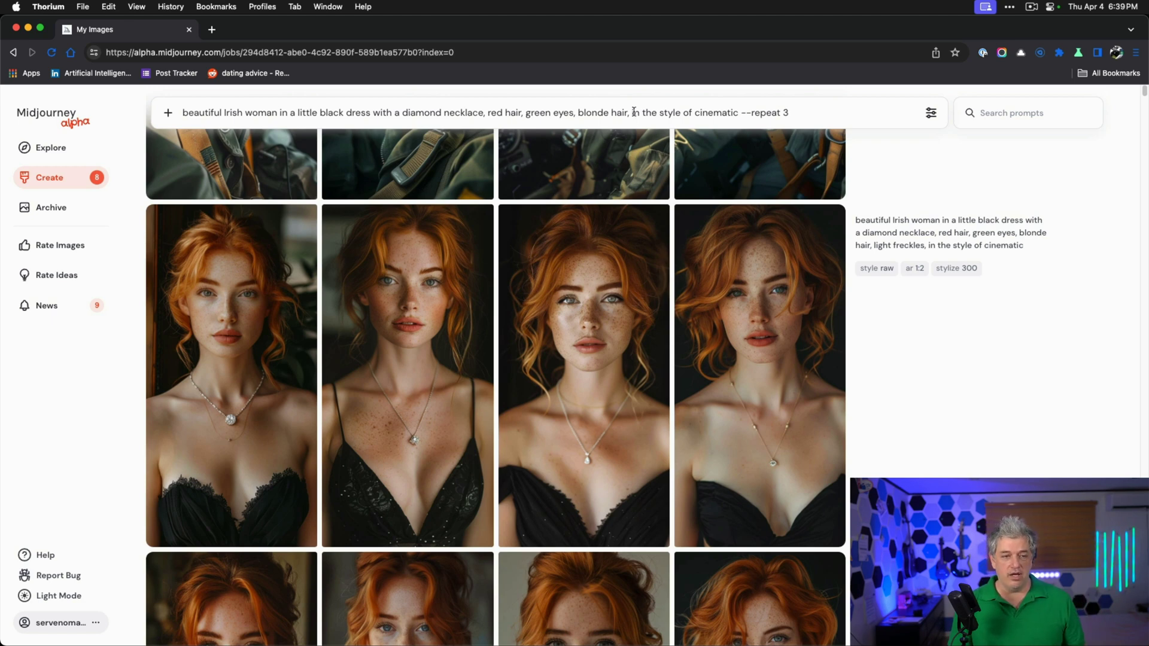
drag(633, 113, 578, 115)
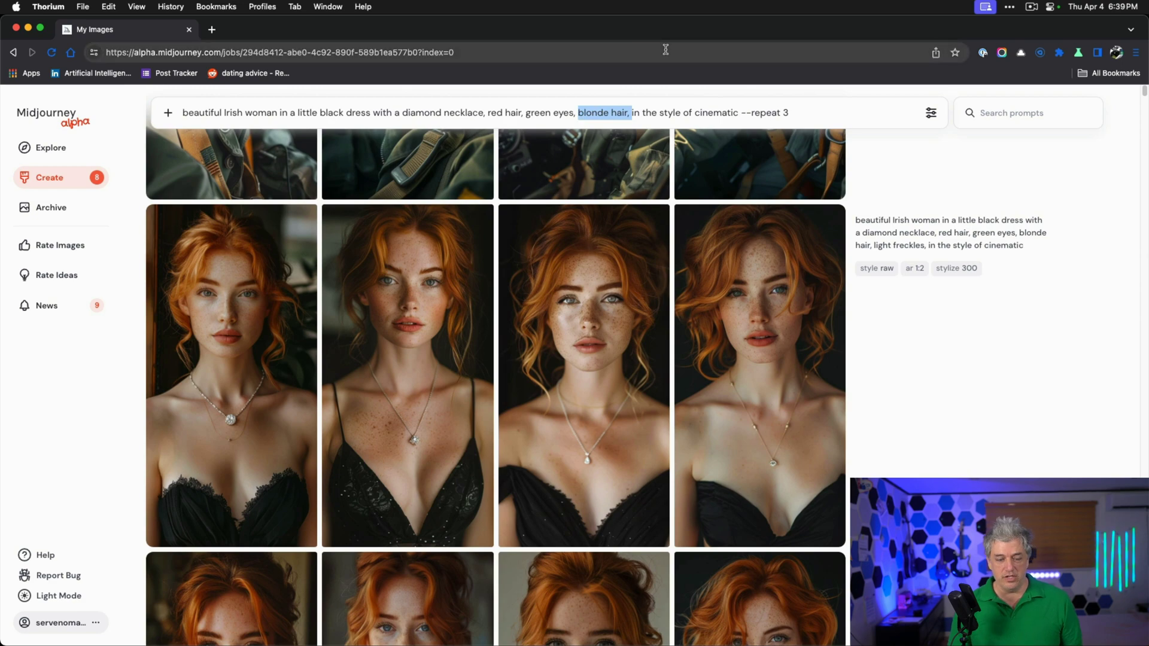
key(BackSpace)
click(832, 106)
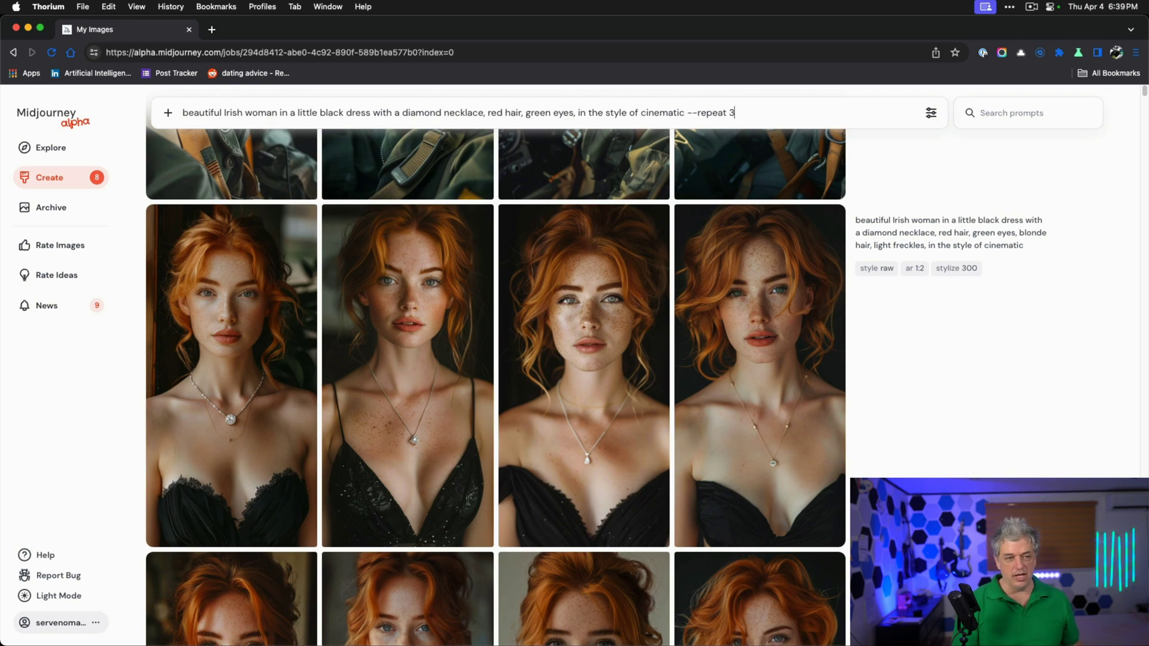
key(Return)
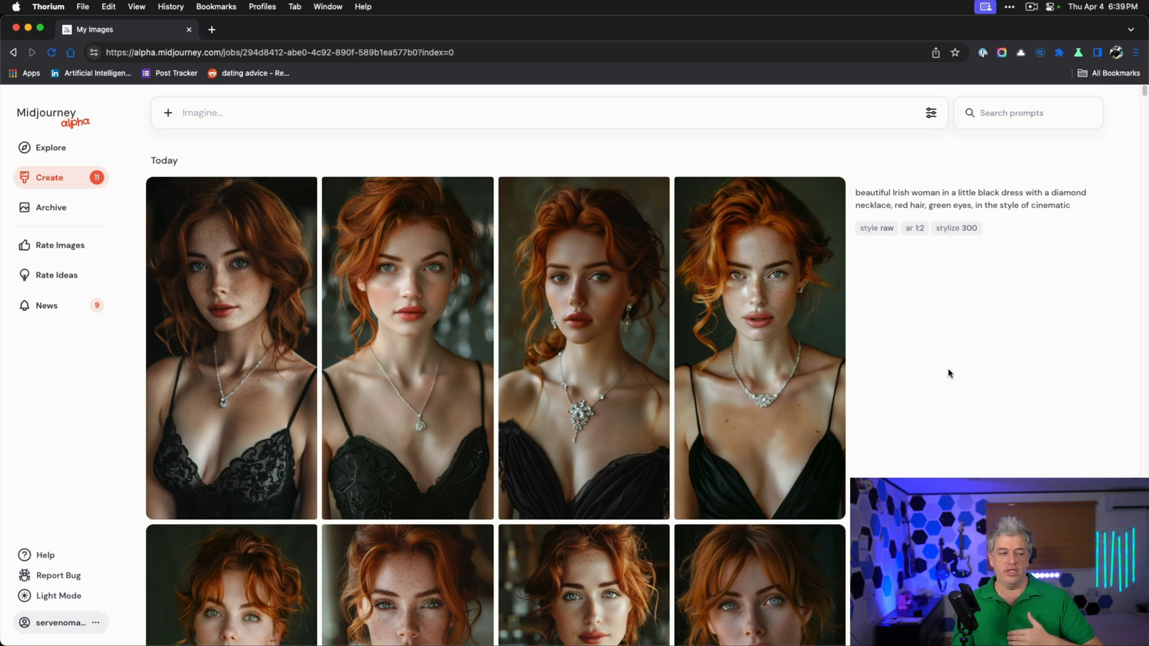
- Attach the first new portrait as reference and copy the 'woman flying a world war 2 plane' prompt
mouse_move(252, 355)
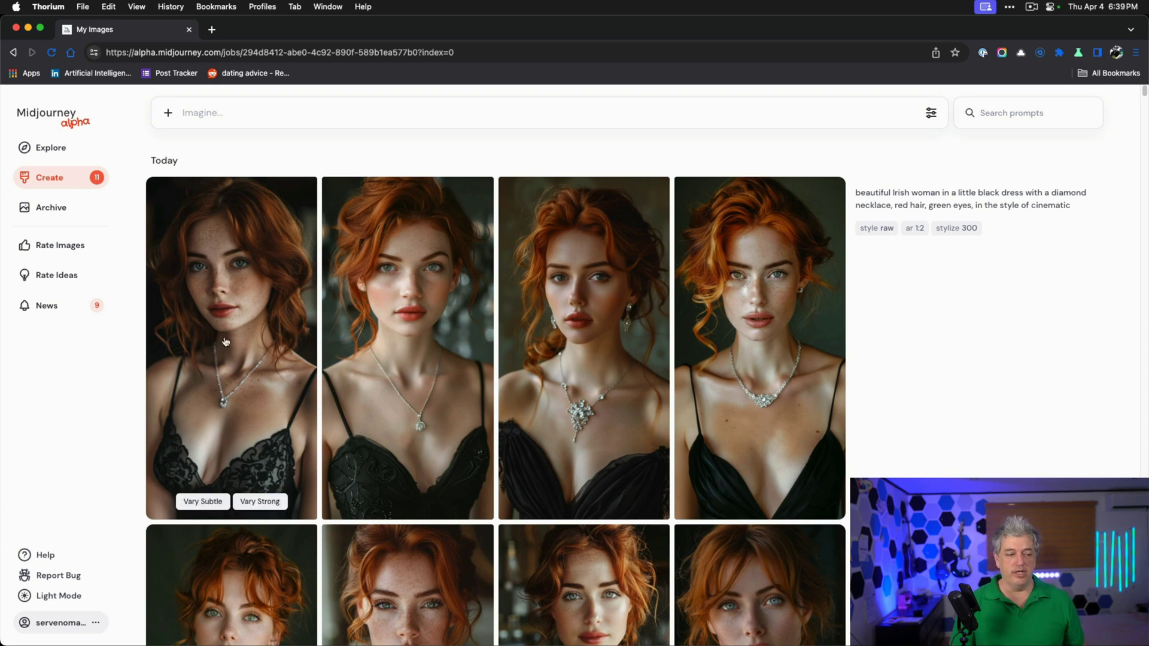
drag(220, 280, 205, 155)
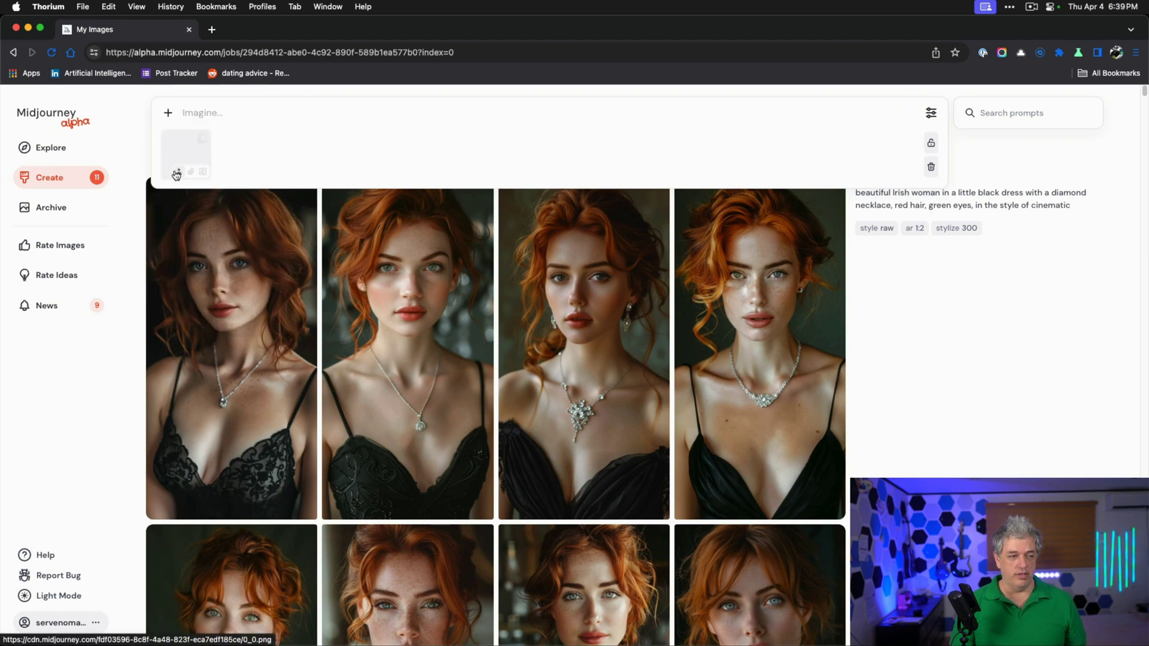
scroll(973, 390, down, 5)
scroll(973, 391, down, 10)
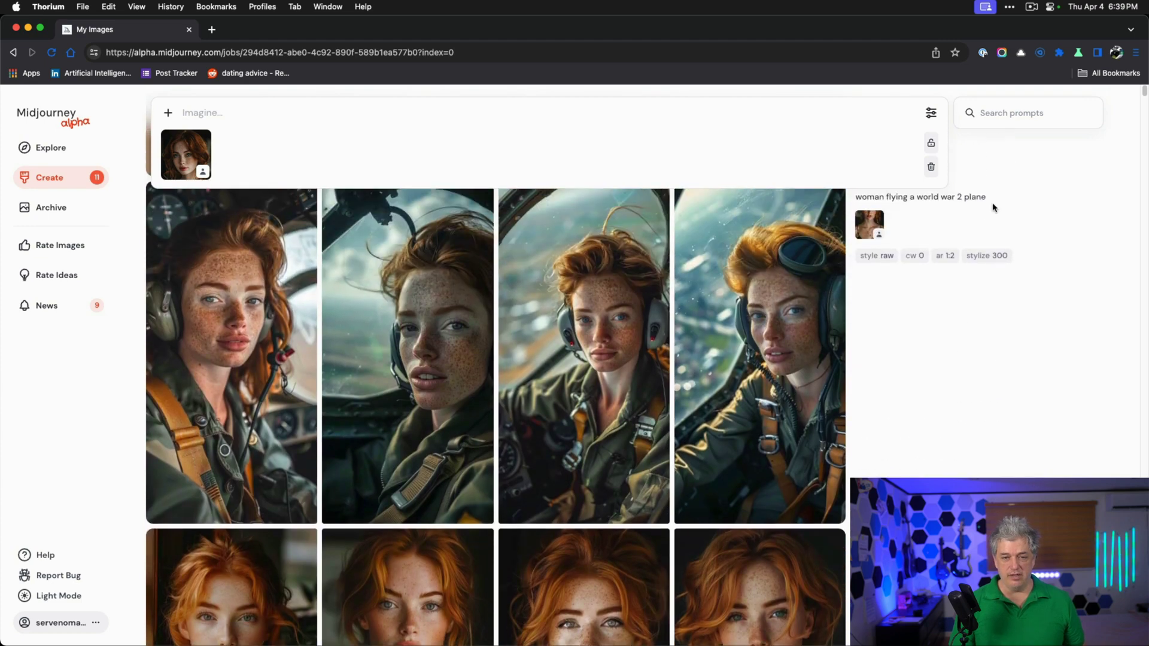
drag(992, 202, 858, 202)
key(super+c)
- Paste the pilot prompt, add --cw 0, and submit it
click(300, 108)
key(super+v)
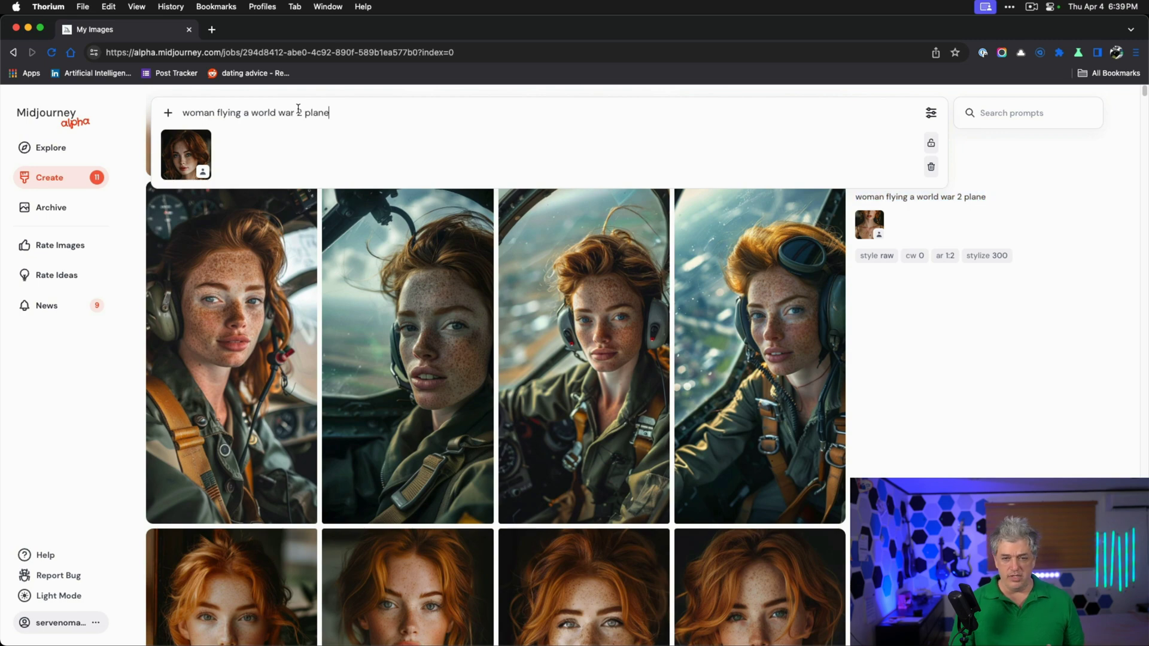
text(--)
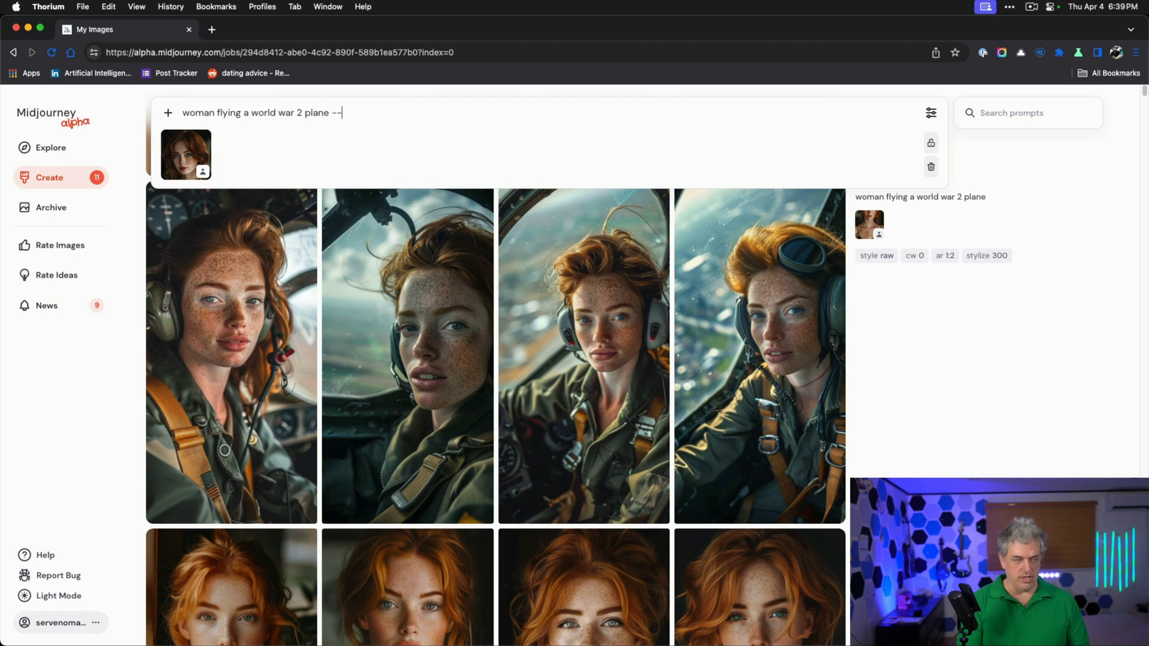
text(cw 0)
key(Return)
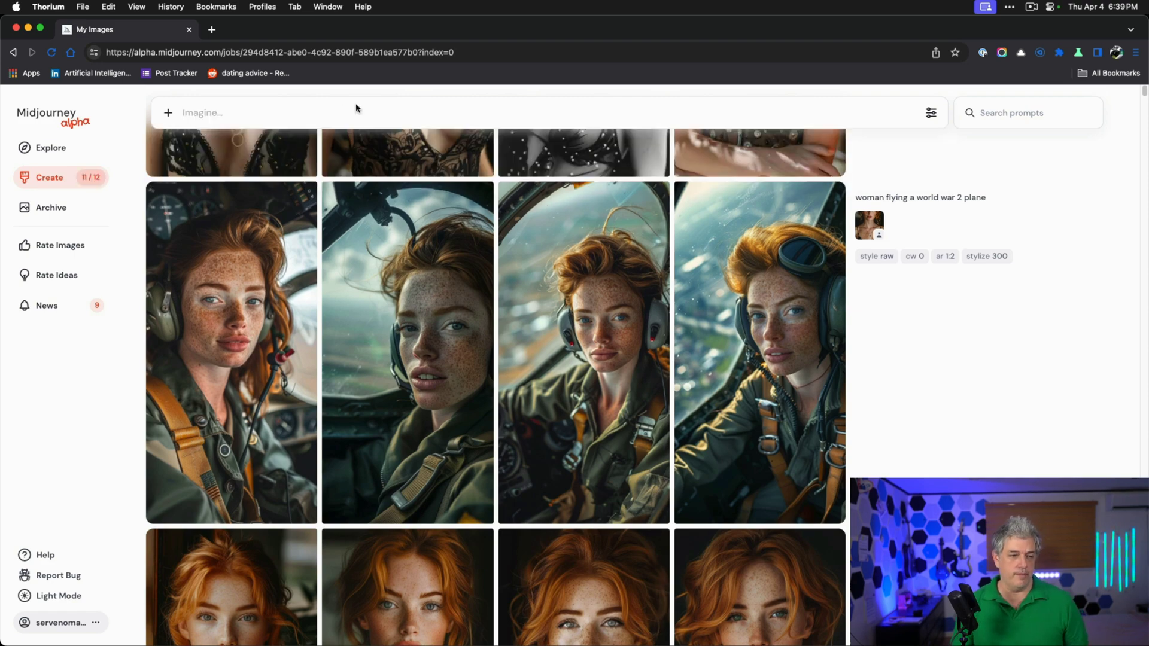
scroll(388, 242, down, 4)
scroll(392, 250, down, 3)
scroll(748, 383, down, 5)
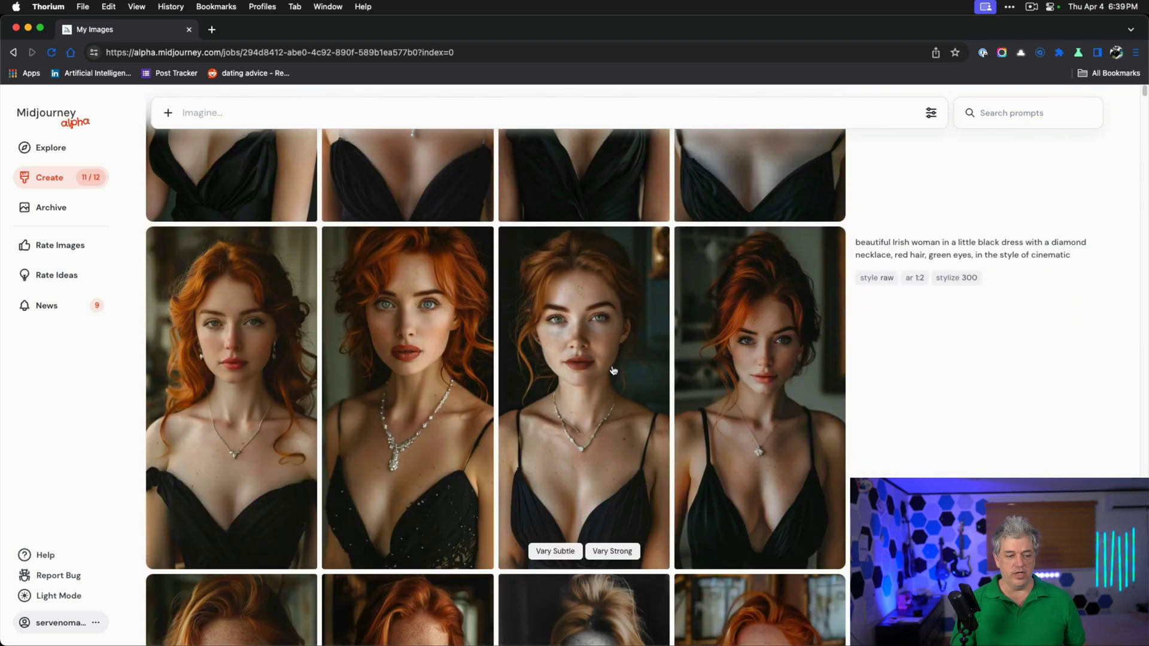
scroll(566, 385, down, 10)
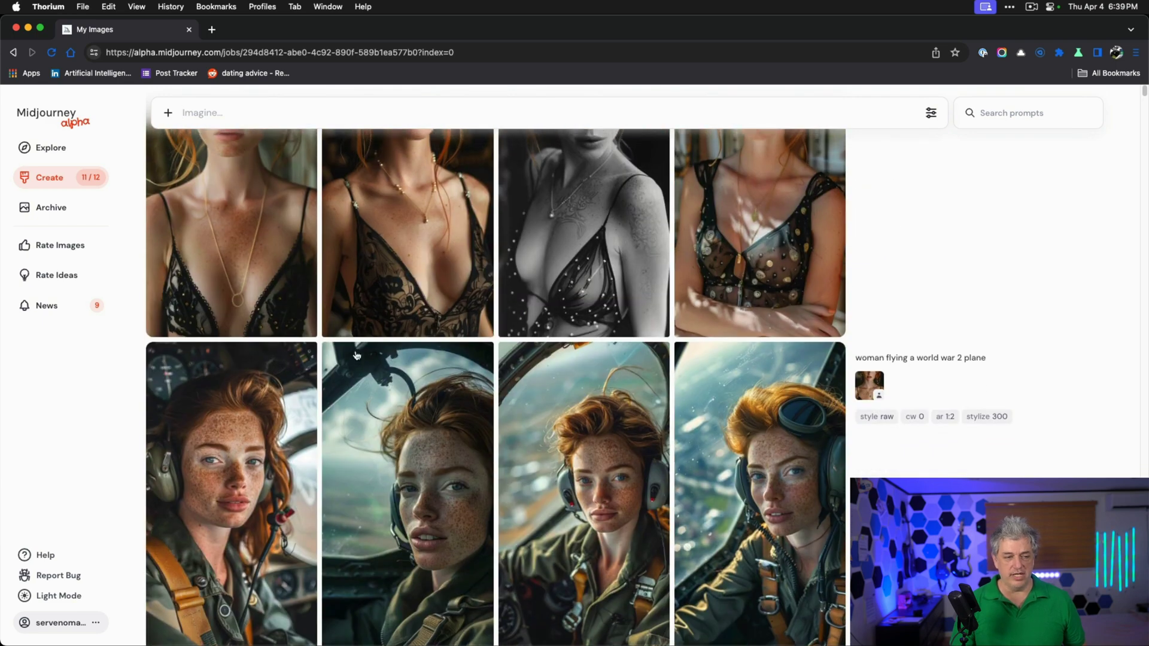
scroll(358, 355, up, 5)
scroll(943, 324, up, 5)
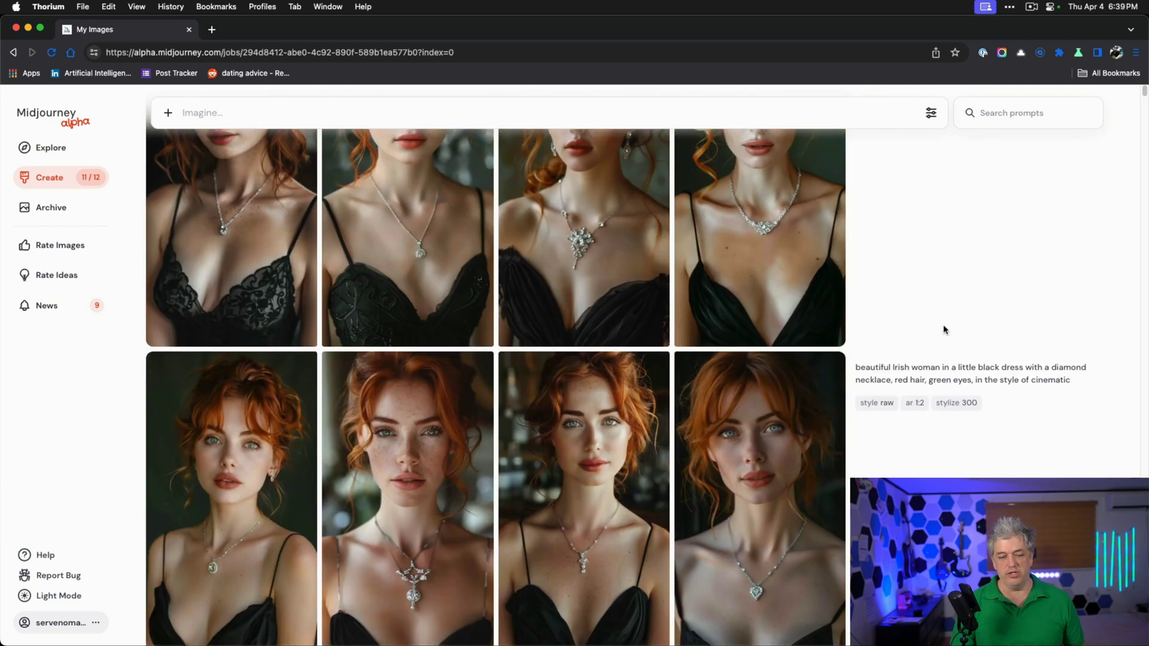
scroll(943, 325, up, 5)
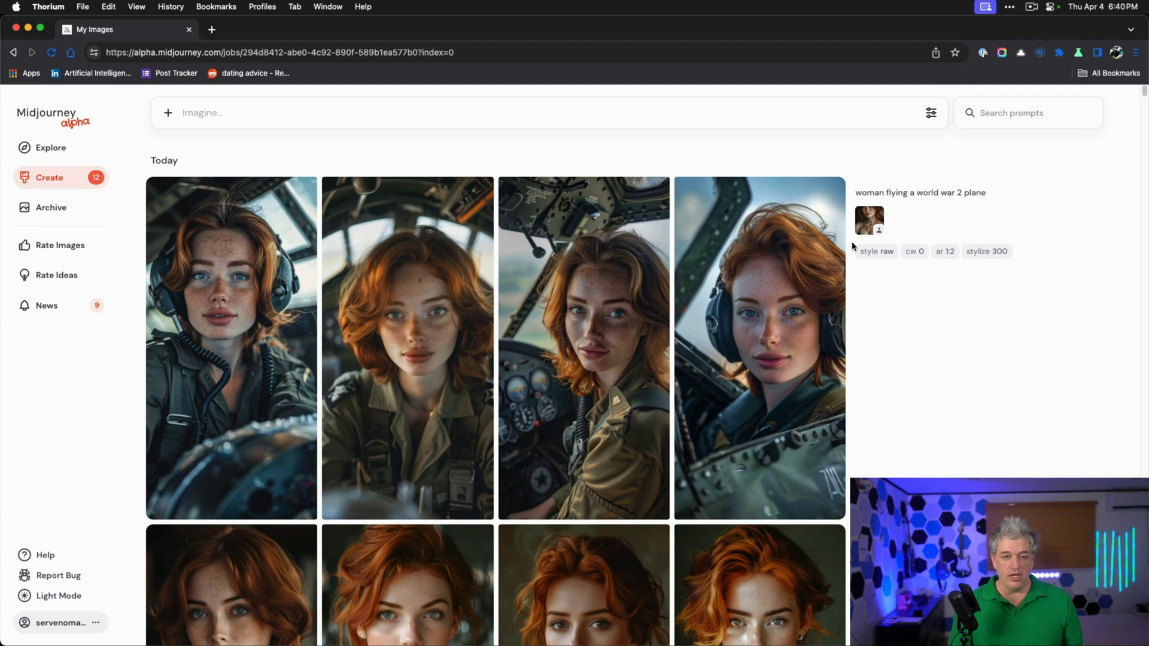
- Attach the redhead's reference portrait and submit 'woman in a 1920s dress --cw 0'
drag(862, 228, 186, 154)
scroll(865, 377, down, 10)
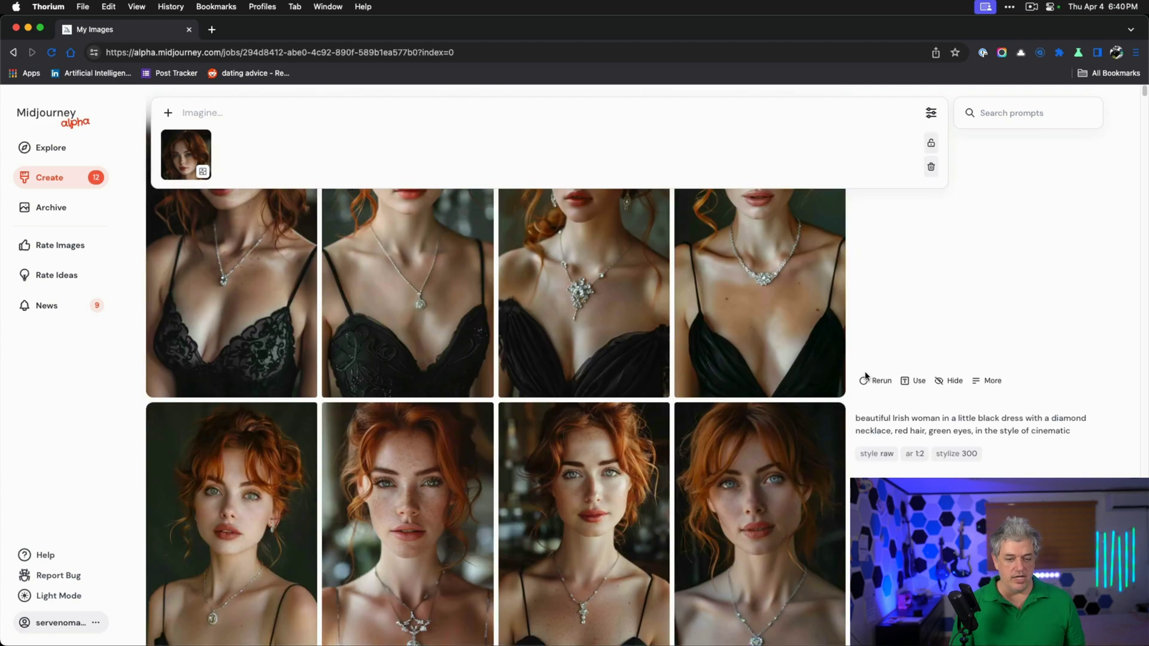
scroll(866, 377, down, 5)
drag(968, 432, 864, 431)
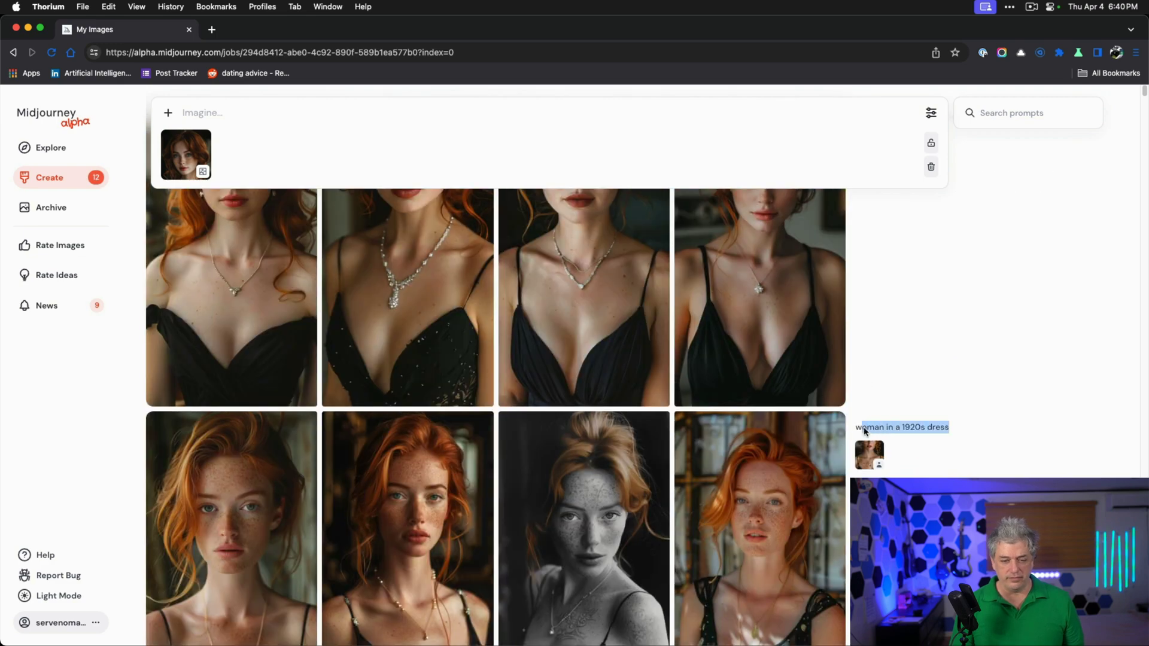
scroll(903, 411, up, 5)
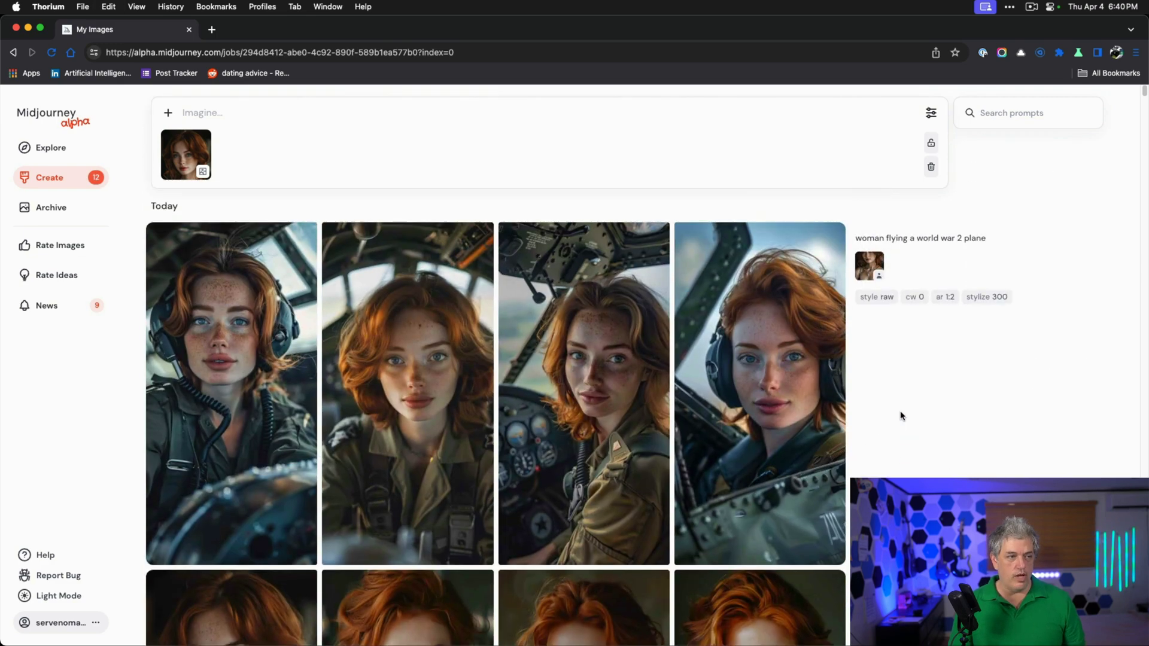
click(295, 110)
key(super+v)
text(--)
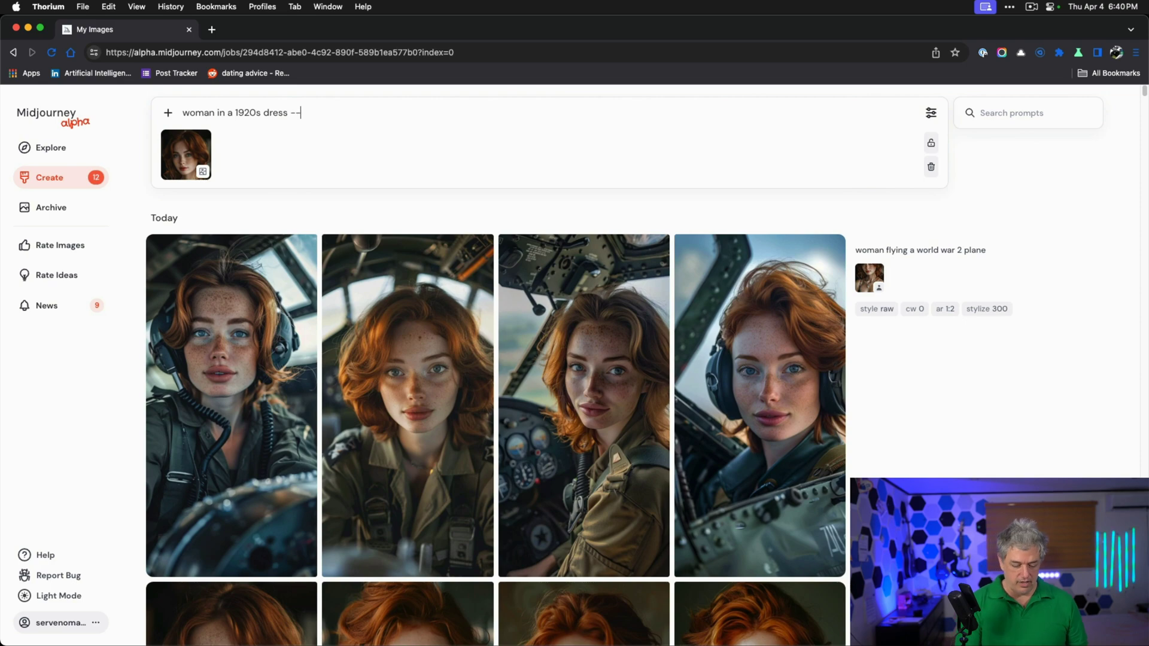
text(cw 0)
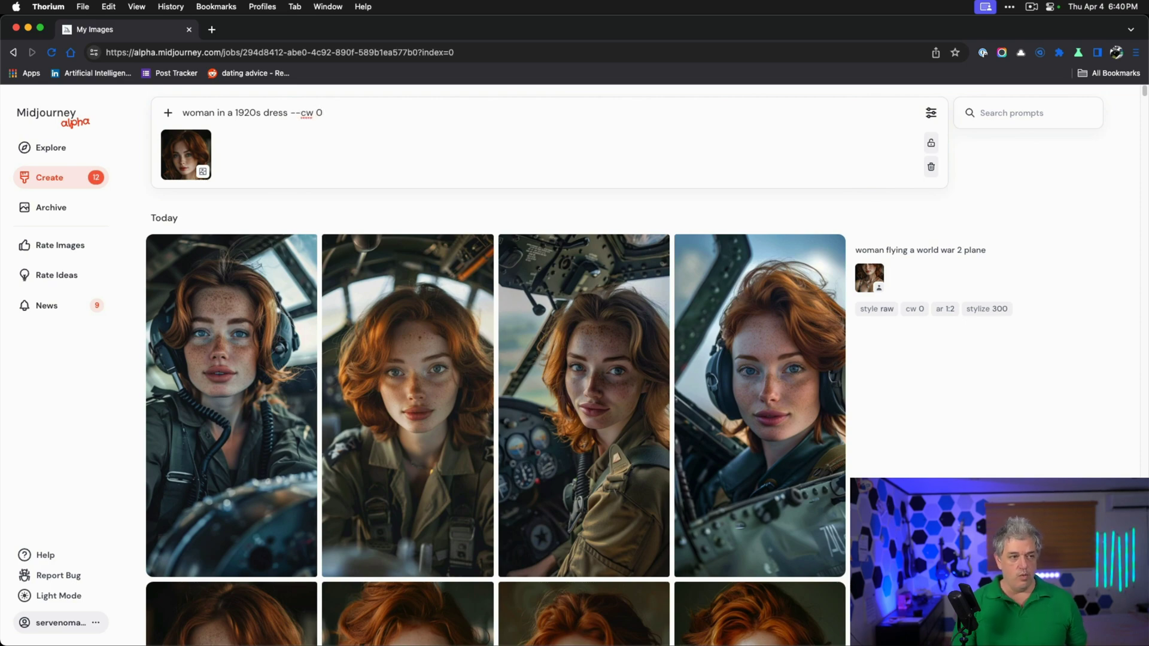
key(Return)
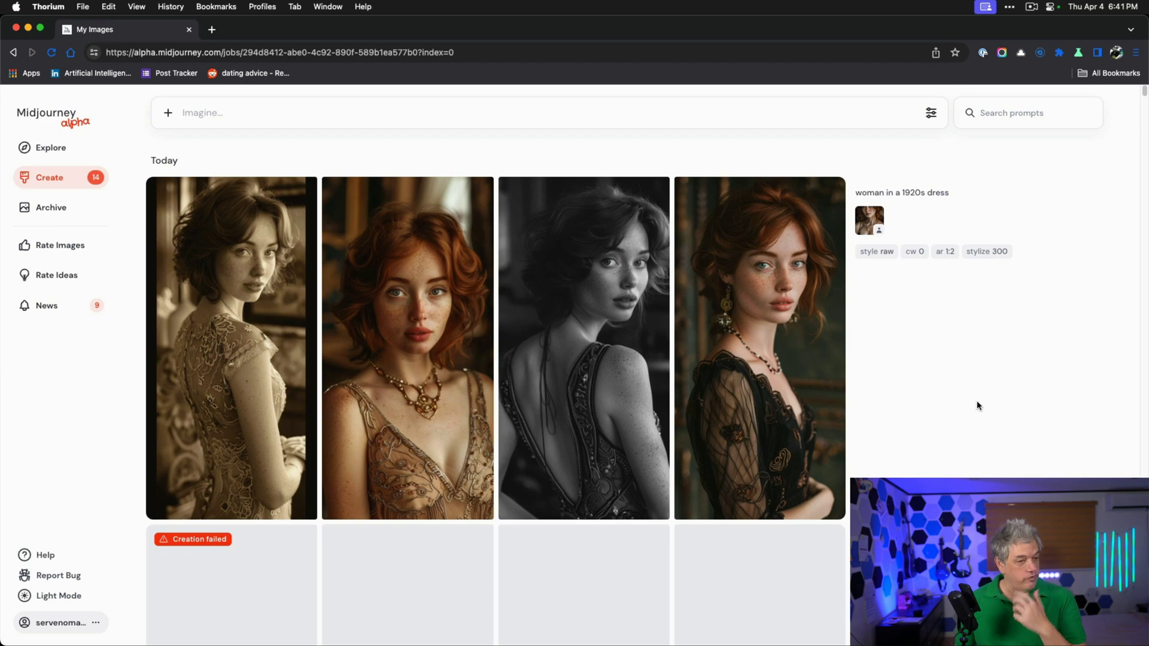
- Attach the man's reference thumbnail and copy the 'man in a speedo swimsuit' prompt
scroll(919, 403, down, 15)
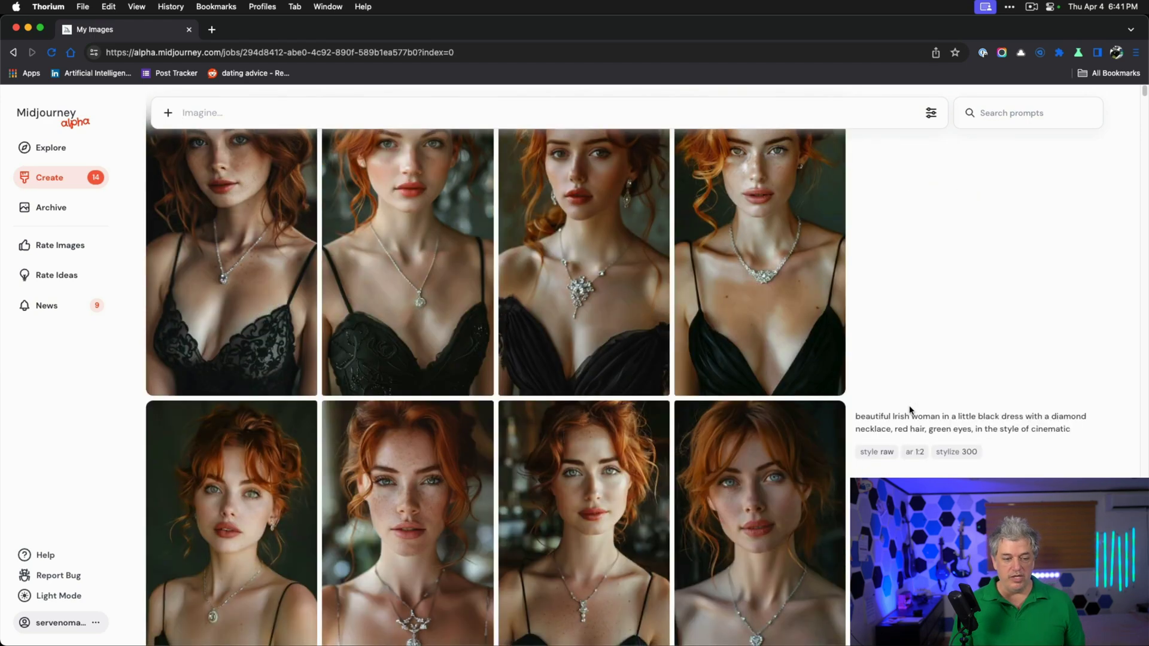
scroll(910, 404, down, 20)
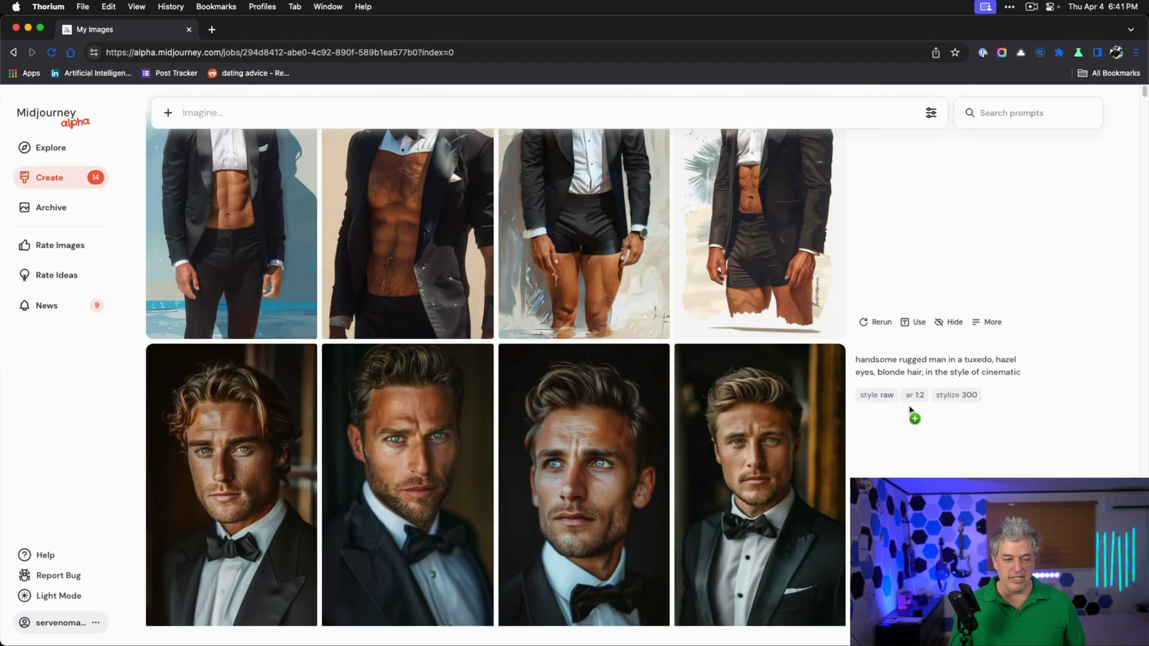
scroll(910, 405, up, 5)
drag(869, 370, 248, 180)
drag(959, 343, 857, 342)
key(super+c)
- Paste the speedo swimsuit prompt with --cw 0 and submit it
click(269, 113)
key(super+v)
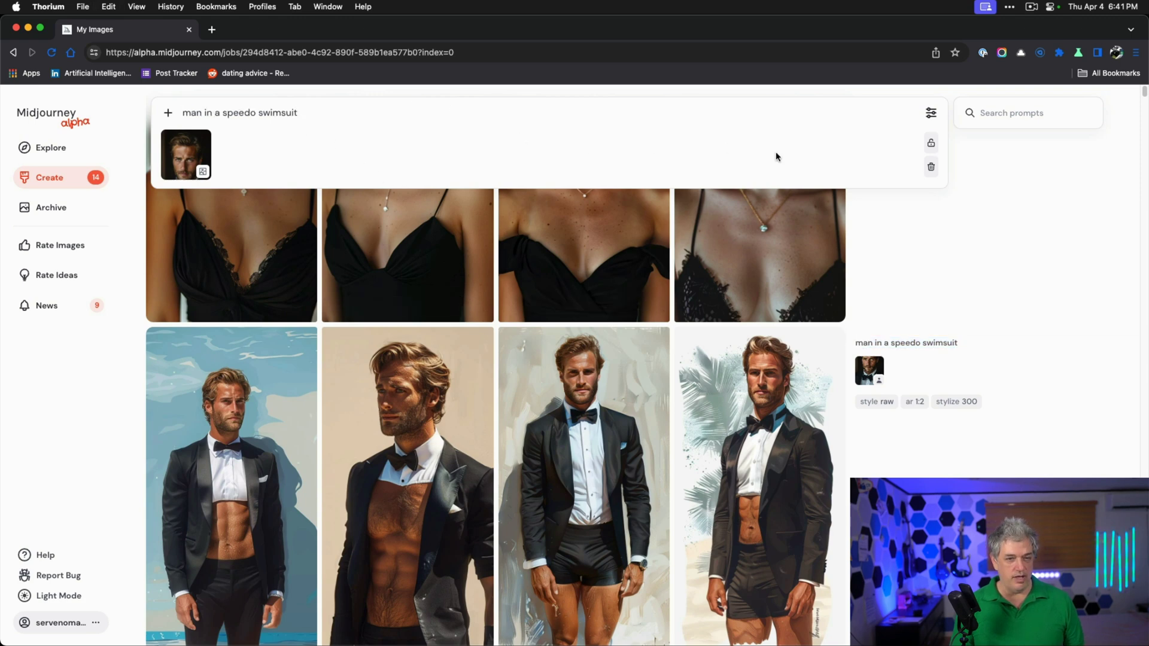
text(--cw 0)
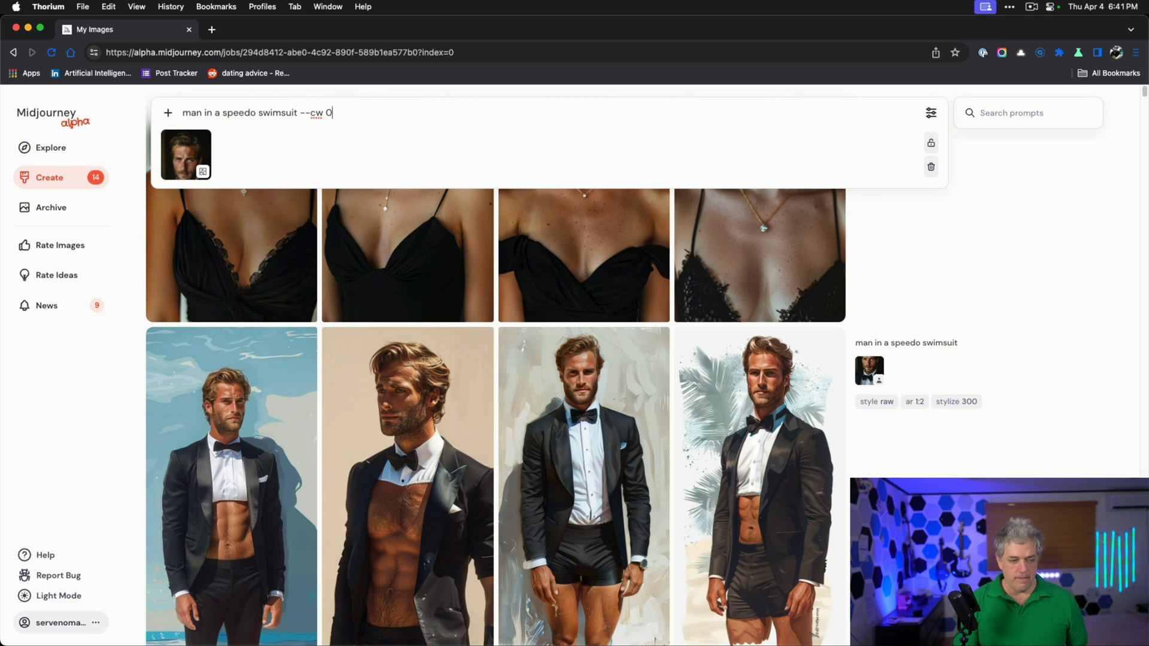
key(Return)
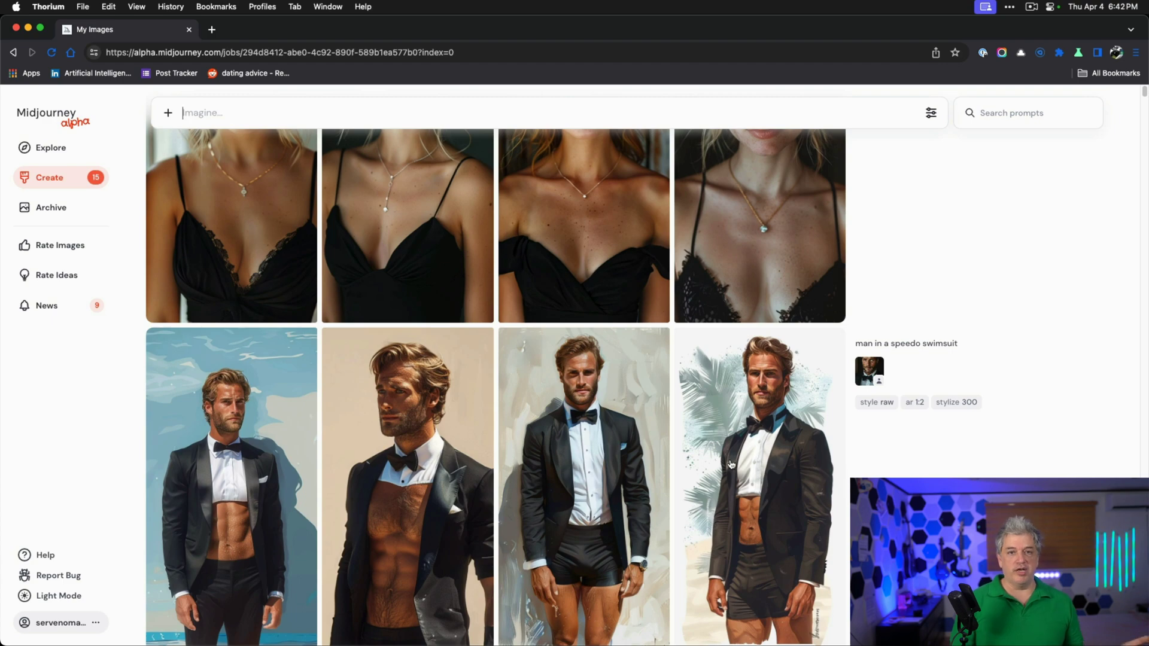
scroll(729, 515, up, 3)
scroll(727, 520, up, 5)
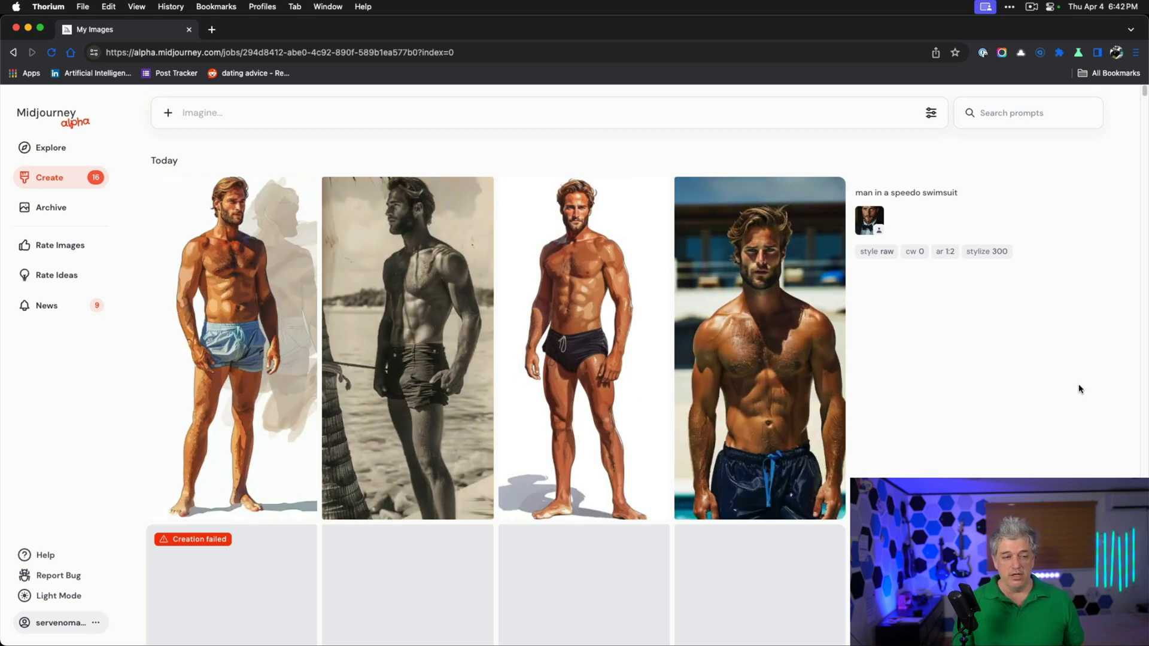
mouse_move(242, 391)
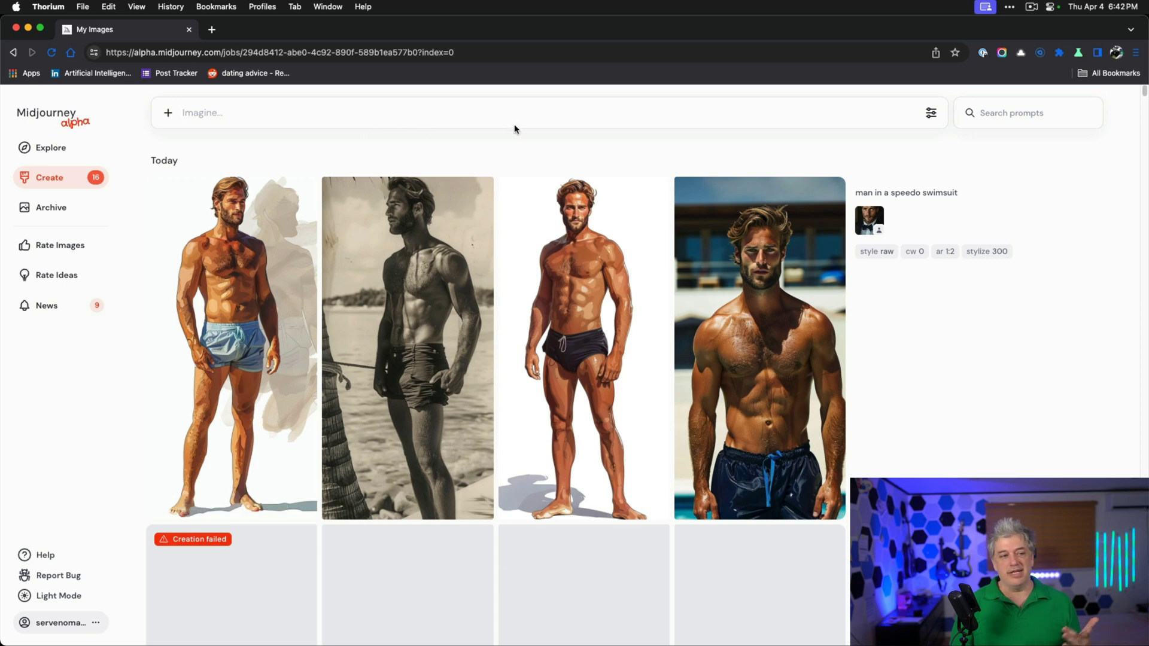
- View the fourth speedo-swimsuit image, the man in navy trunks by a pool, full size
click(815, 325)
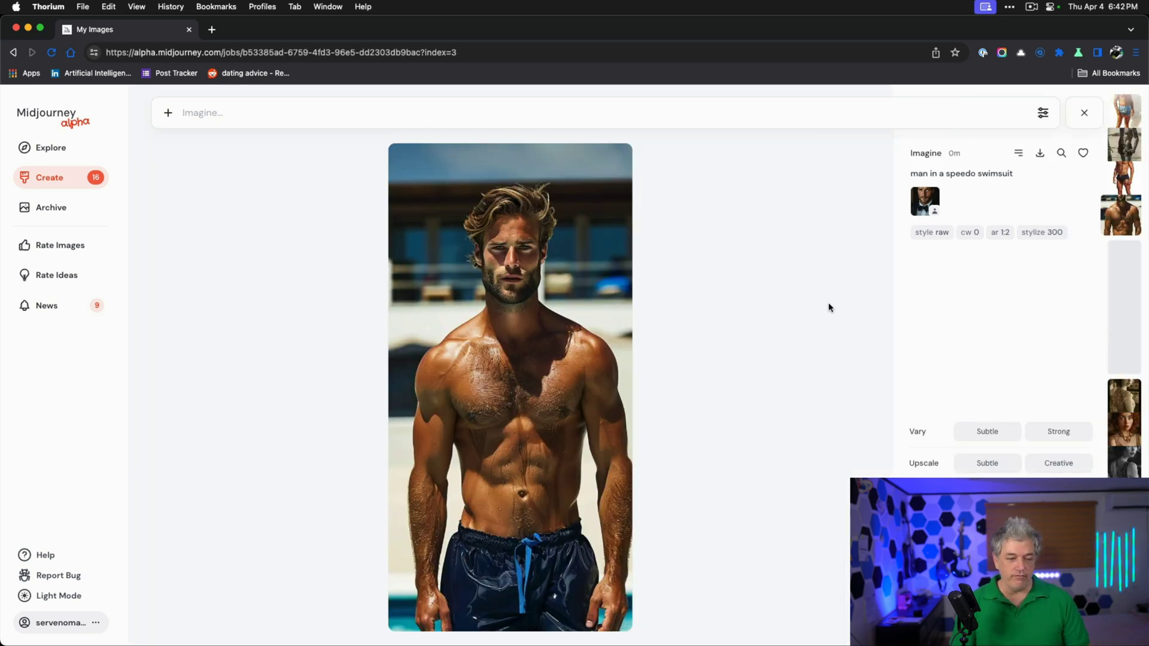